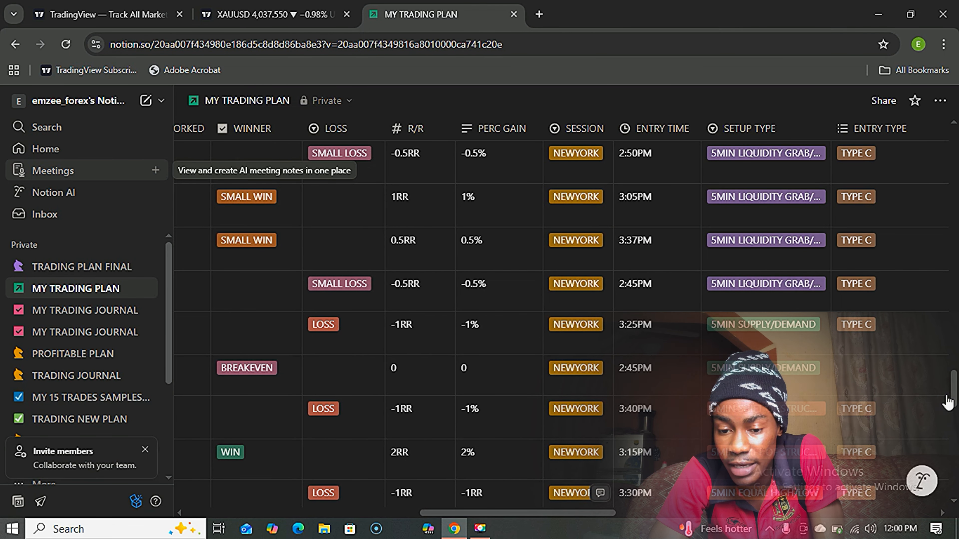
Return to the top of MY TRADING PLAN and show its Calendar view for August 2025.
scroll(947, 402, "up", 10)
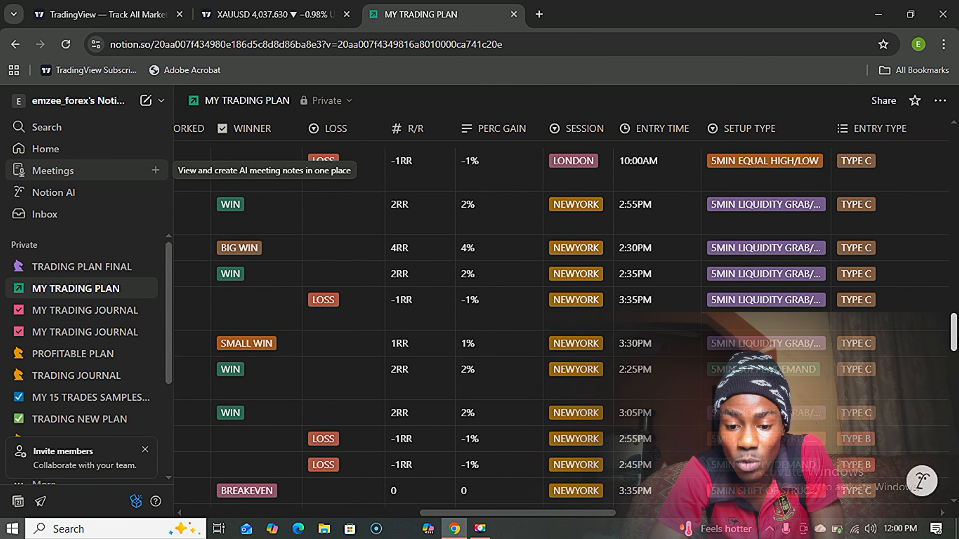
left_click_drag(953, 332, 953, 252)
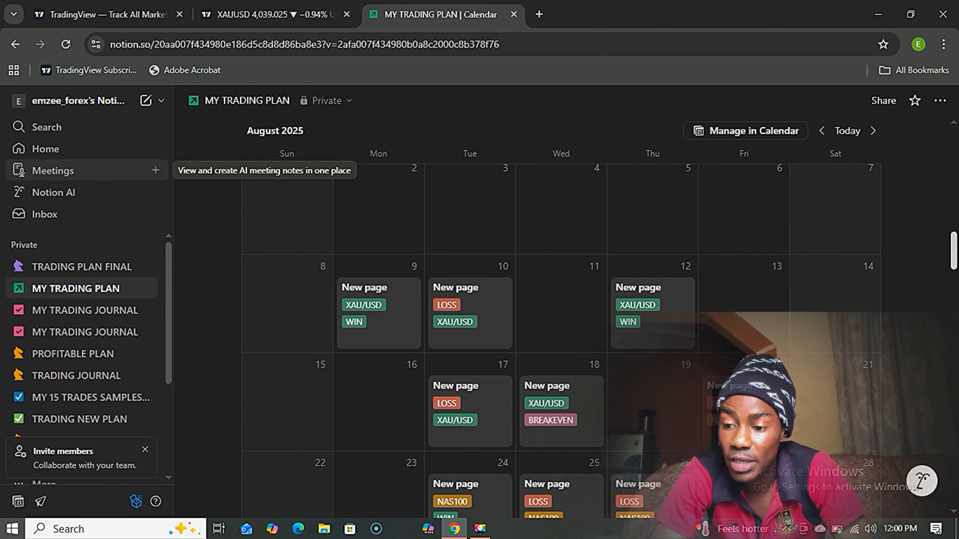
scroll(954, 253, "down", 2)
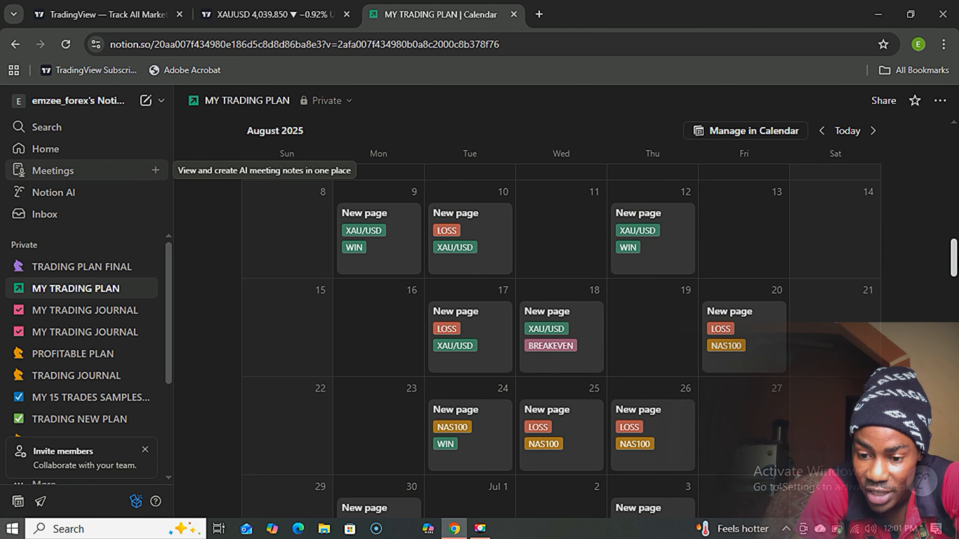
scroll(951, 266, "down", 1)
left_click_drag(954, 267, 953, 325)
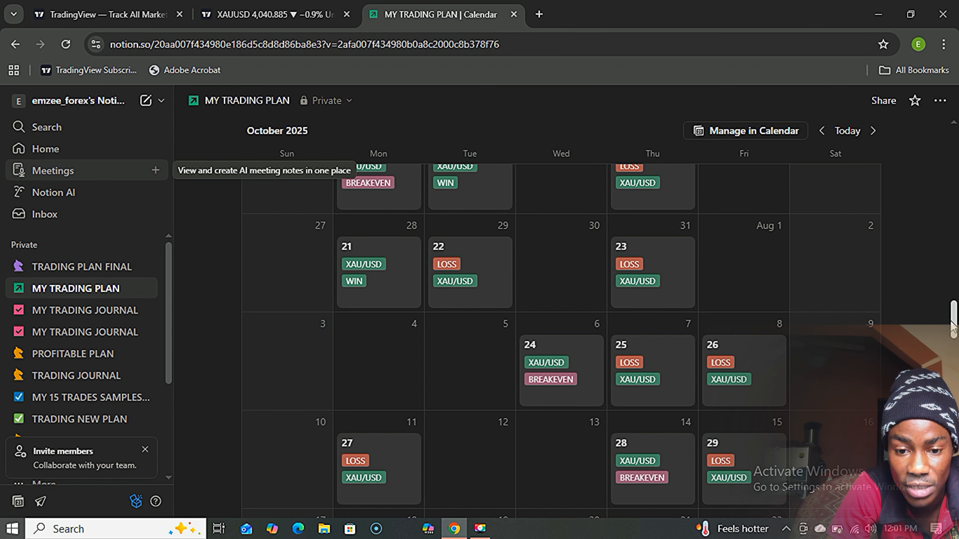
left_click_drag(953, 325, 954, 244)
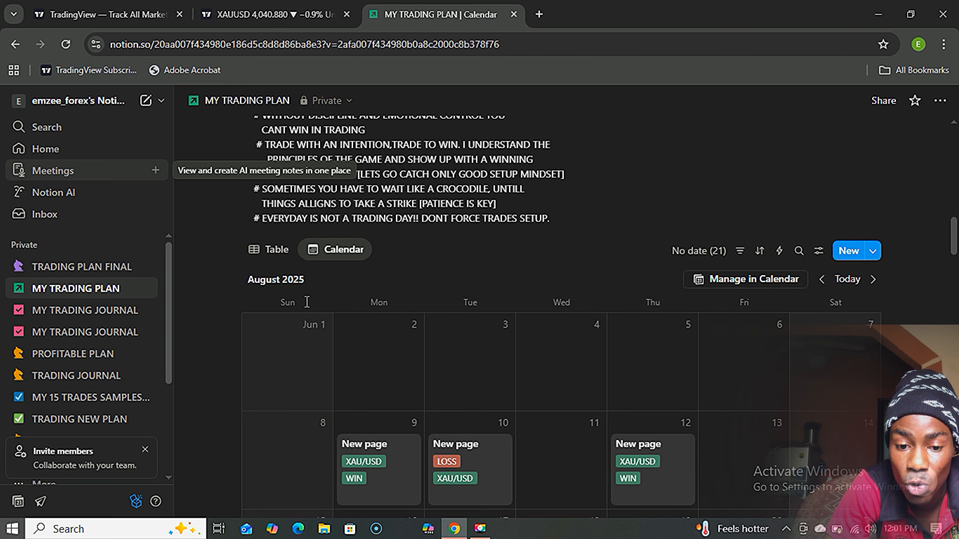
Switch MY TRADING PLAN to its Table view and scroll across the columns.
left_click(283, 259)
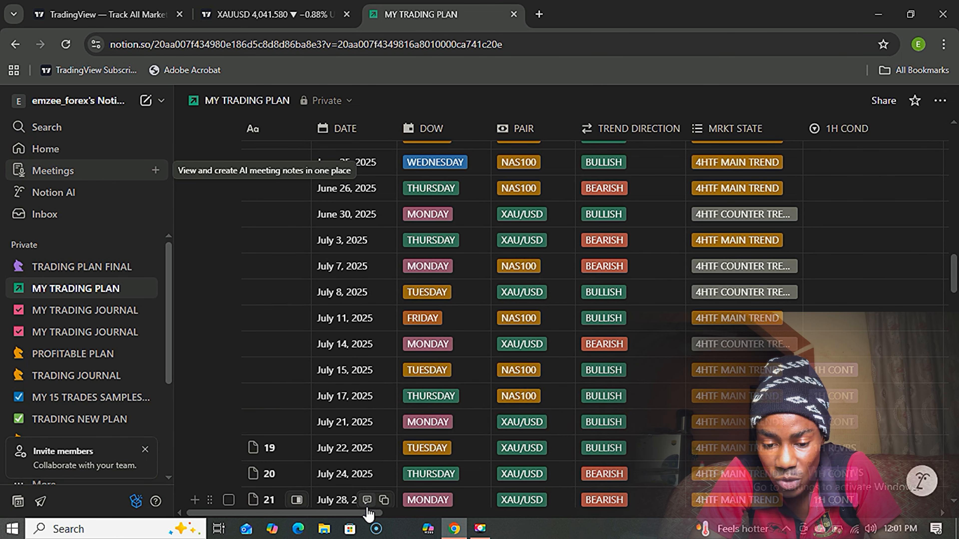
left_click_drag(368, 513, 854, 527)
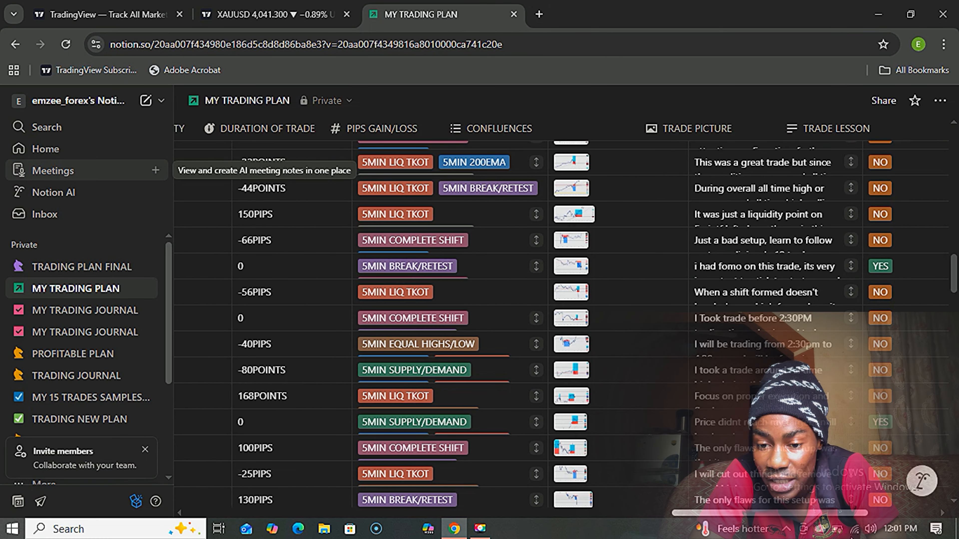
Preview a trade's chart picture full size, close it, and scroll back to the table's start.
left_click(577, 242)
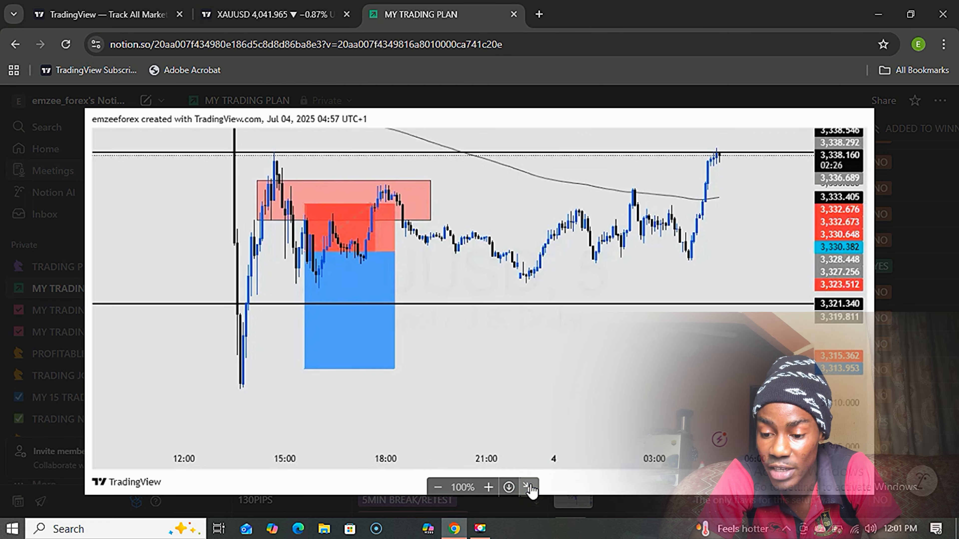
left_click(538, 488)
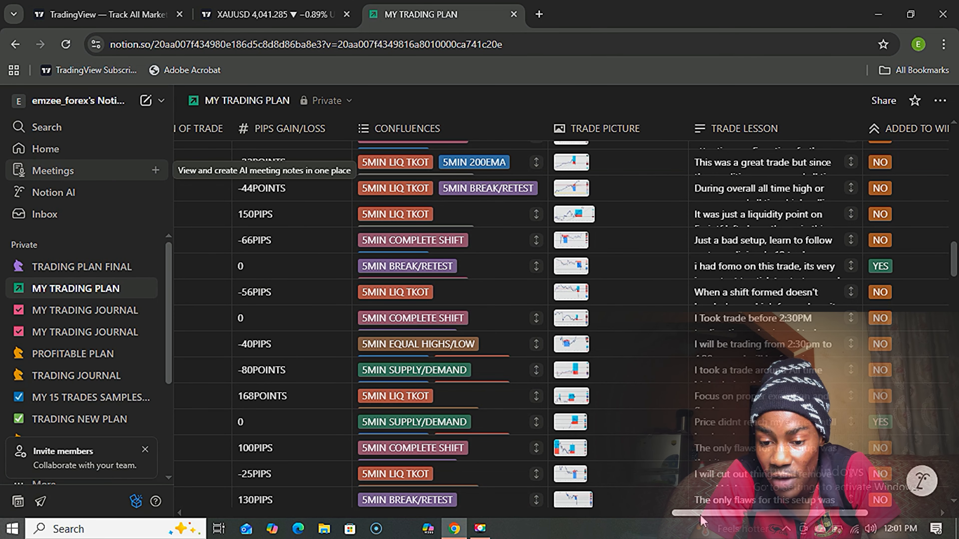
scroll(661, 517, "left", 4)
left_click_drag(661, 523, 352, 511)
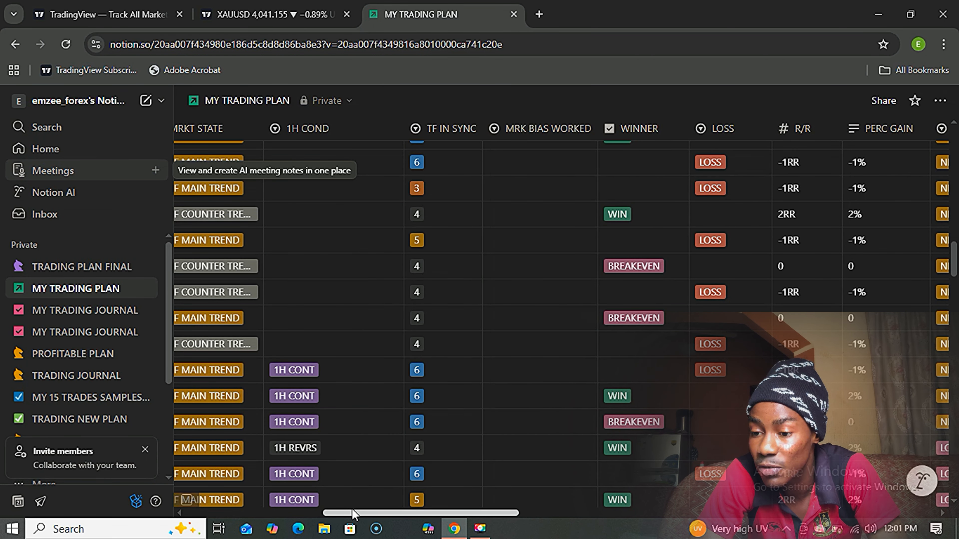
scroll(393, 488, "up", 5)
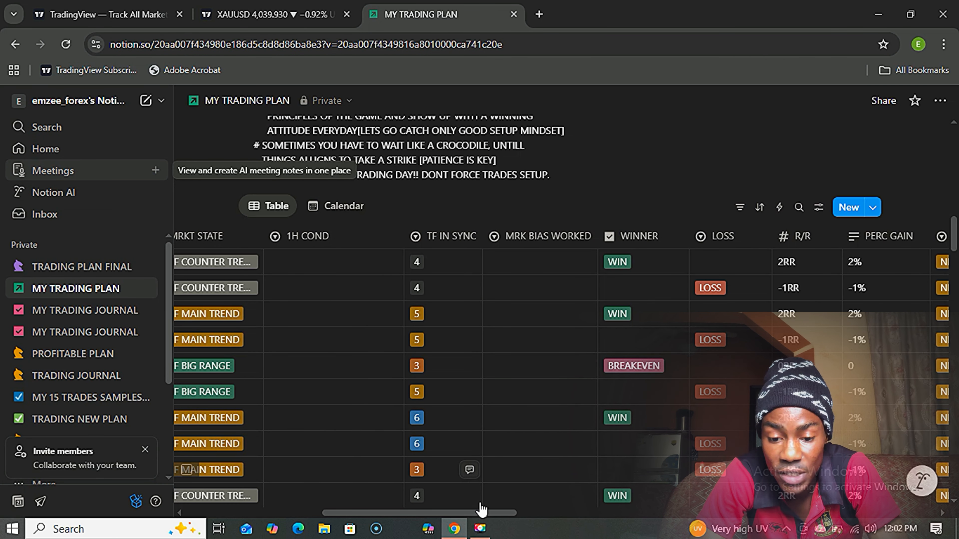
left_click_drag(480, 514, 315, 523)
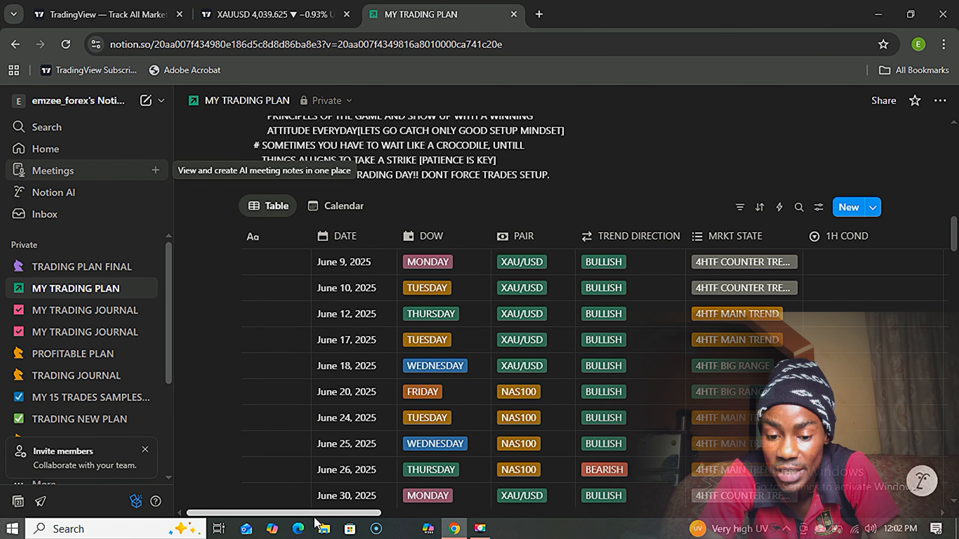
left_click_drag(335, 514, 362, 509)
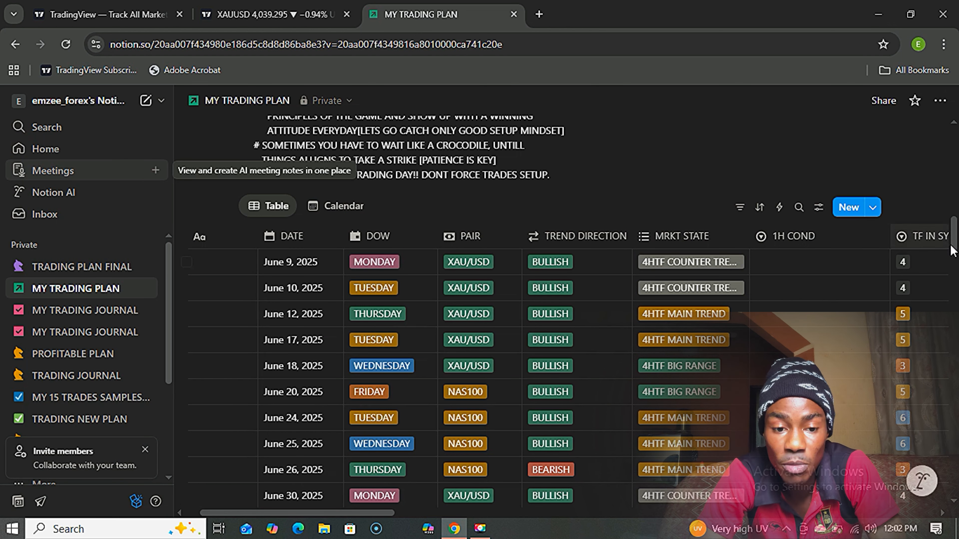
left_click_drag(953, 246, 954, 242)
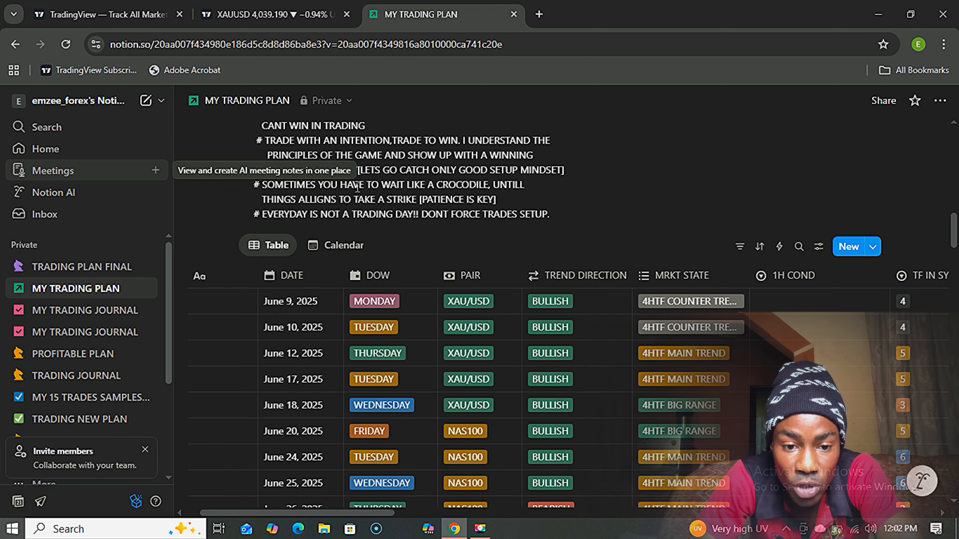
Create a new page titled 'trading journal' with the cursor in its empty body.
left_click(146, 101)
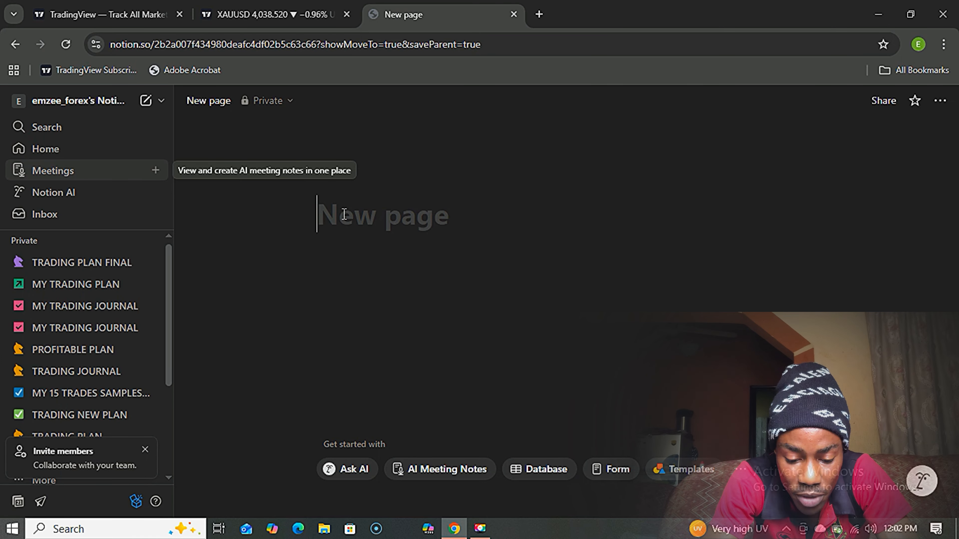
type("tradin")
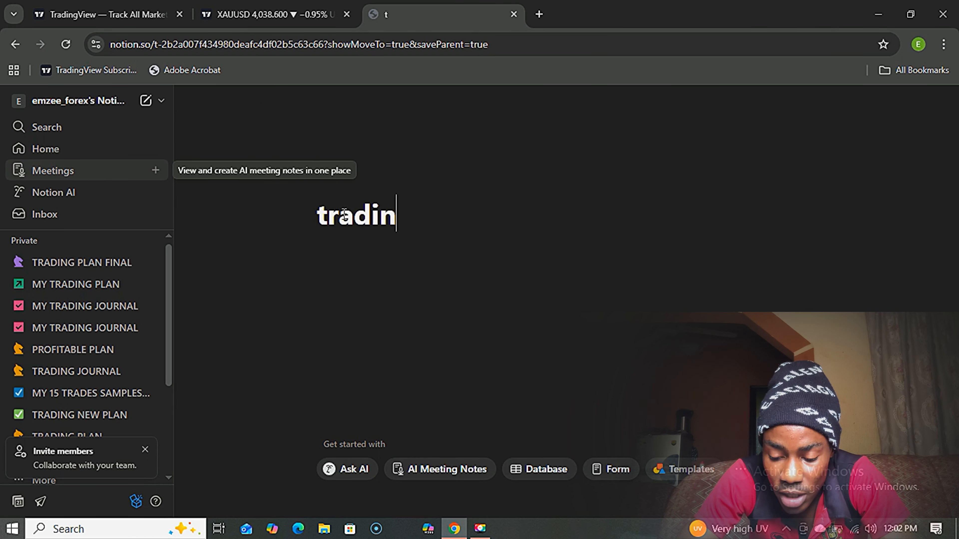
type("g j")
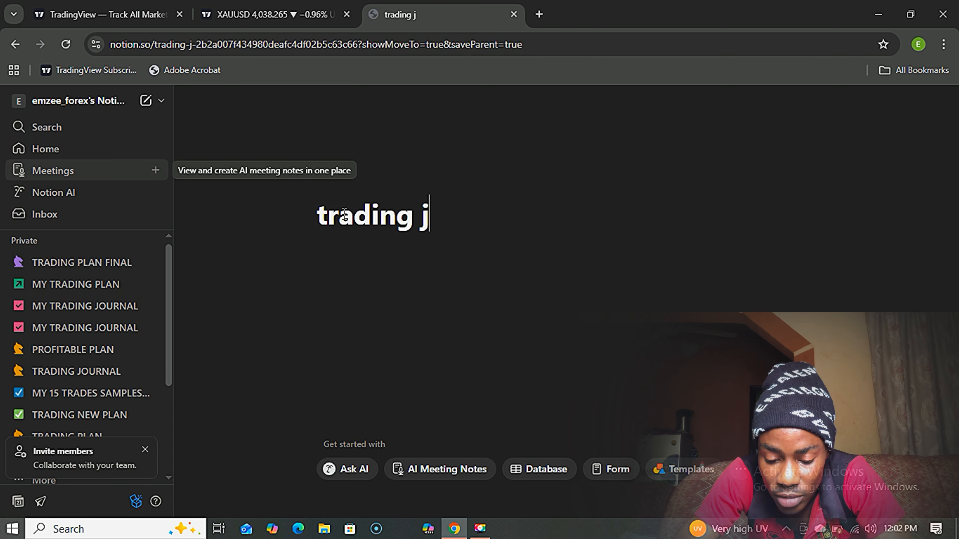
type("ournal")
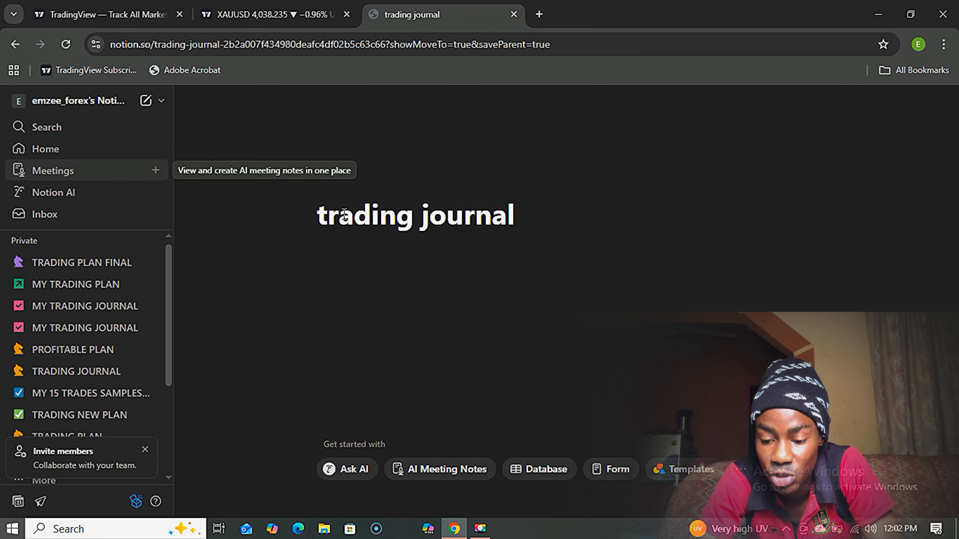
key("Return")
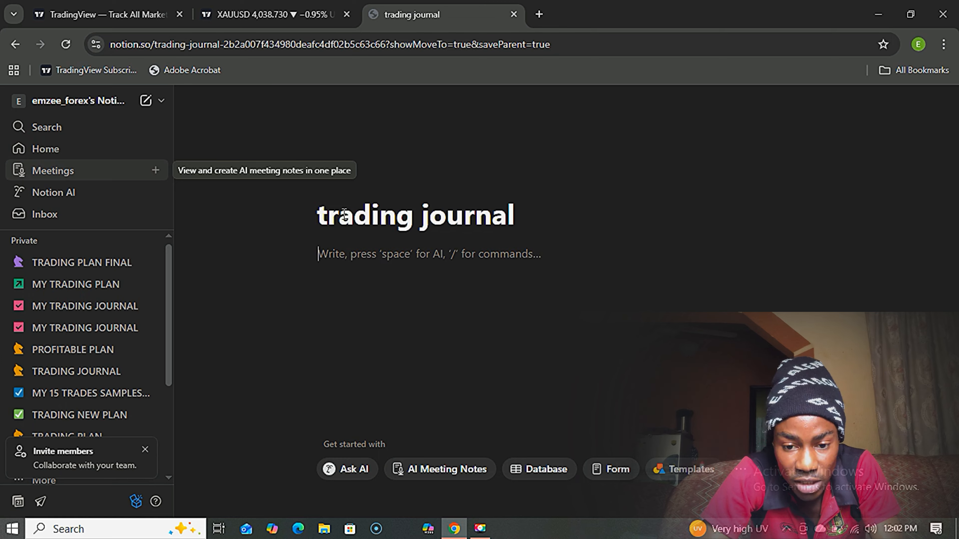
Insert a Table view database into the trading journal page using /view.
type("/")
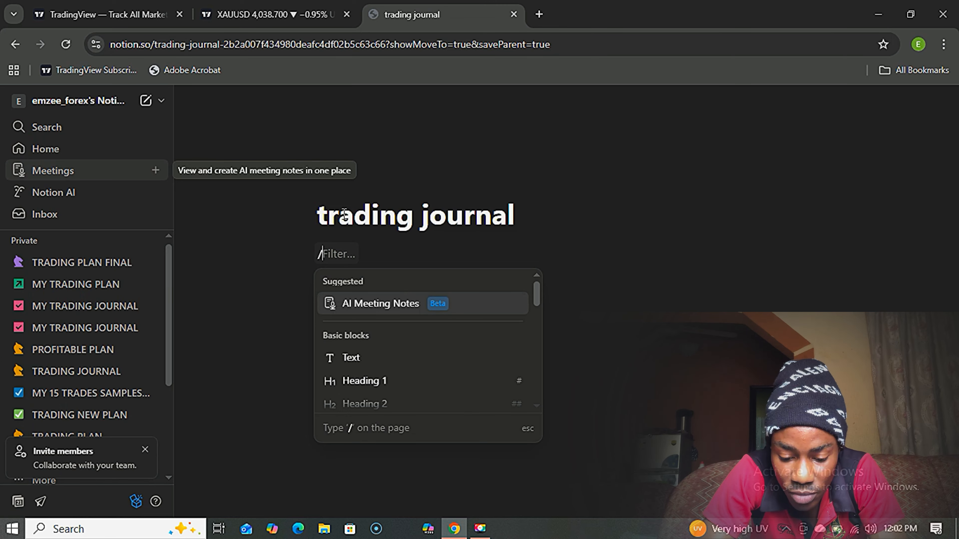
type("v")
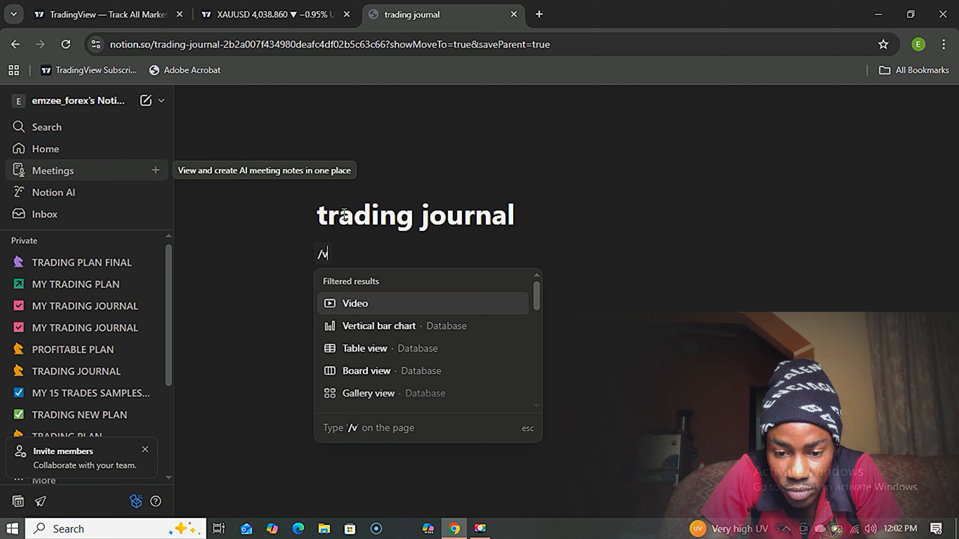
type("iew")
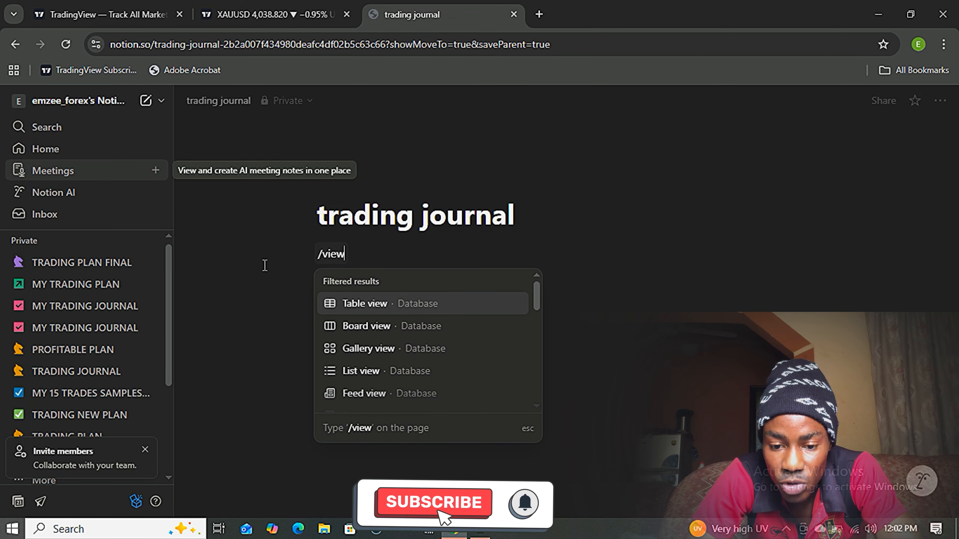
left_click(353, 305)
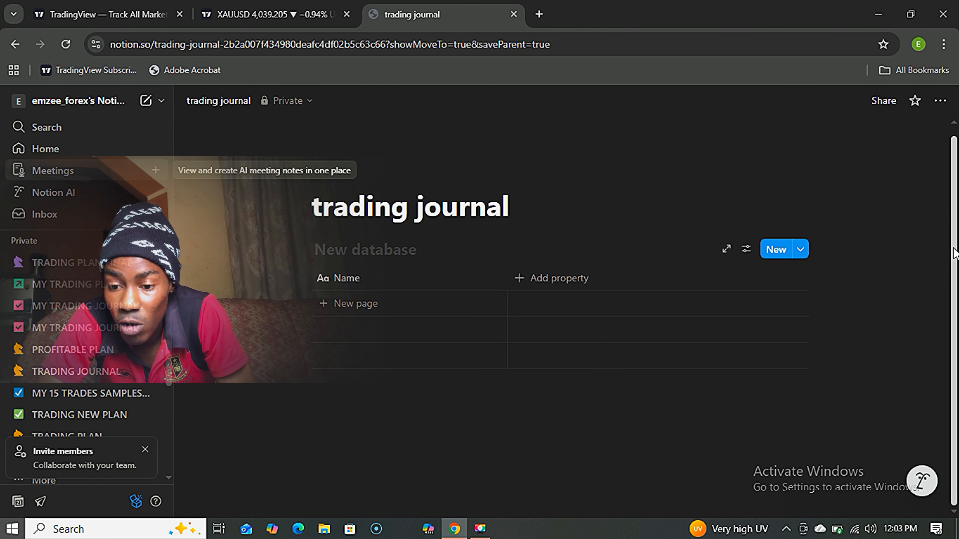
Add a Multi-select property named 'pair' to the table.
left_click_drag(955, 243, 956, 228)
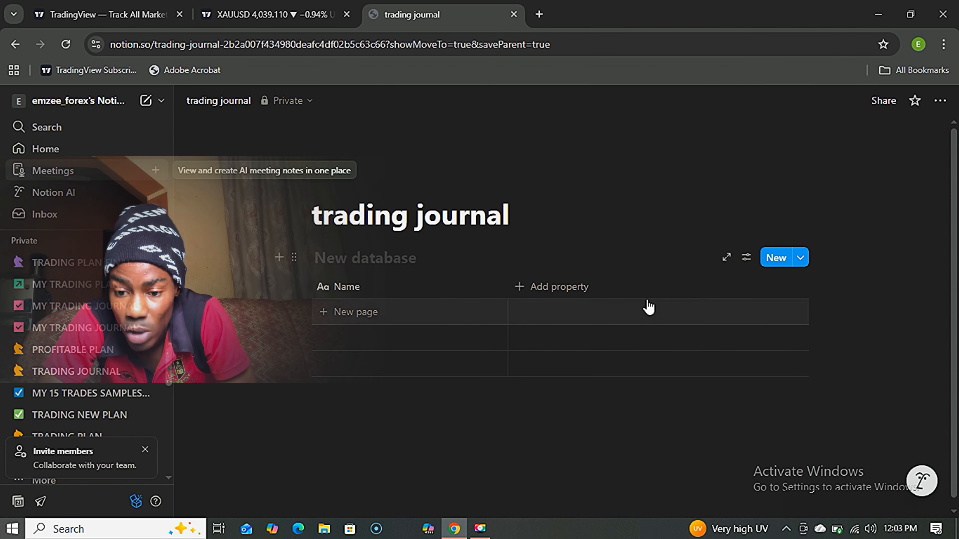
left_click(520, 289)
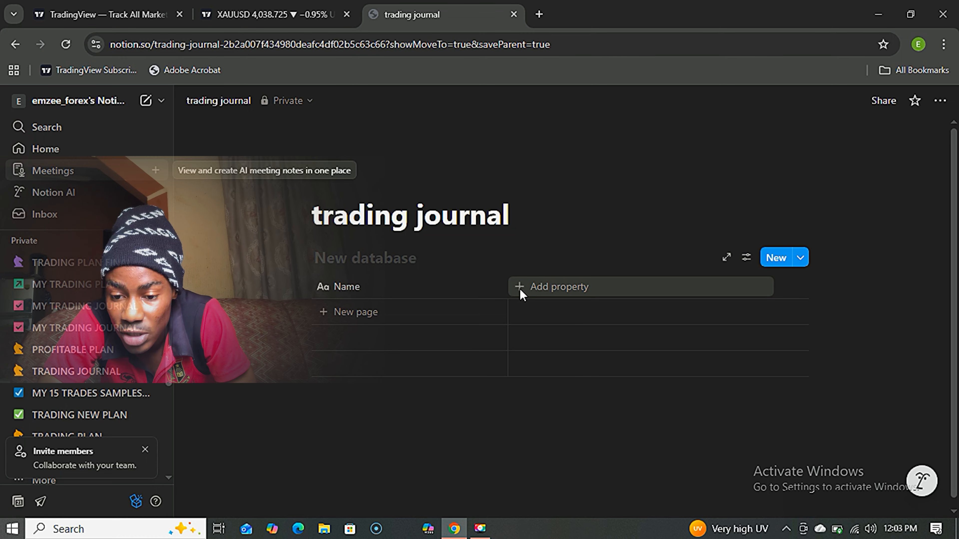
left_click(520, 290)
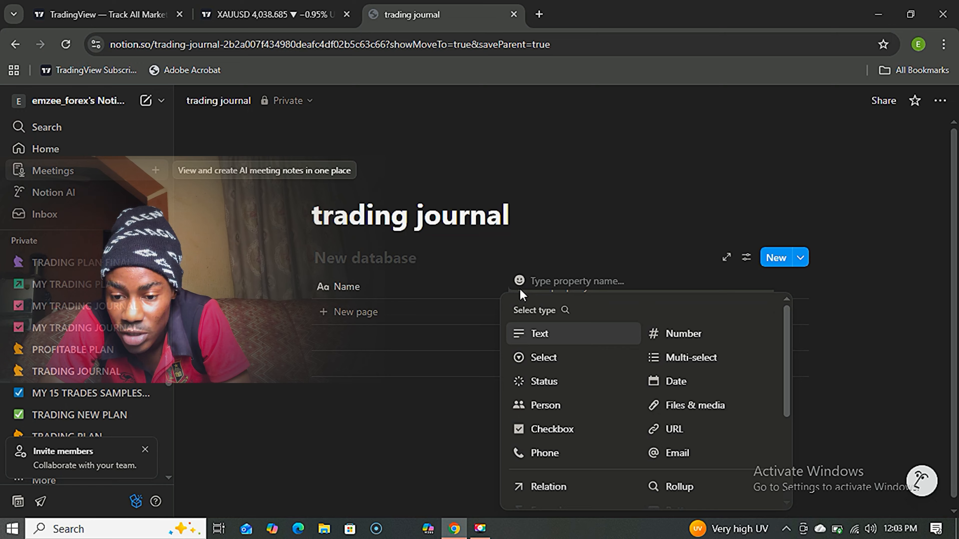
type("p")
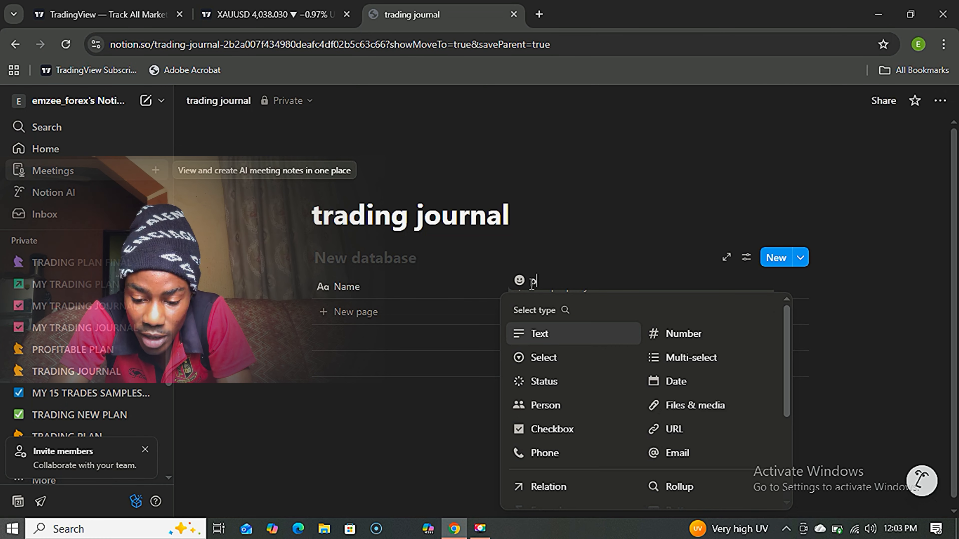
type("ai")
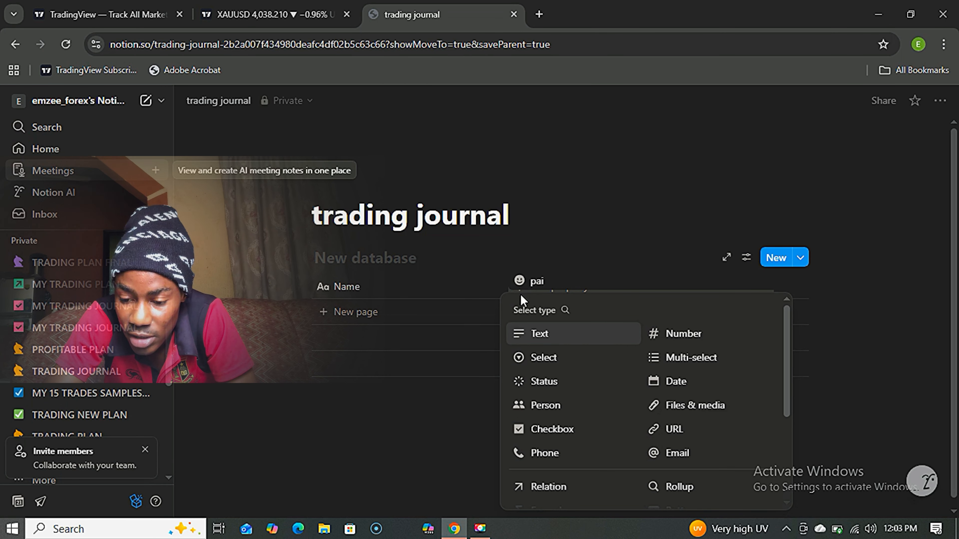
key("BackSpace")
key("BackSpace")
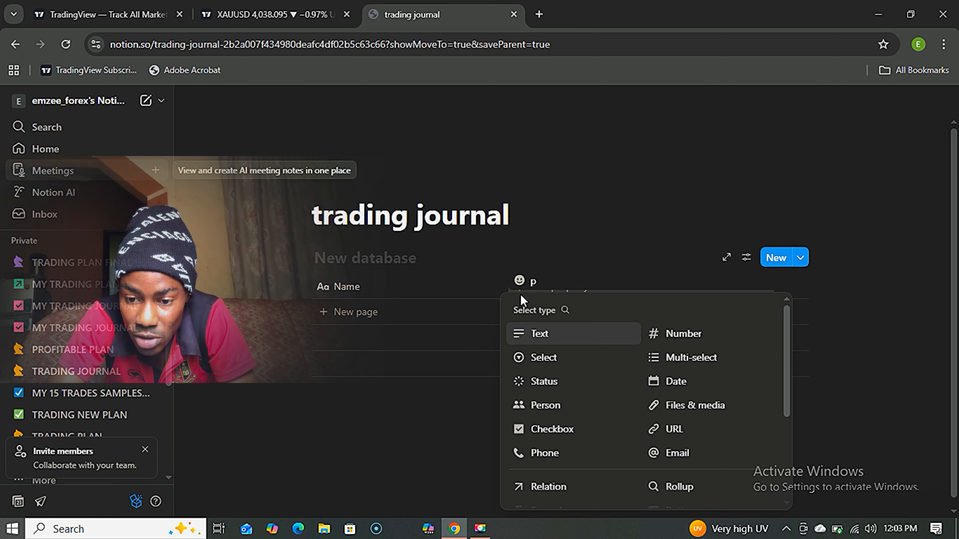
key("BackSpace")
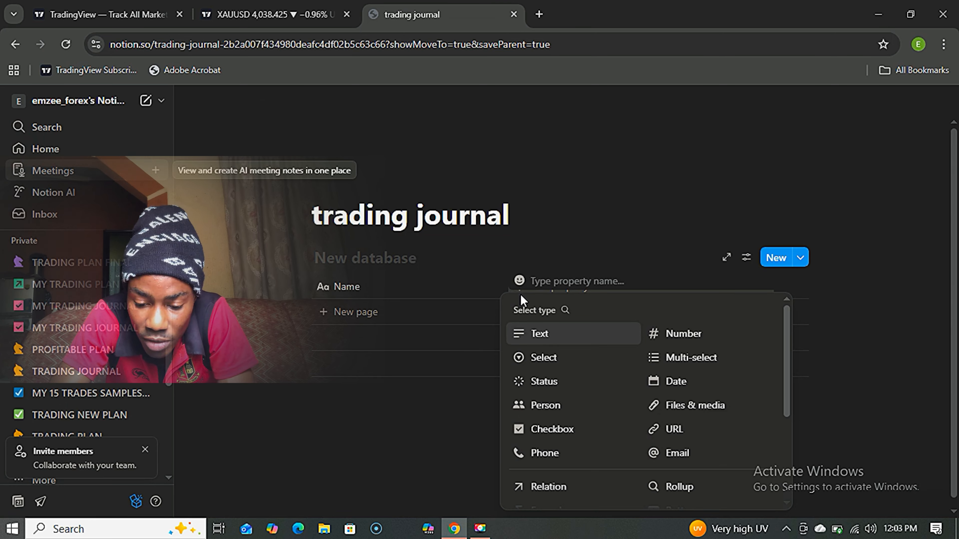
type("pair")
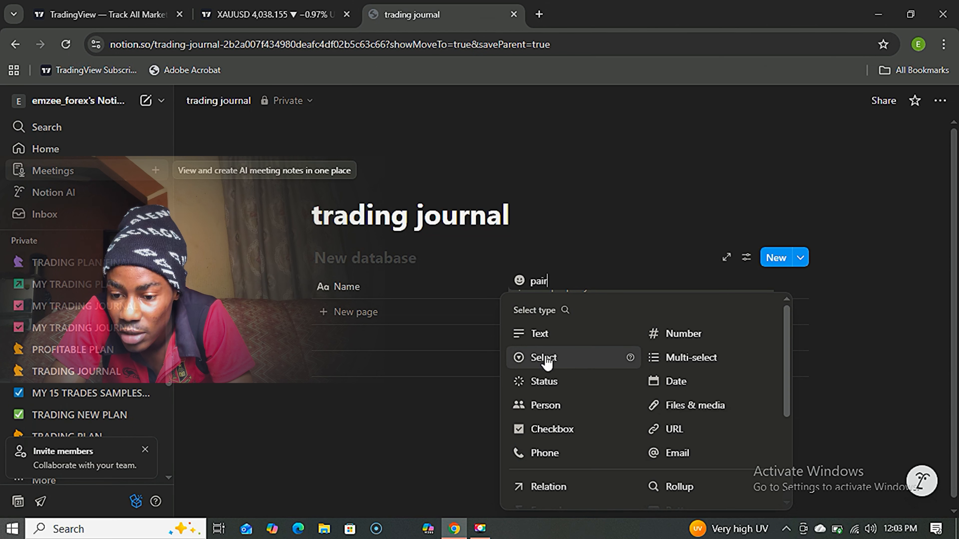
left_click(658, 363)
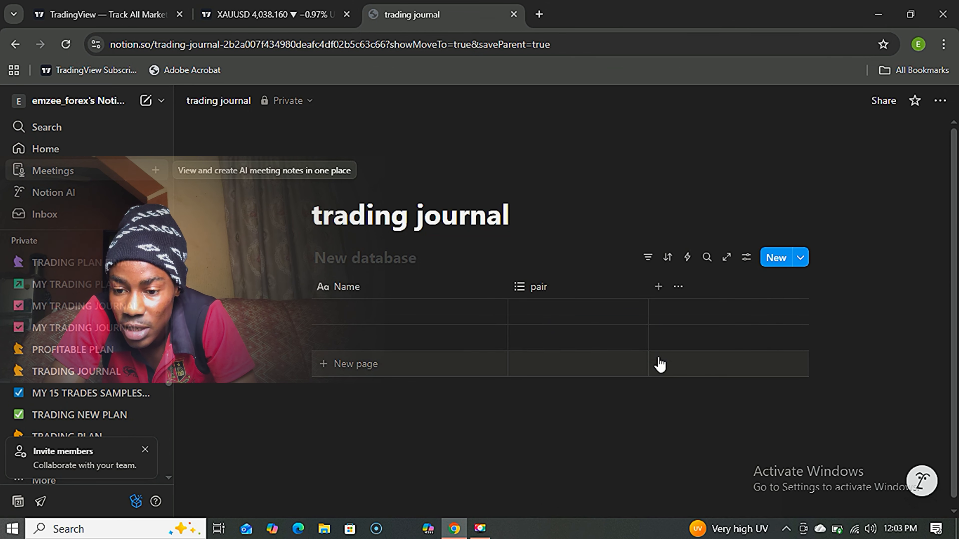
Add a Date property named 'date' beside pair.
left_click(658, 289)
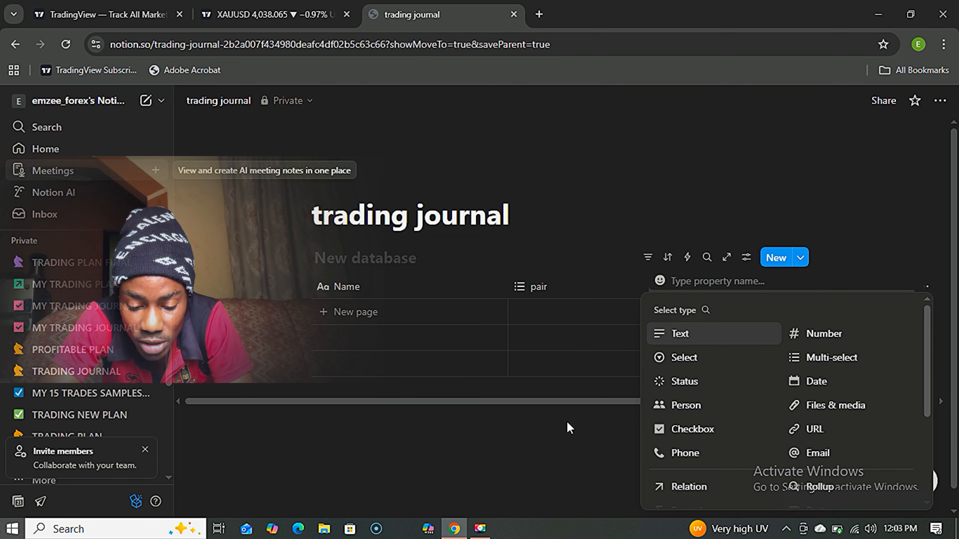
type("dat")
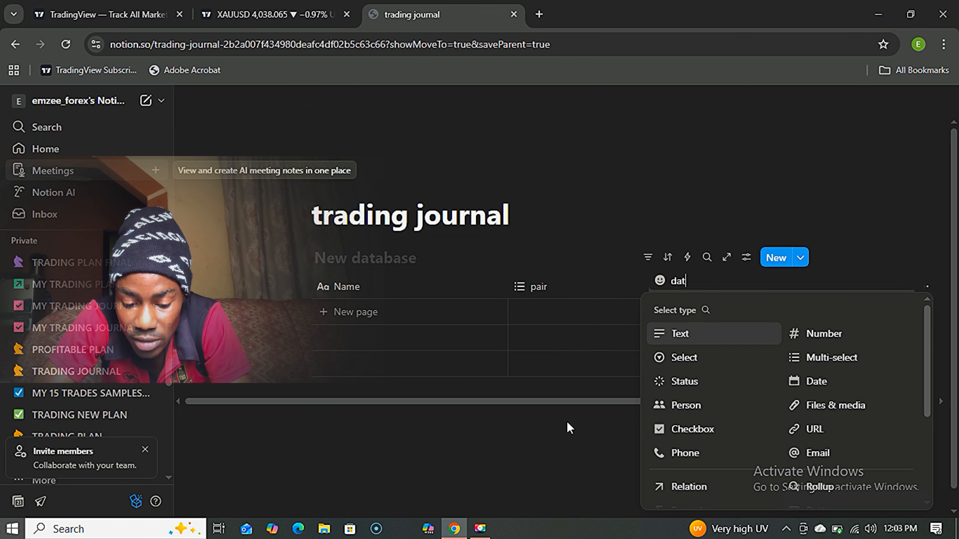
type("e")
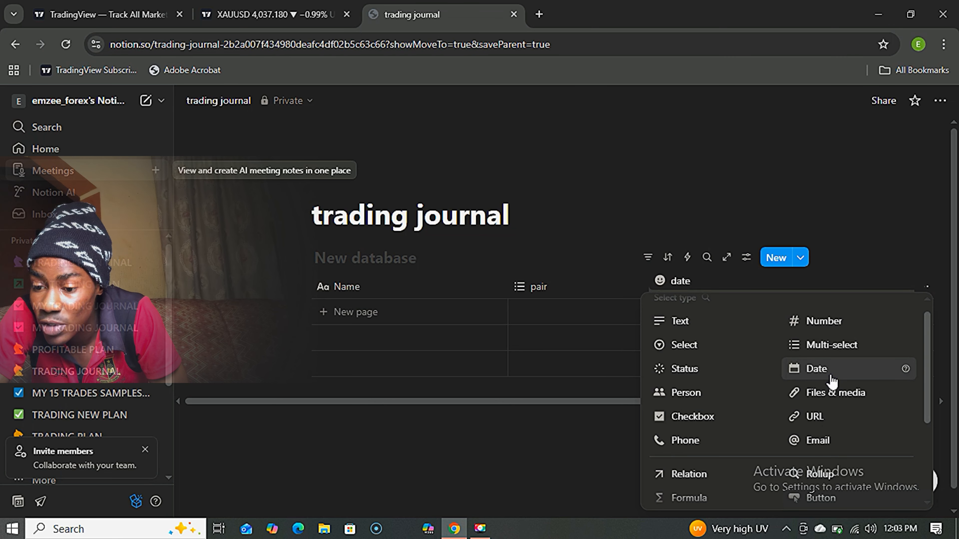
left_click(817, 370)
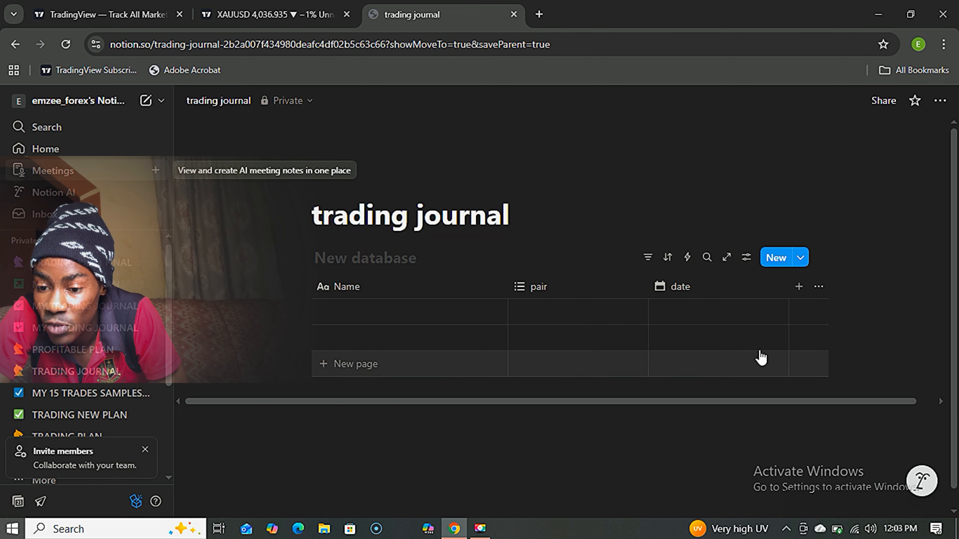
Add a first row to the table and set its date to November 21, 2025.
left_click(711, 321)
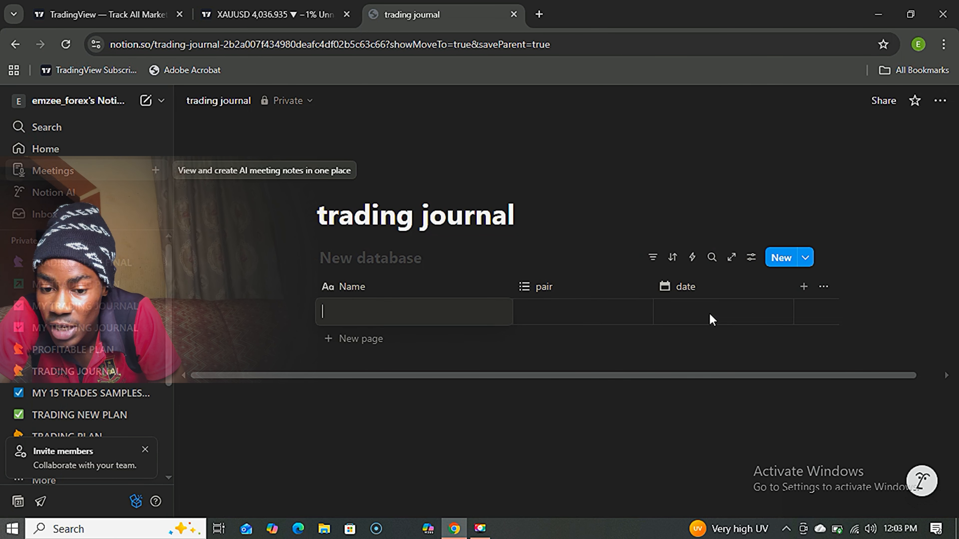
left_click(710, 315)
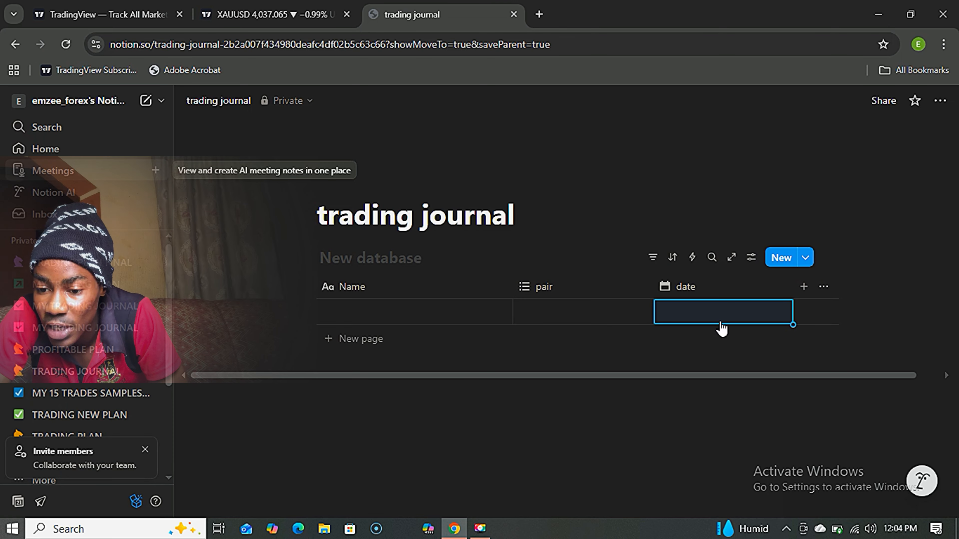
left_click(713, 317)
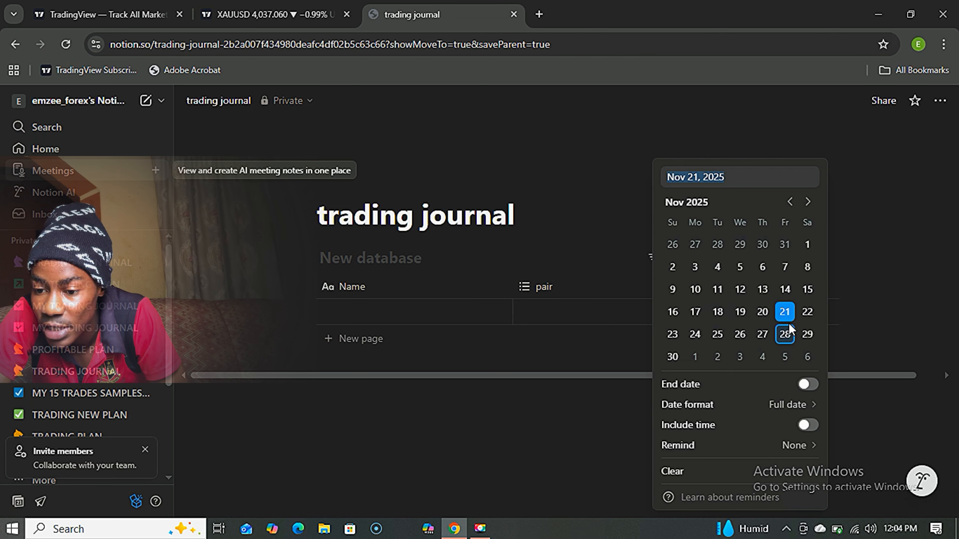
left_click(785, 312)
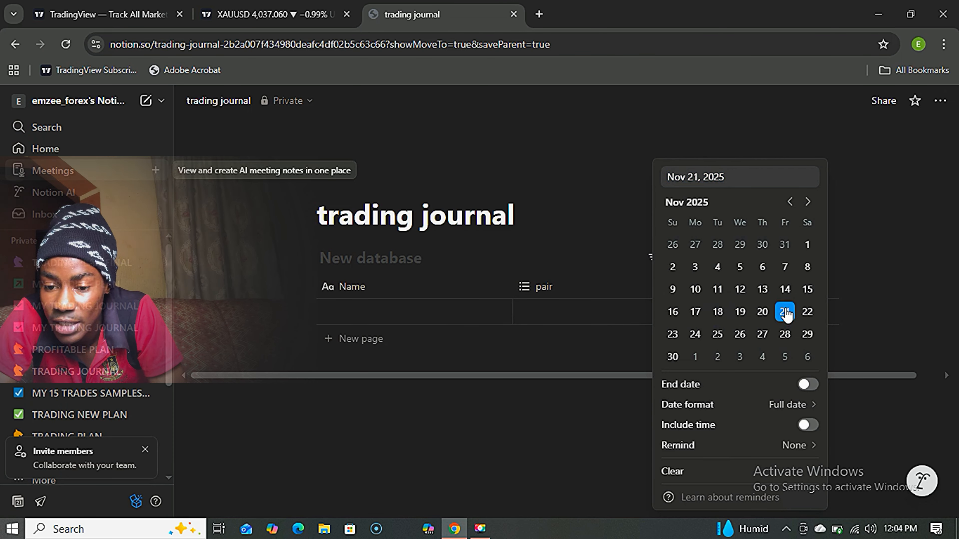
left_click(560, 440)
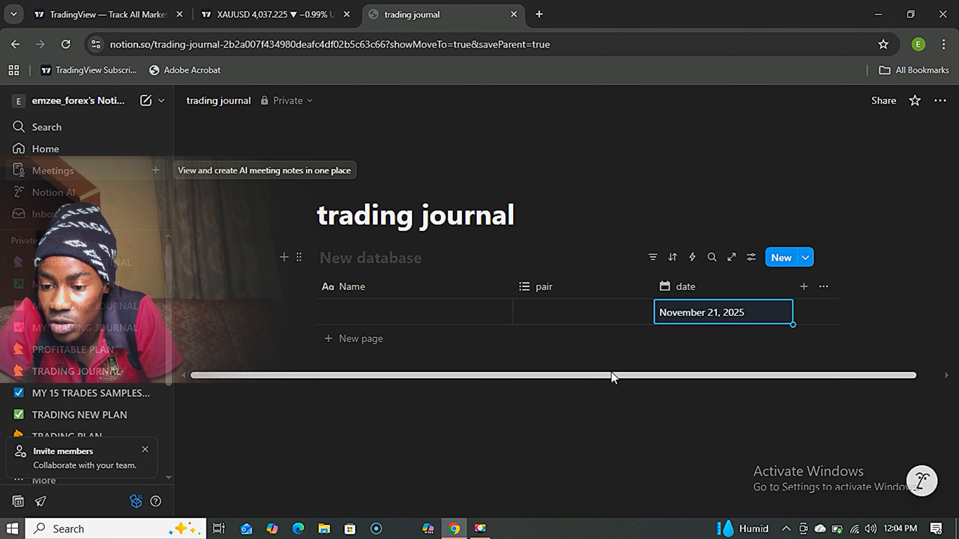
left_click_drag(611, 372, 635, 371)
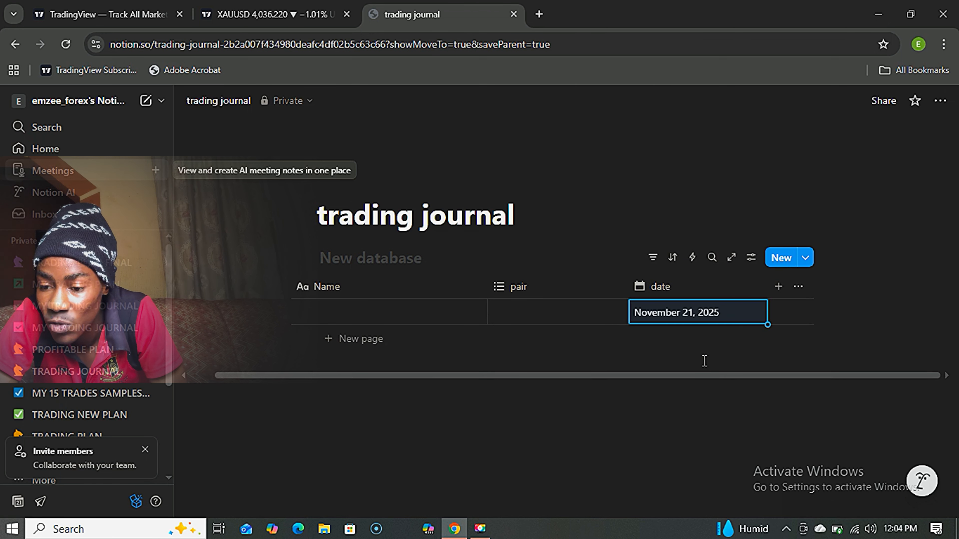
Add a Multi-select property named 'strategy' after the date column.
left_click(778, 291)
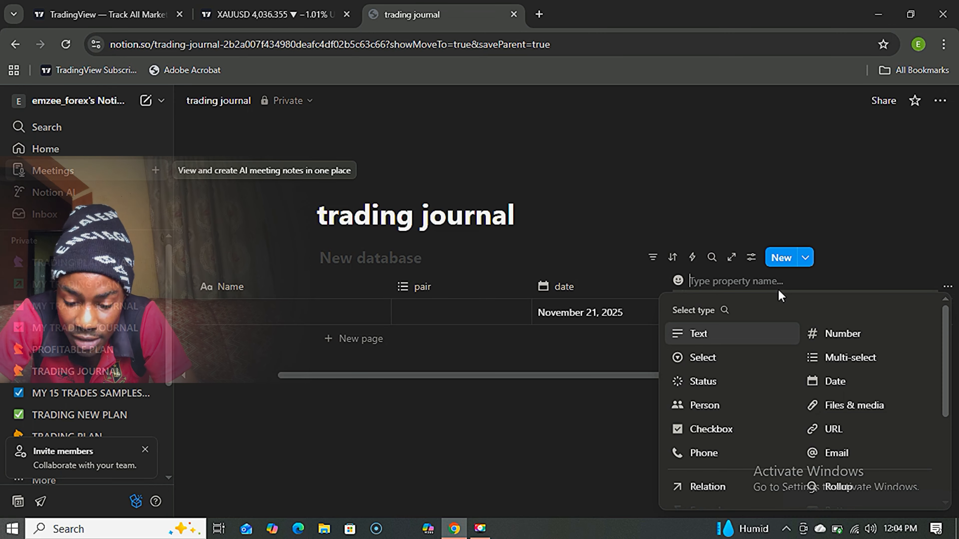
type("str")
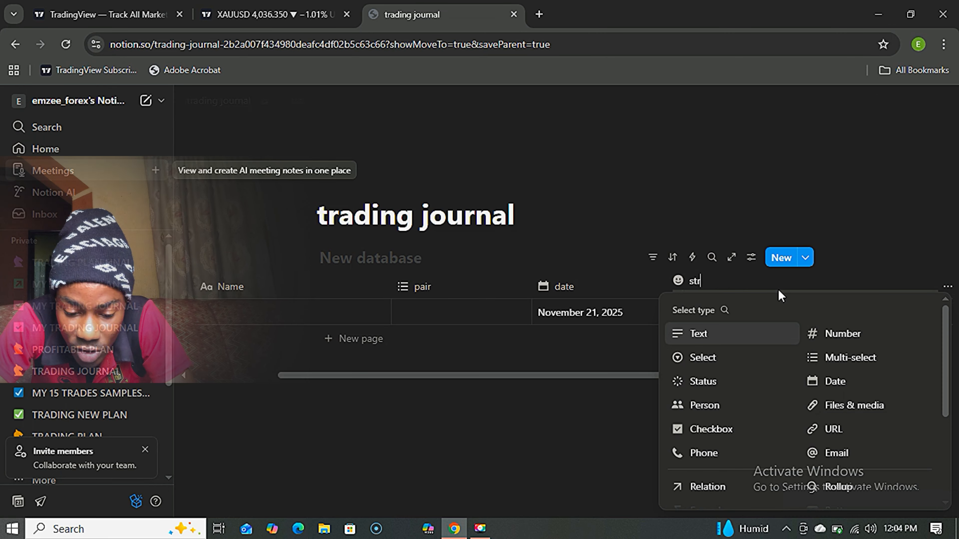
type("ategy")
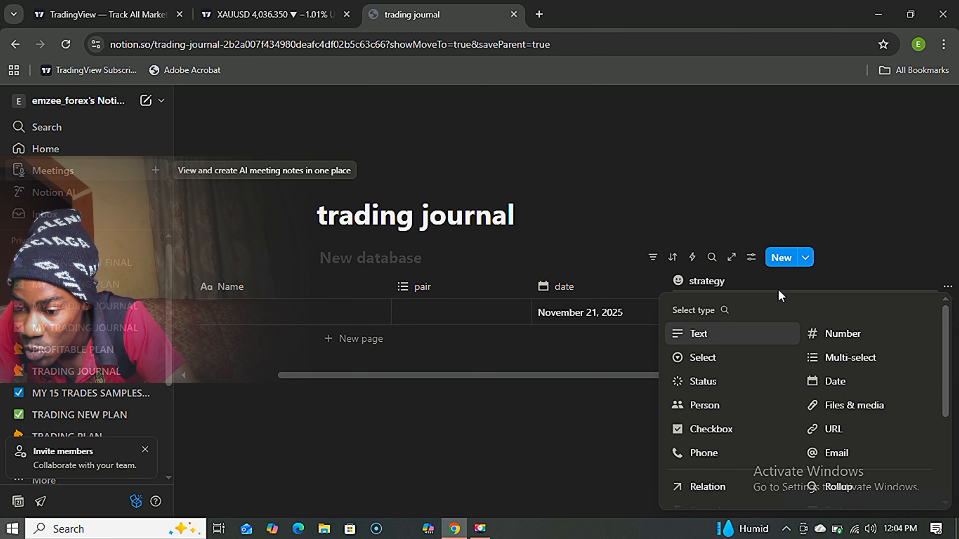
left_click(849, 362)
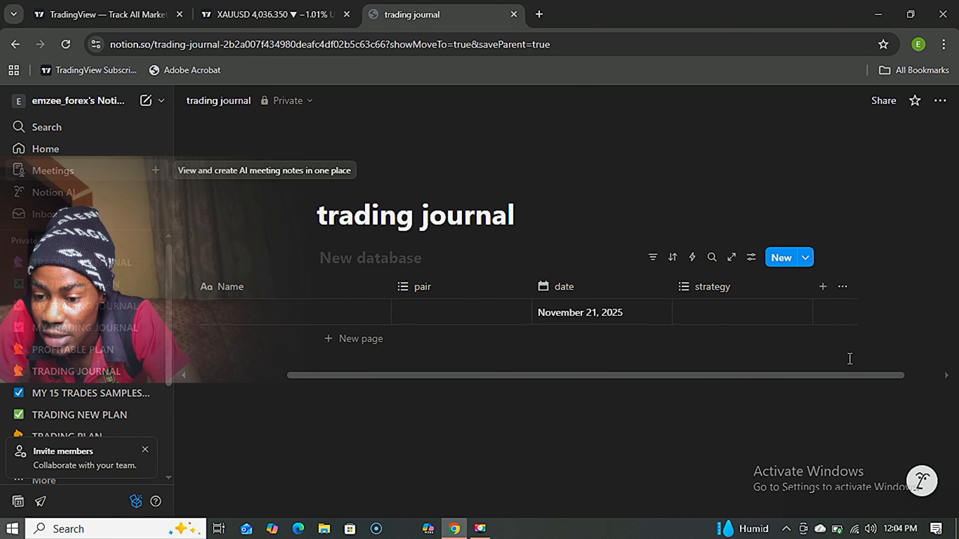
Define 'supply/demand' and 'liquidity' as the strategy property's options.
left_click(742, 289)
left_click(741, 249)
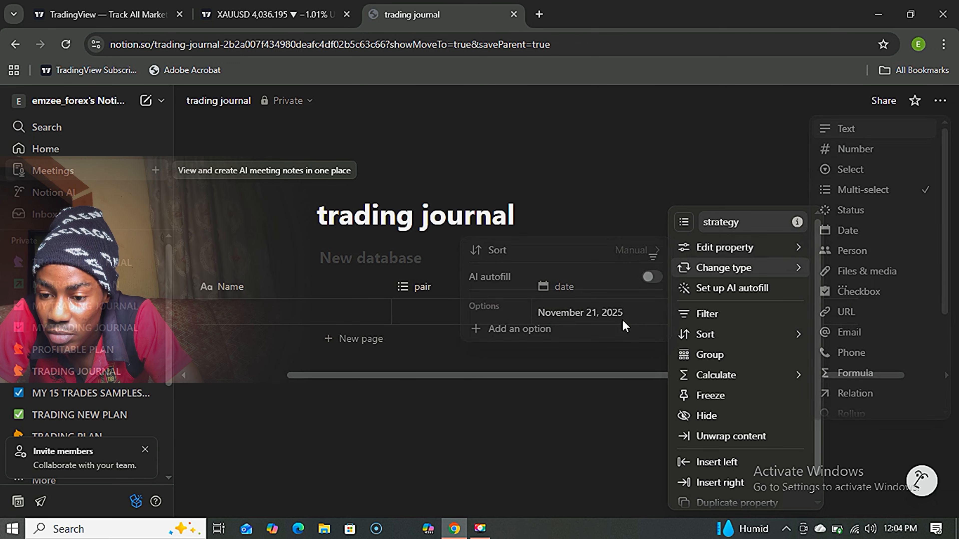
mouse_move(704, 255)
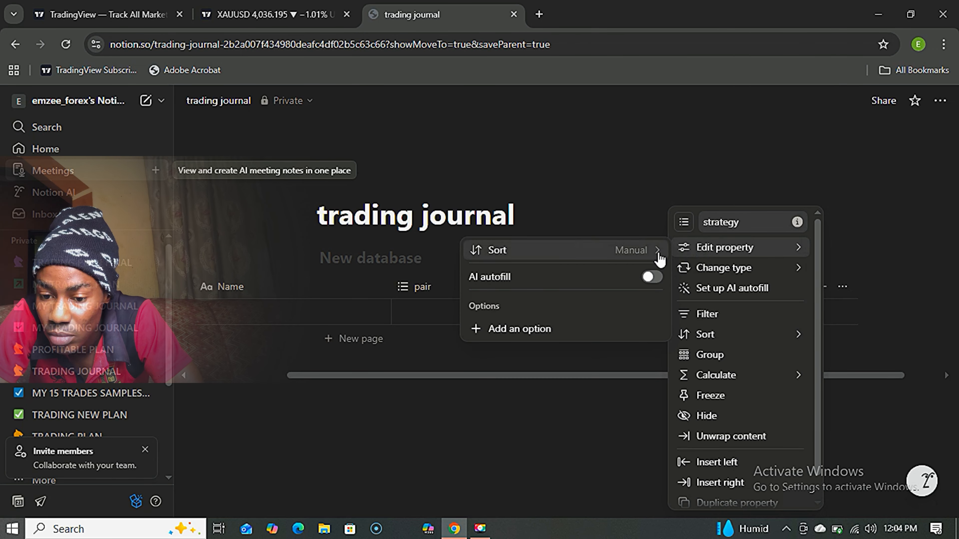
left_click(586, 342)
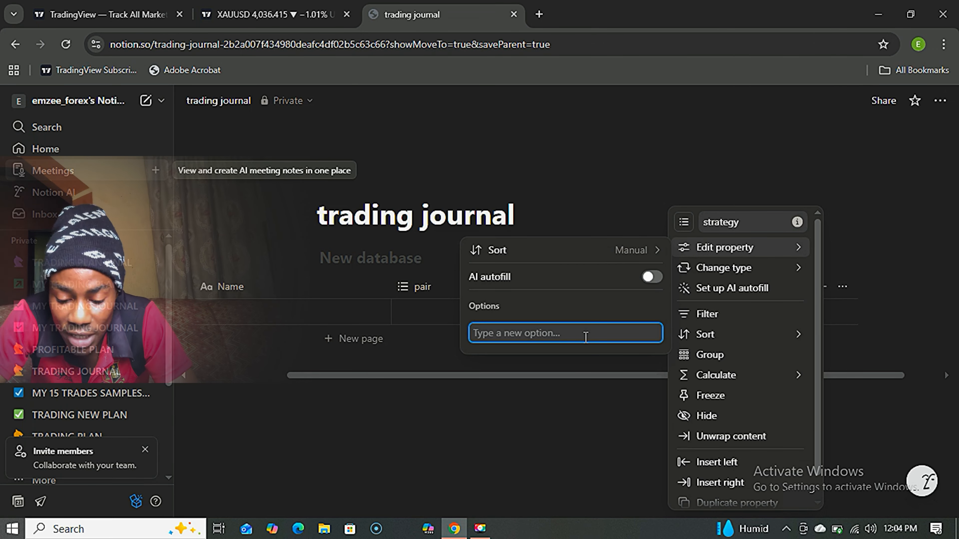
type("su")
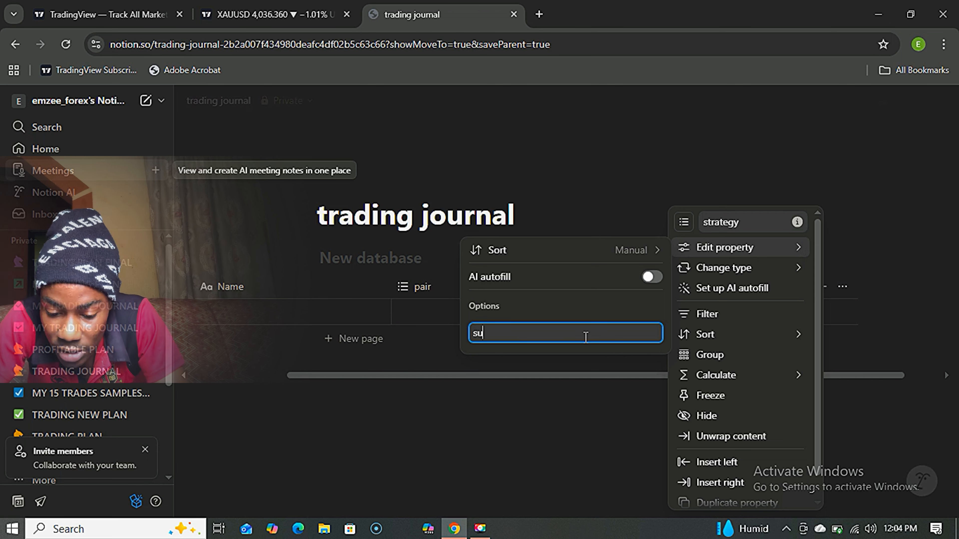
type("pply/d")
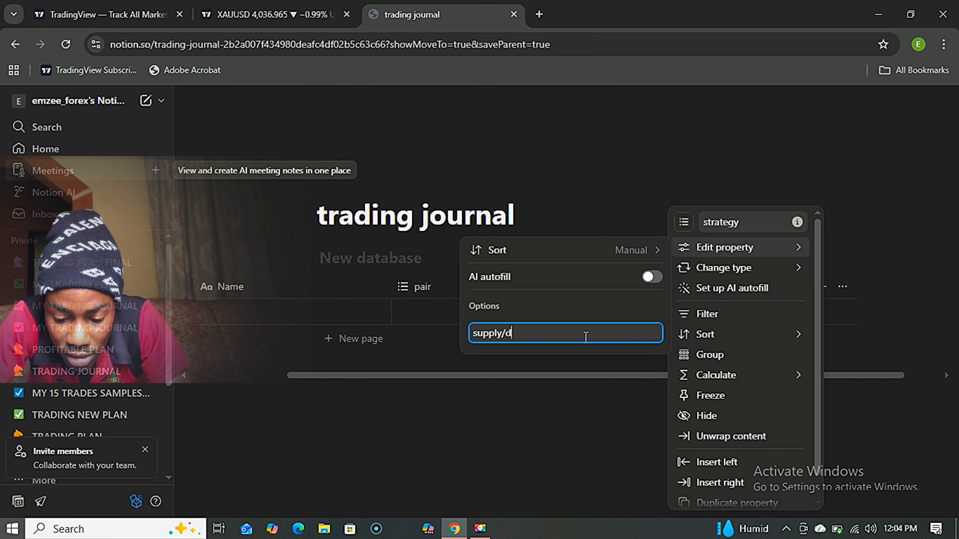
type("eman")
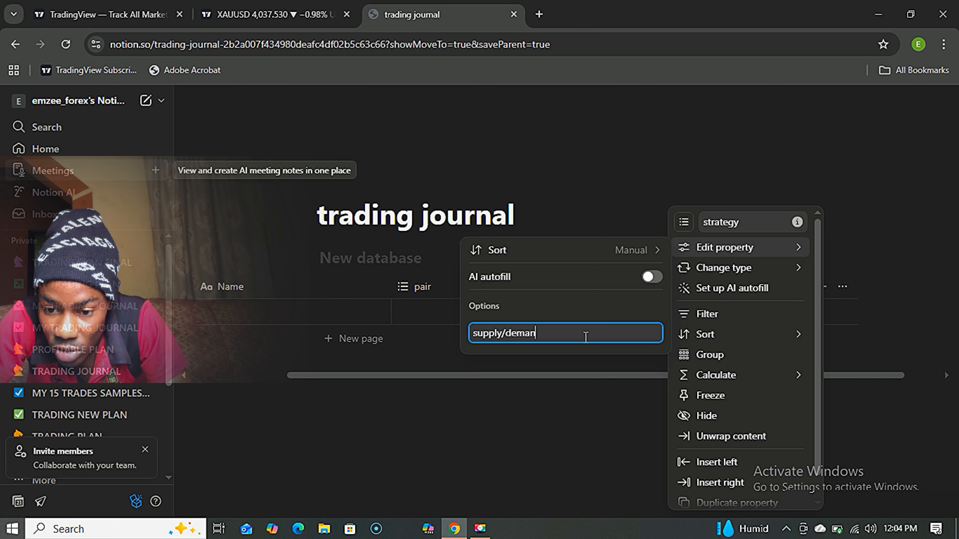
type("d")
key("Return")
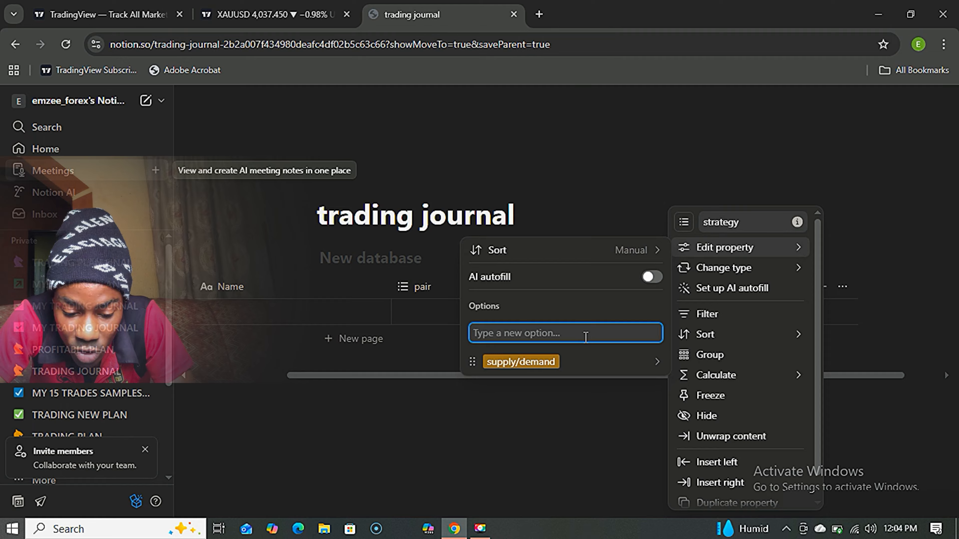
type("liquidity")
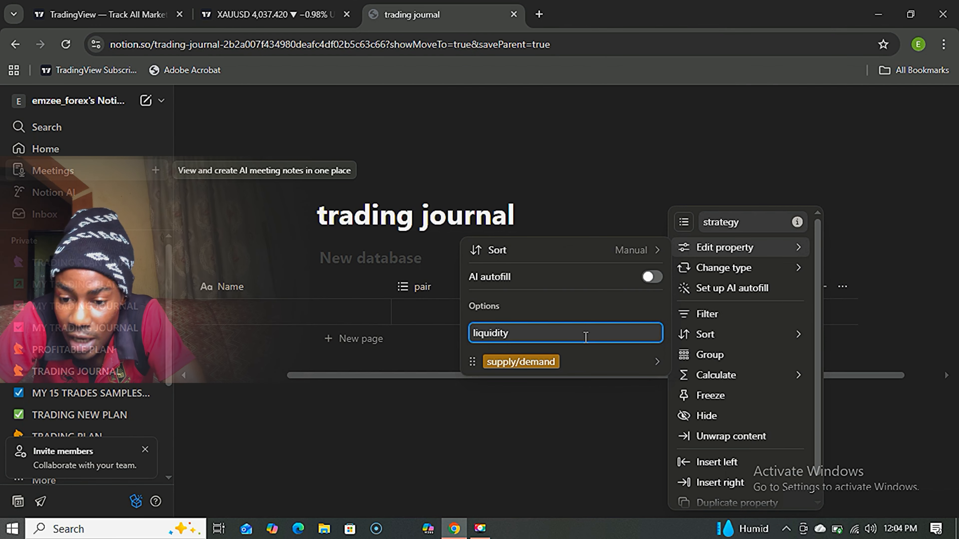
key("Return")
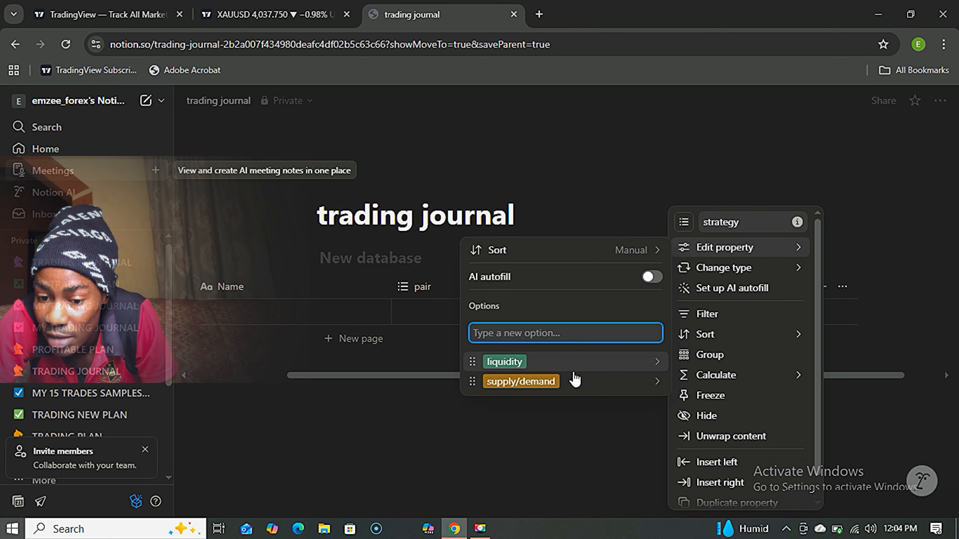
left_click(556, 404)
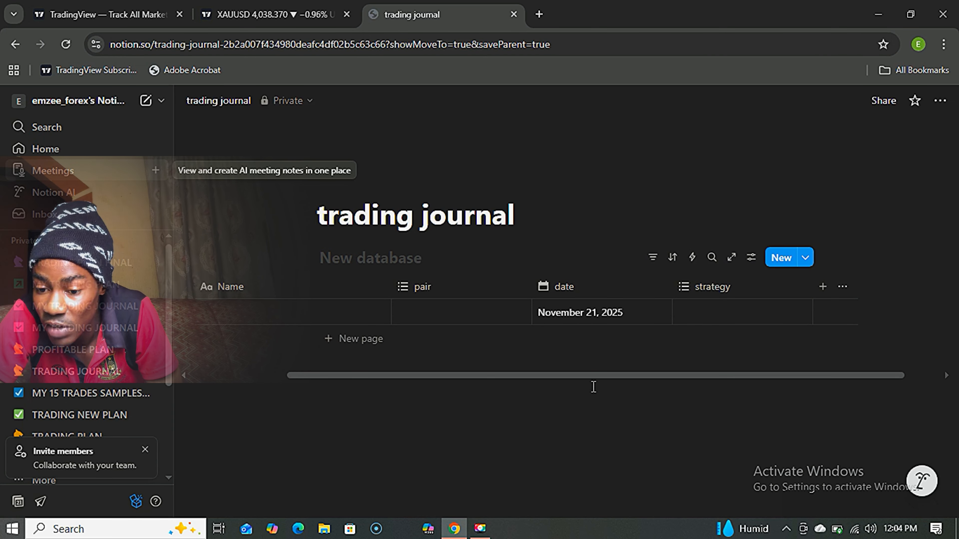
Add a new property named 'outcome' after strategy and make it Multi-select.
left_click_drag(609, 375, 655, 387)
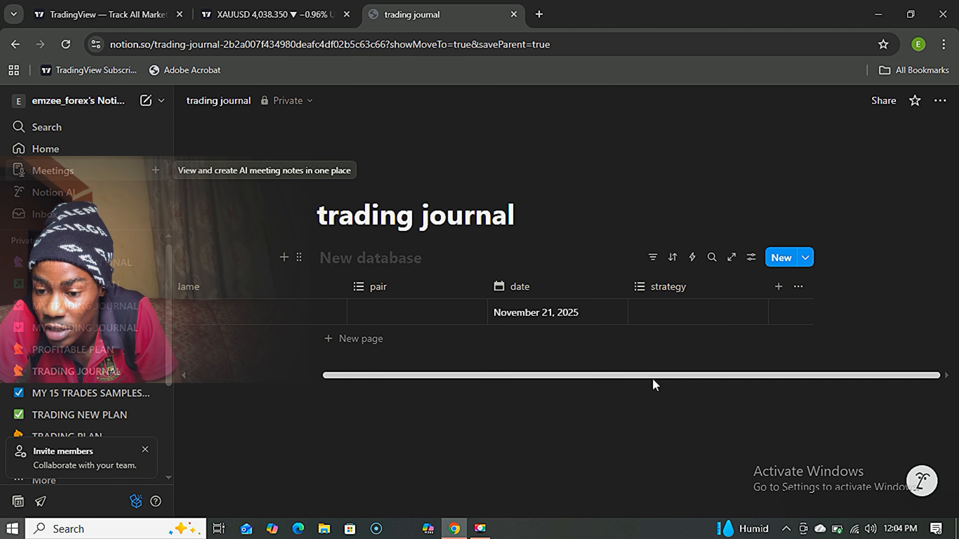
left_click(778, 290)
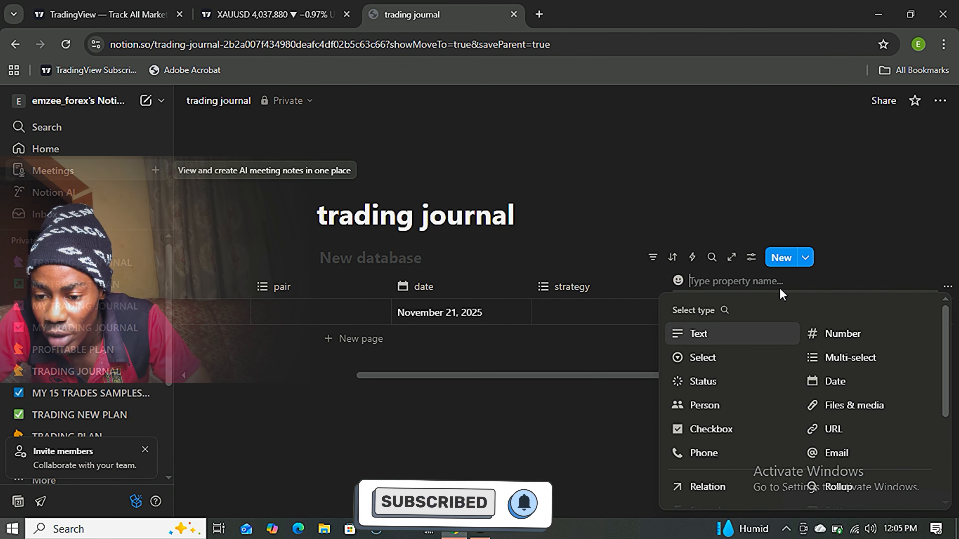
type("o")
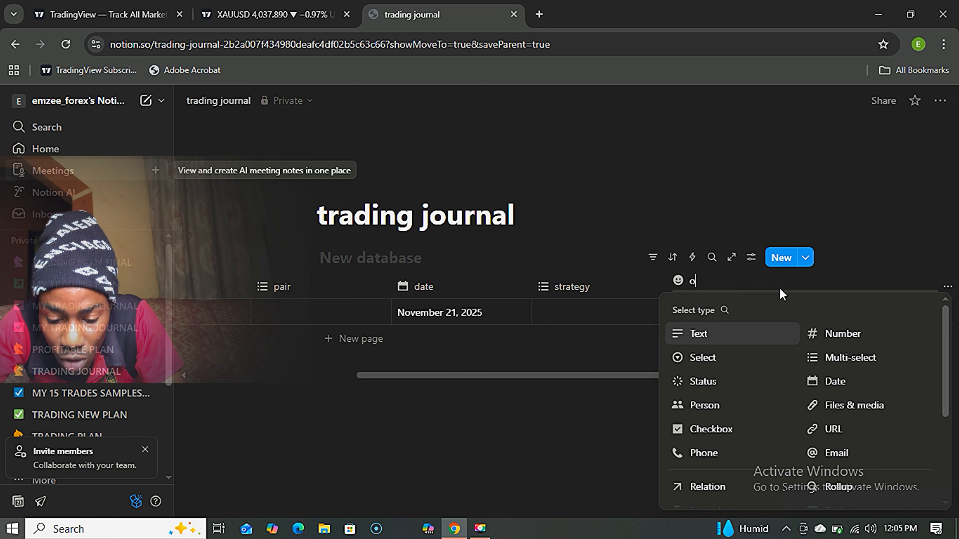
type("utcome")
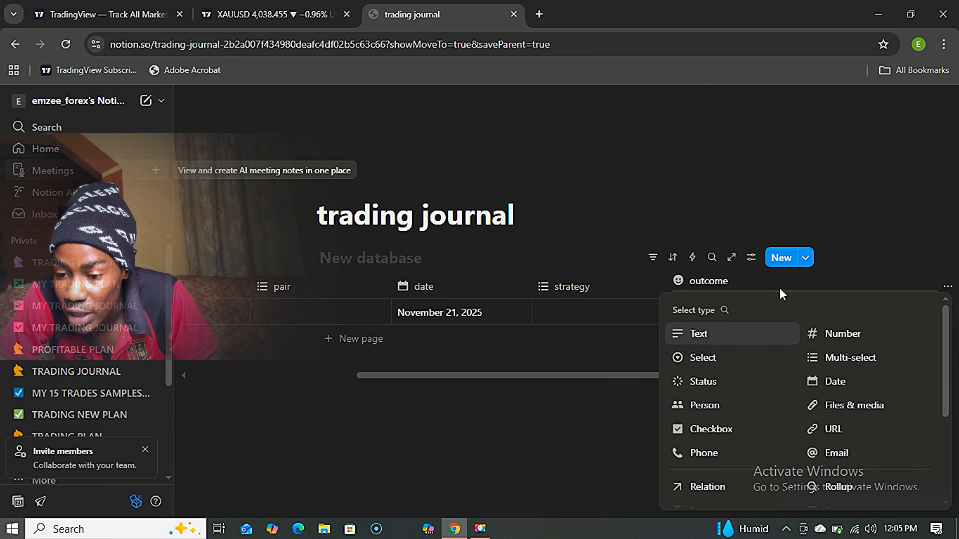
left_click(829, 358)
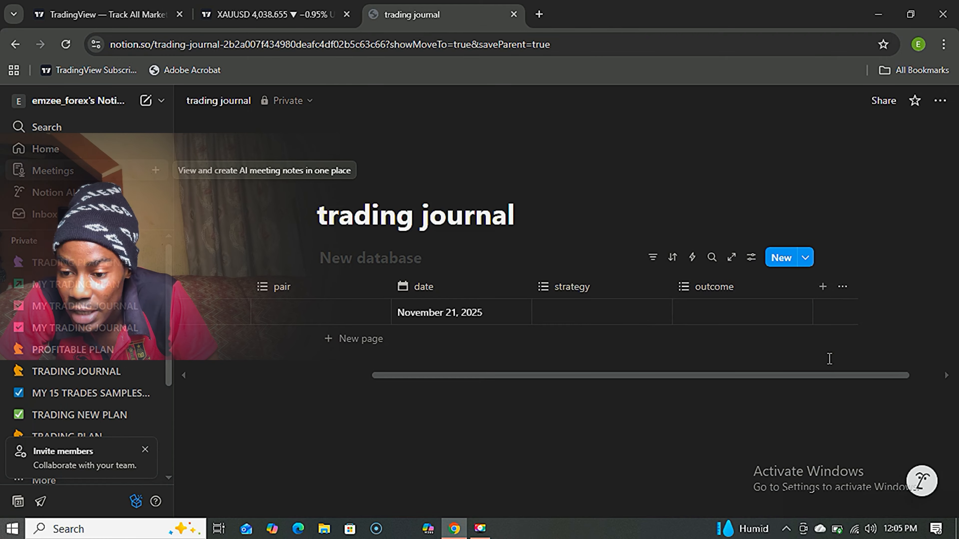
Add 'win' and 'loss' as options of the outcome property.
left_click(753, 292)
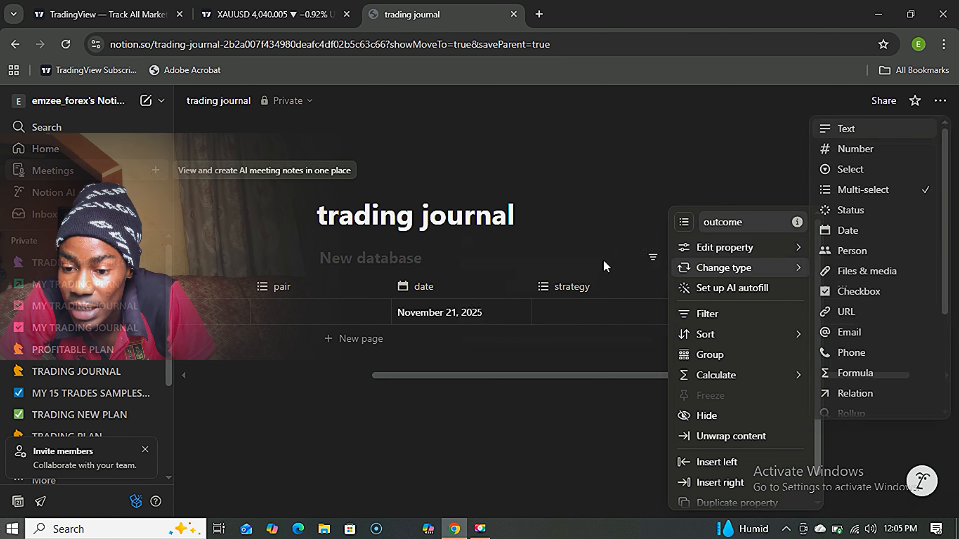
mouse_move(683, 246)
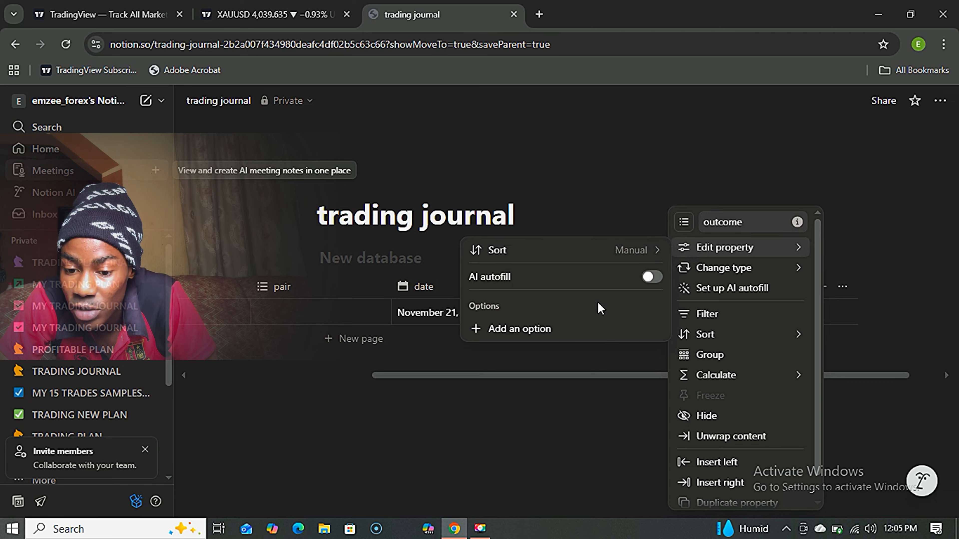
left_click(566, 337)
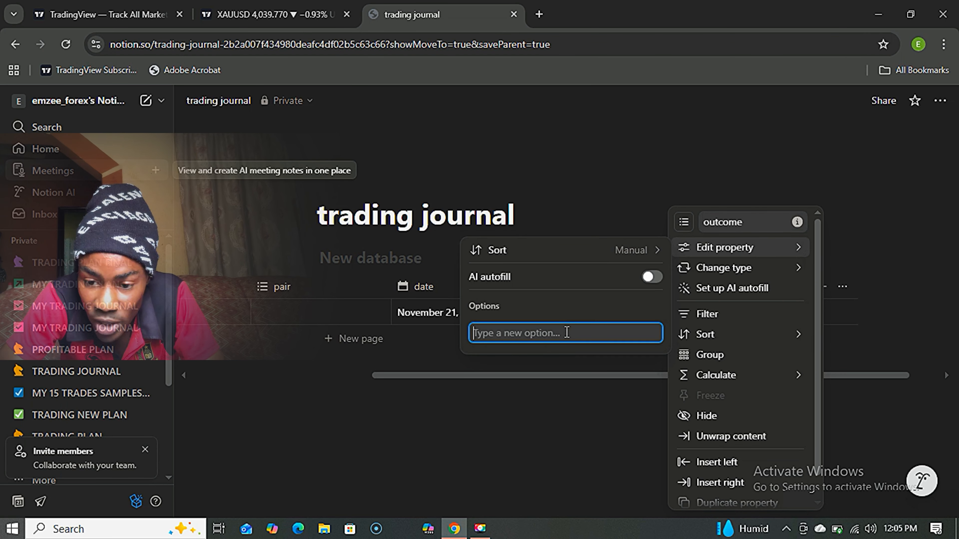
type("win")
key("Return")
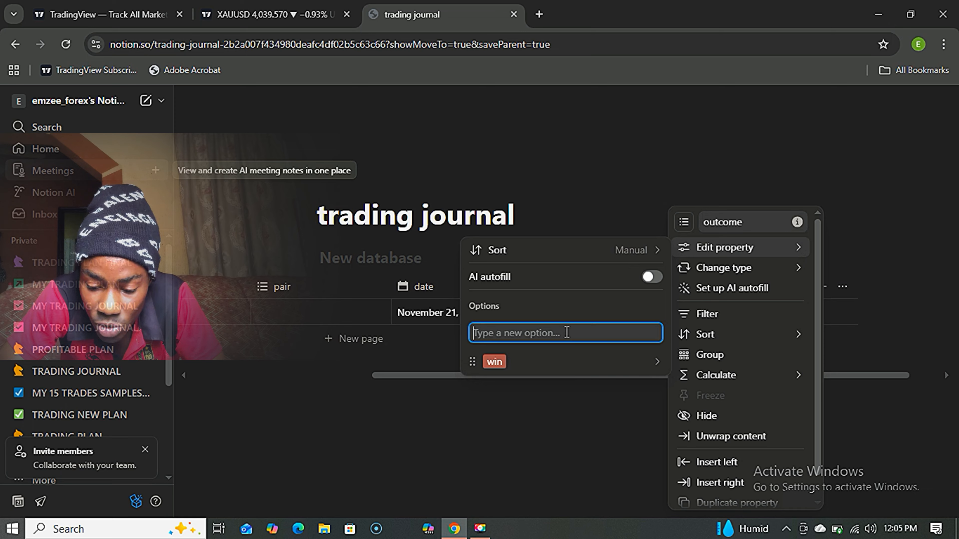
type("loss")
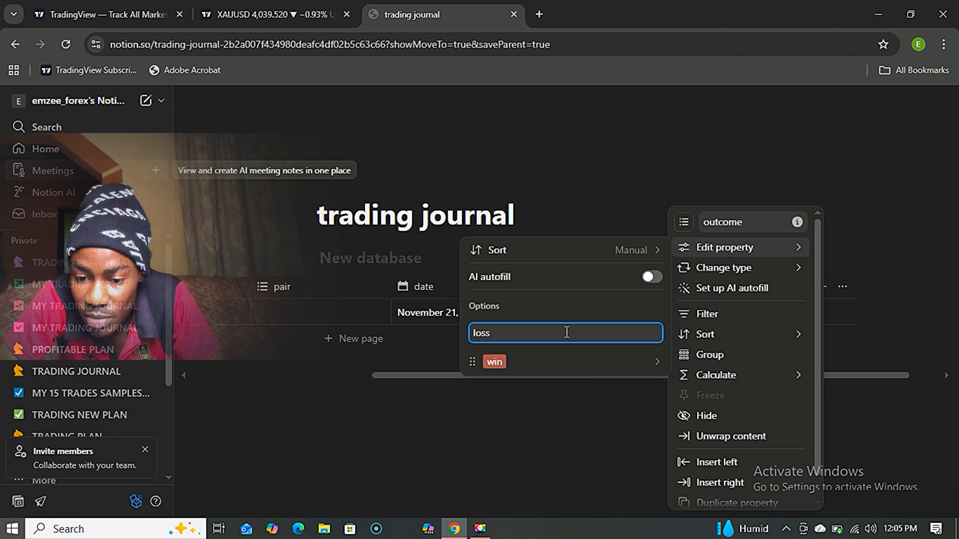
key("Return")
left_click(522, 381)
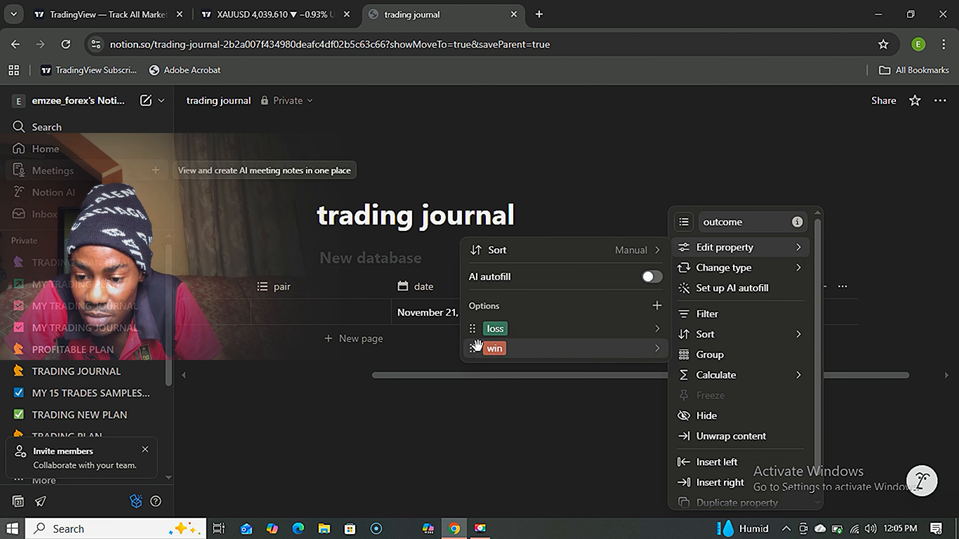
Color the win tag Green and the loss tag Red.
left_click(659, 352)
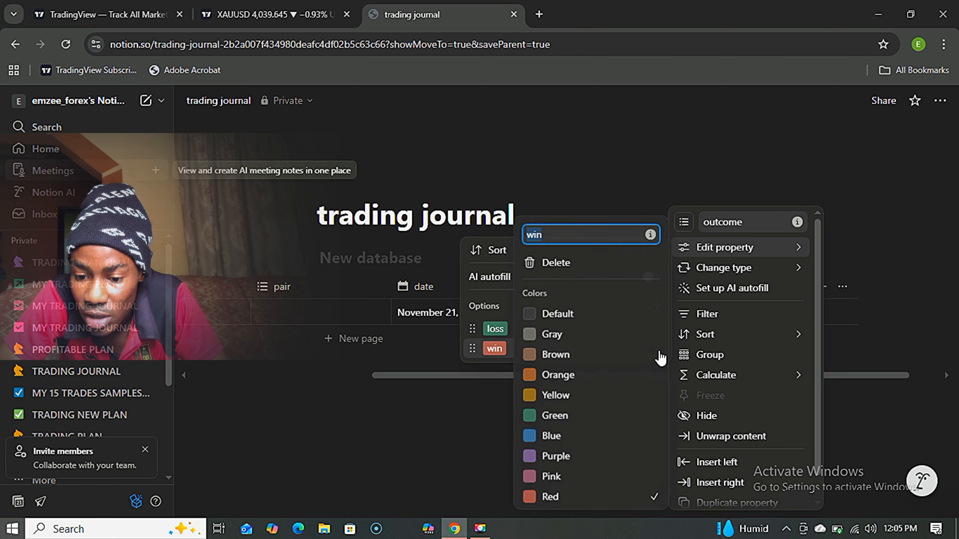
left_click(555, 420)
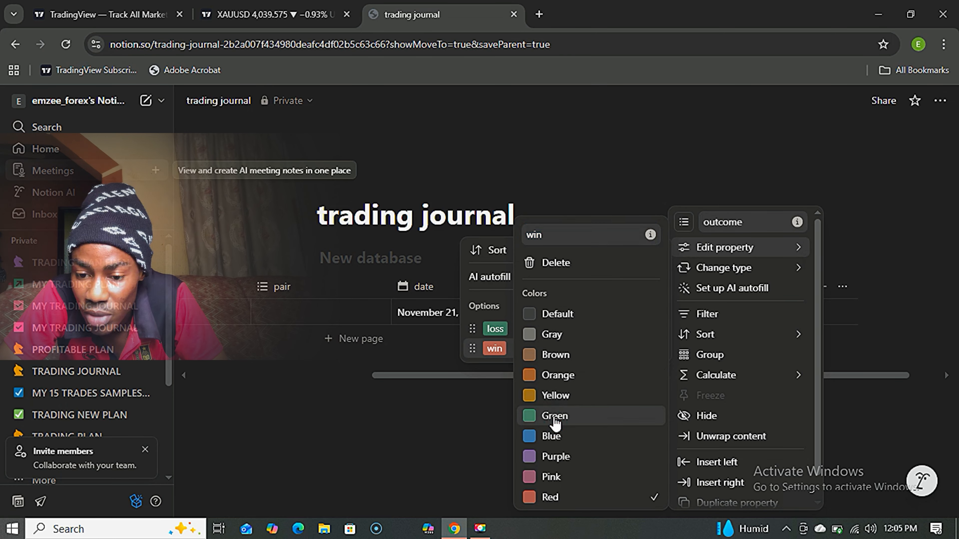
left_click(498, 332)
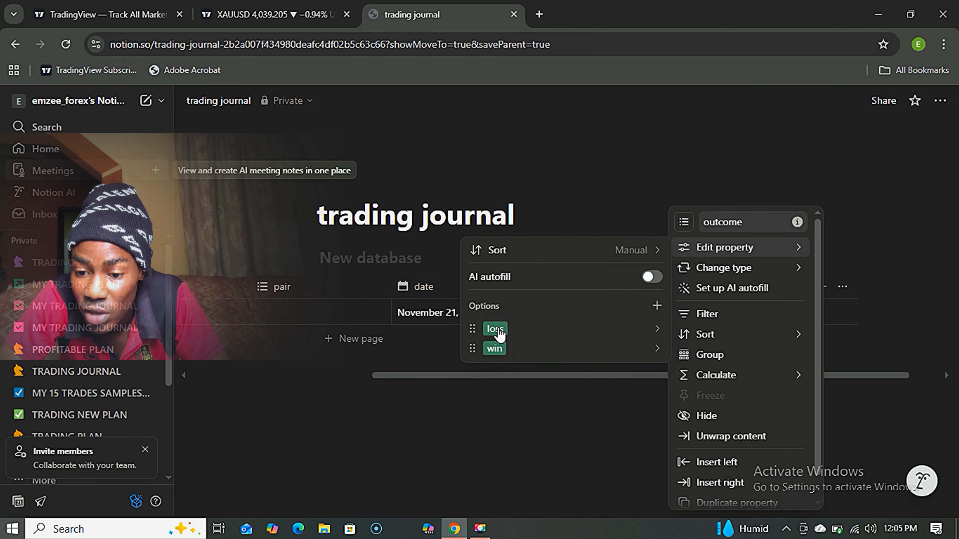
left_click(497, 330)
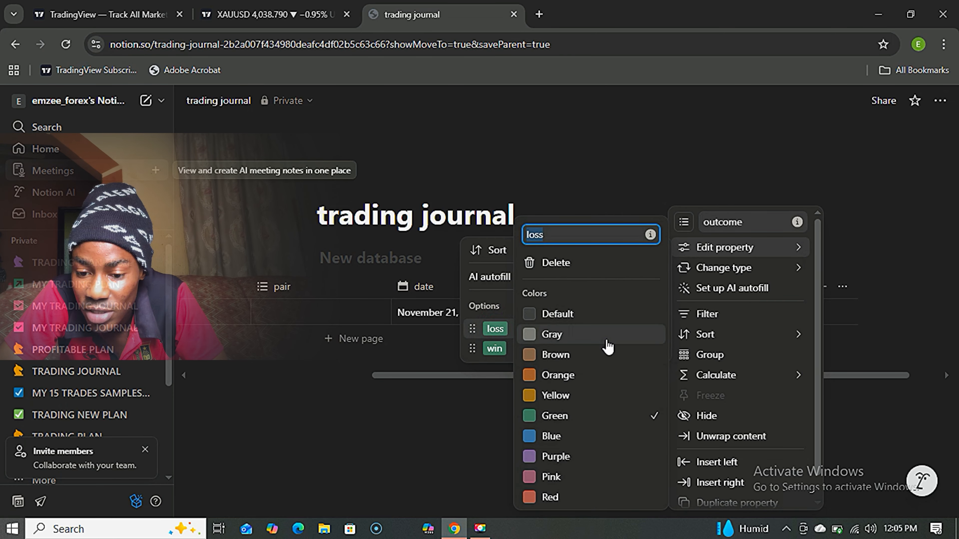
left_click(502, 392)
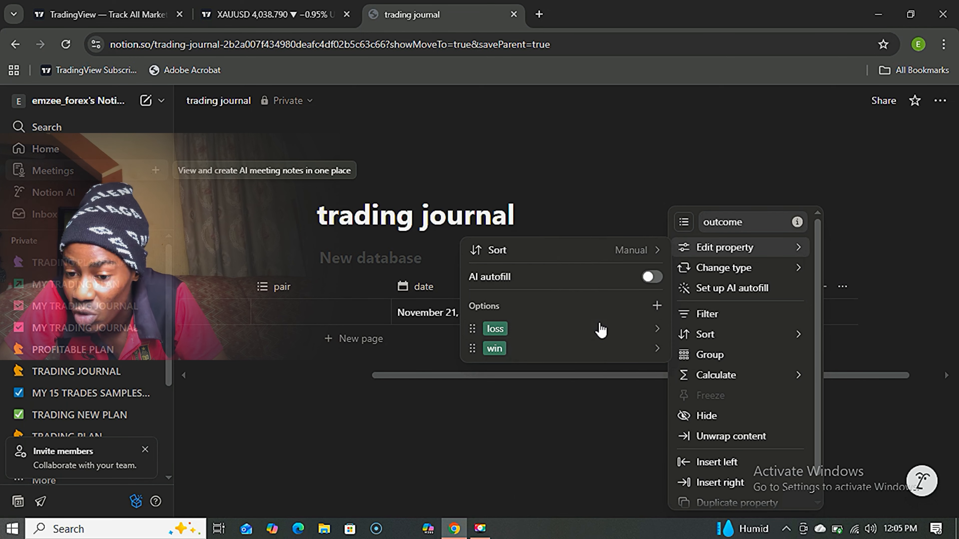
left_click(659, 333)
left_click(547, 498)
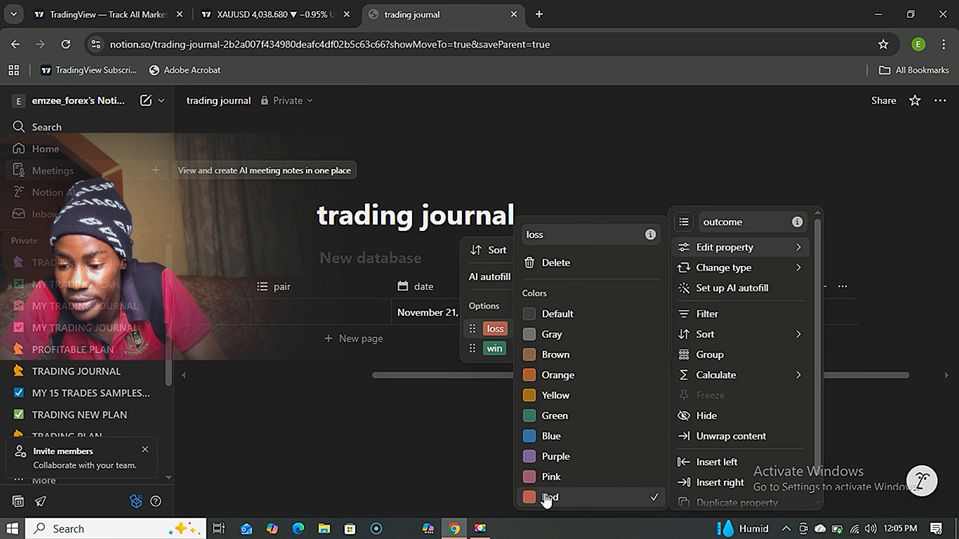
left_click(456, 467)
left_click(608, 383)
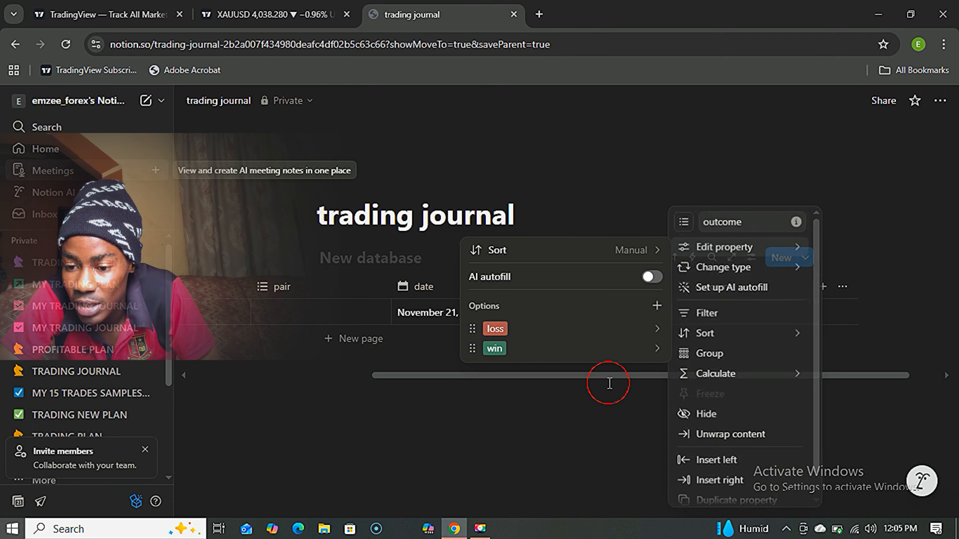
Add a URL-type column named 'picture' after outcome in the trading journal table.
left_click(827, 287)
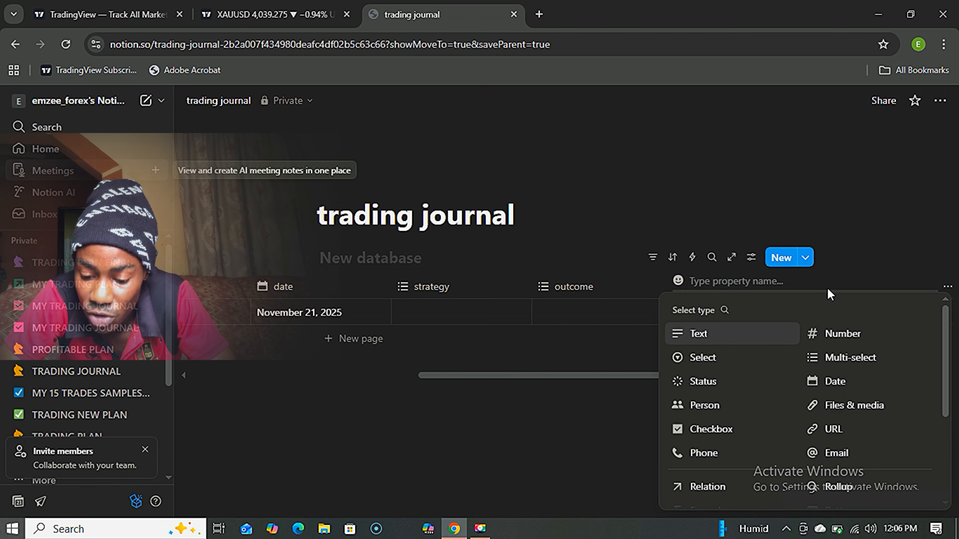
type("picture")
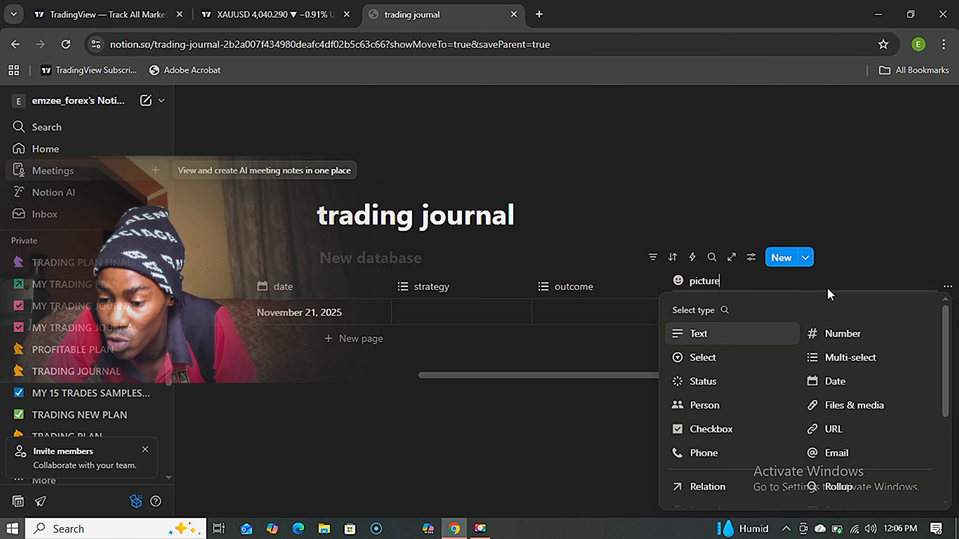
left_click(839, 428)
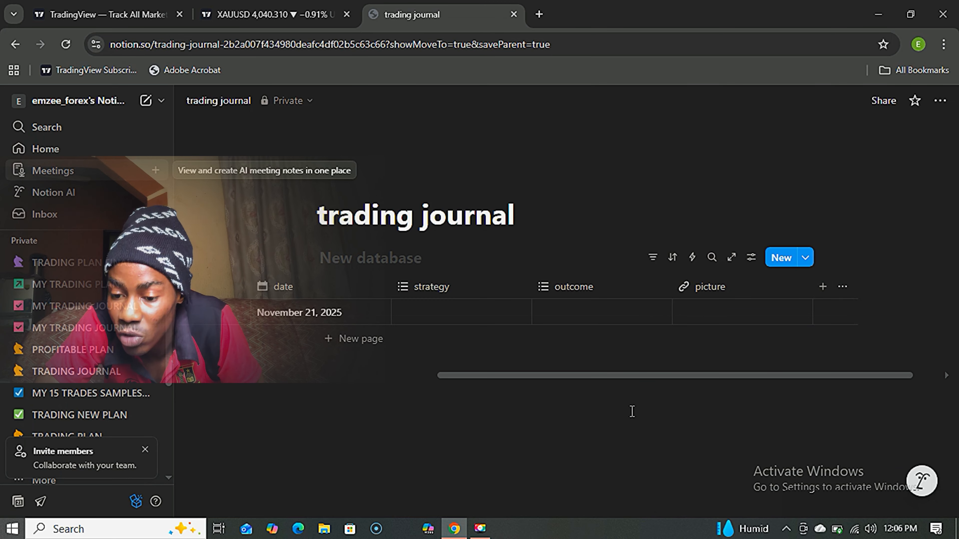
left_click(642, 377)
Add a Text column named 'lesson' after the picture column.
left_click_drag(642, 378, 701, 371)
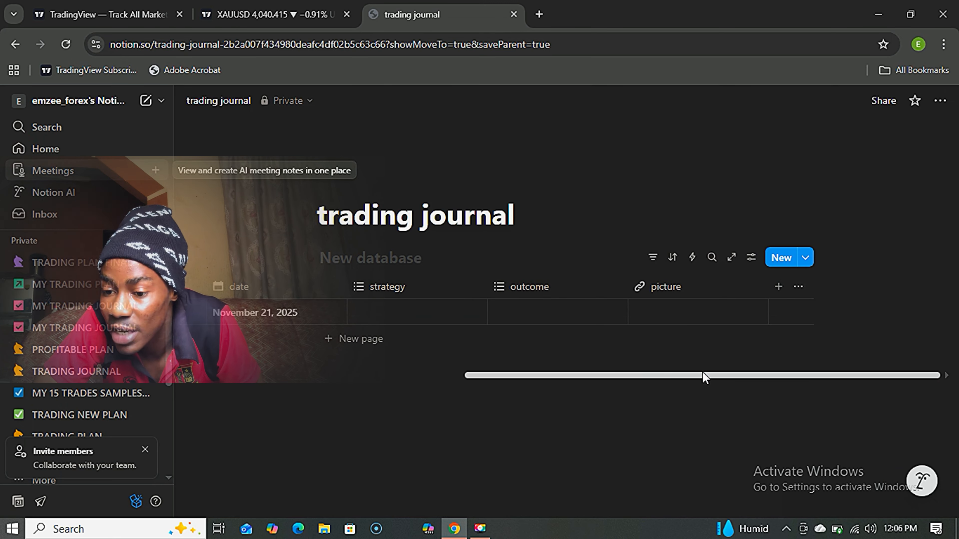
left_click(777, 287)
type("lesso")
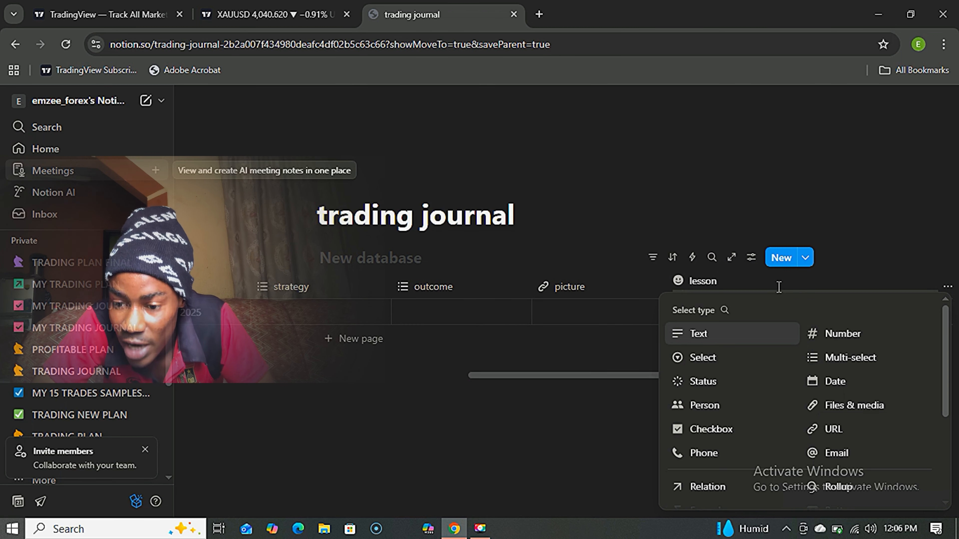
type("n")
key("Return")
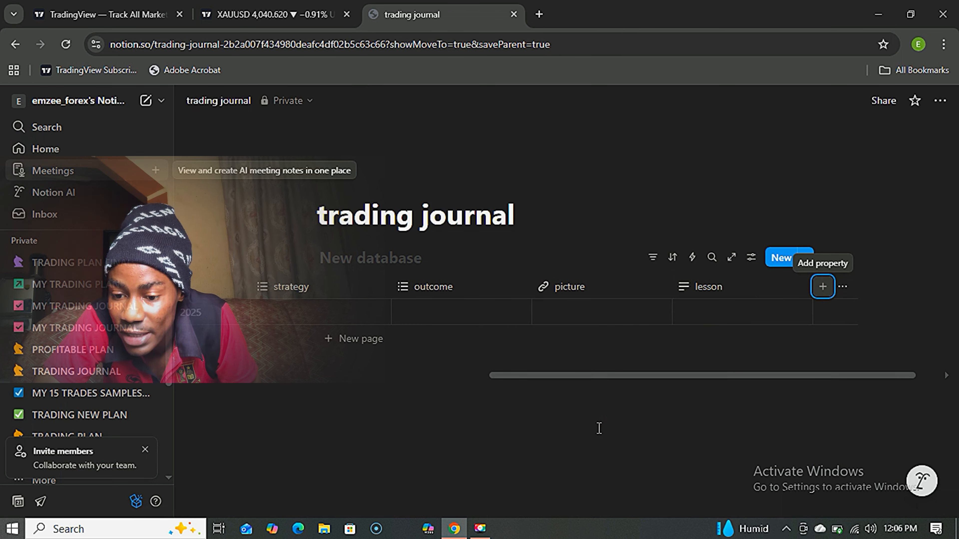
left_click_drag(637, 375, 700, 376)
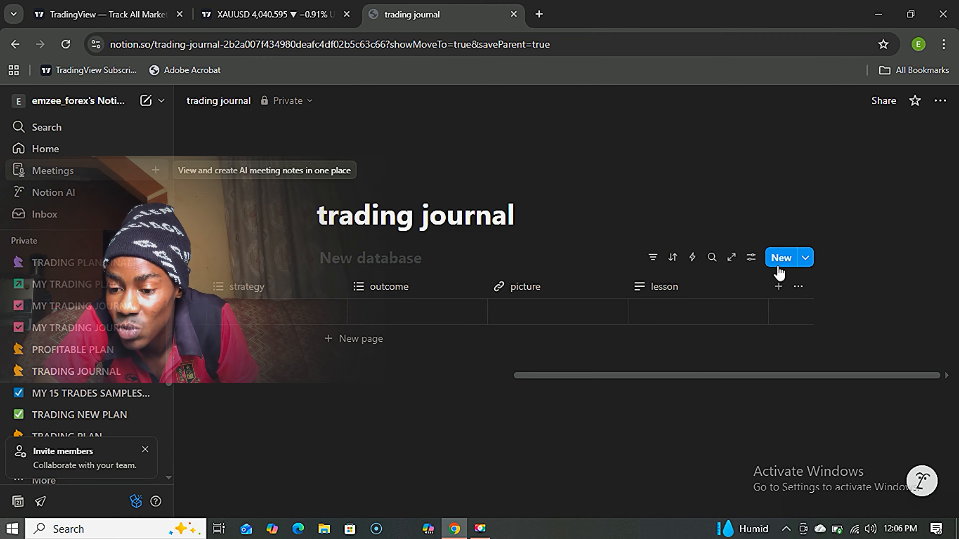
Create a Text column named 'R/R' after lesson, redoing an abandoned first attempt.
left_click(778, 286)
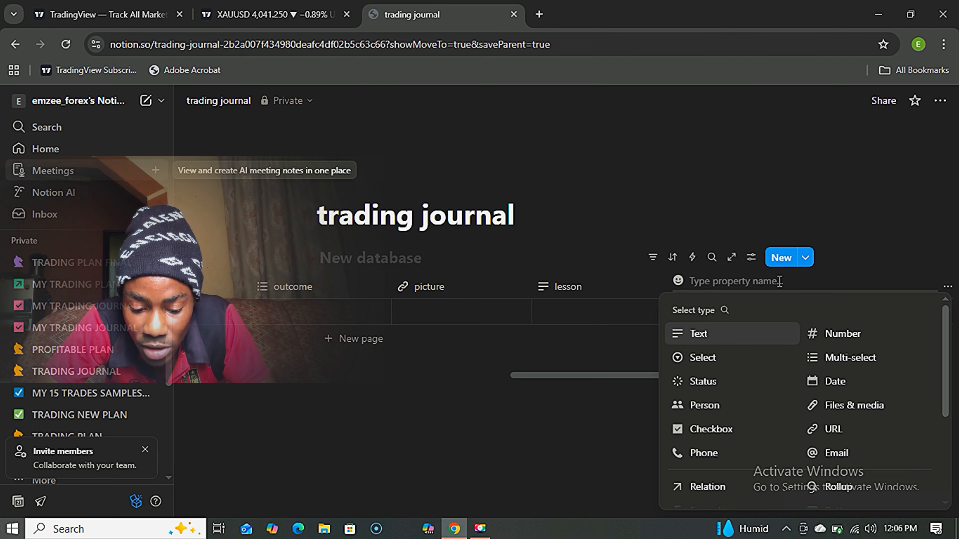
type("r")
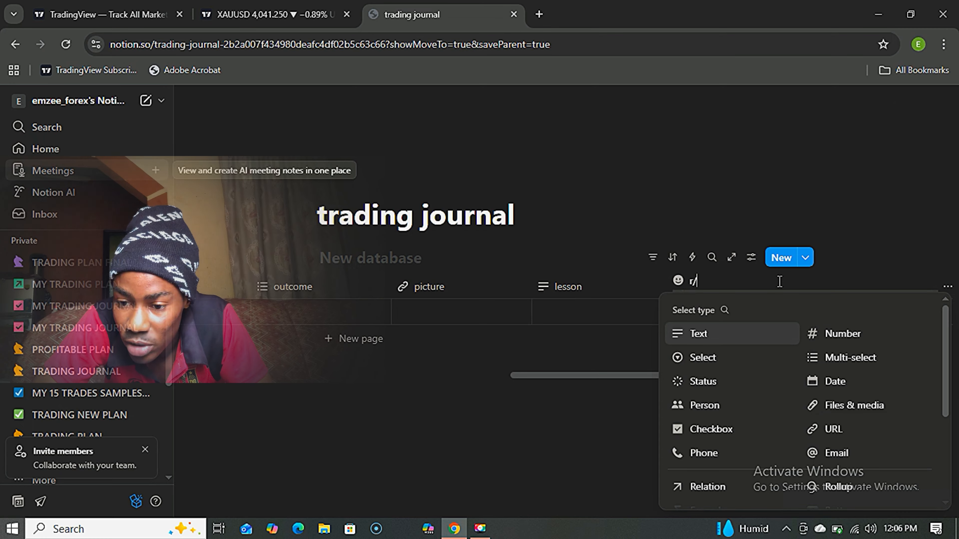
key("BackSpace")
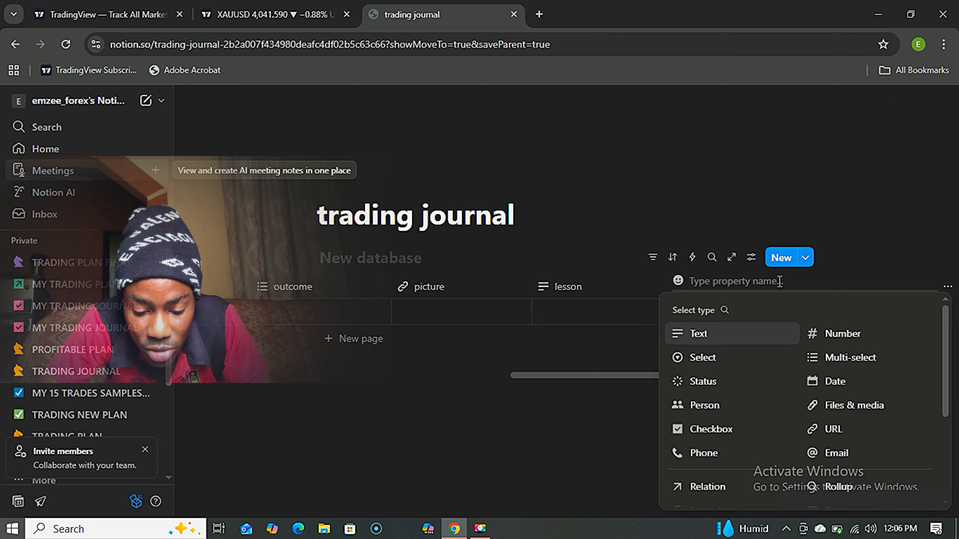
type("R")
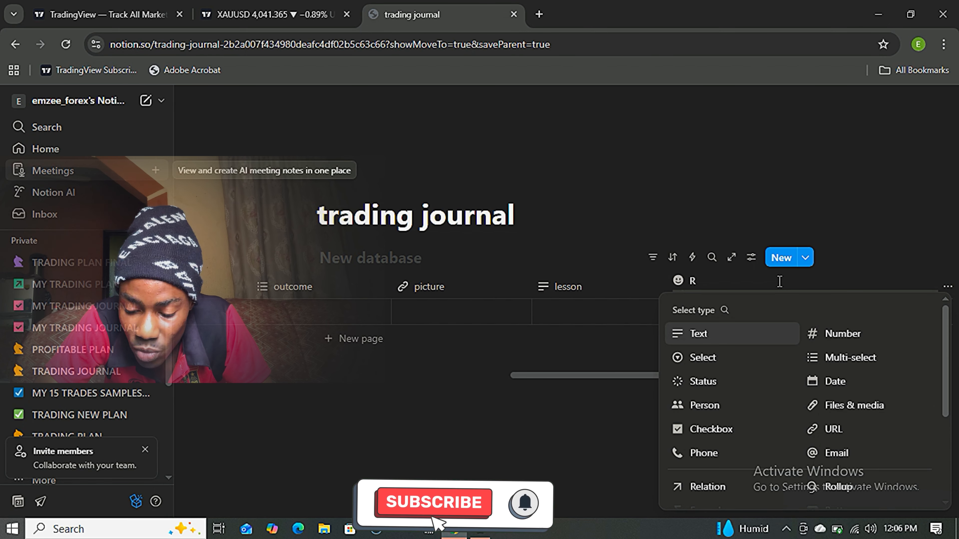
type("/R")
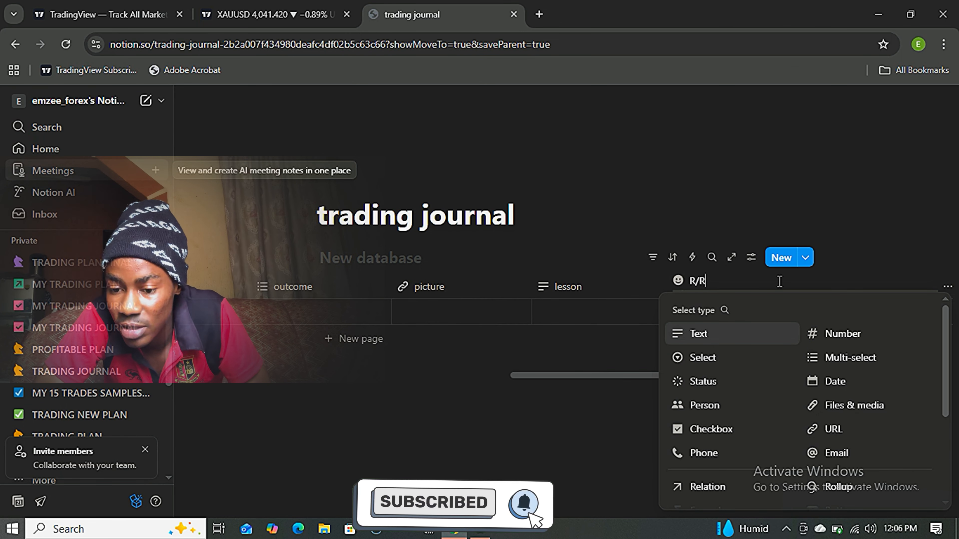
left_click(538, 393)
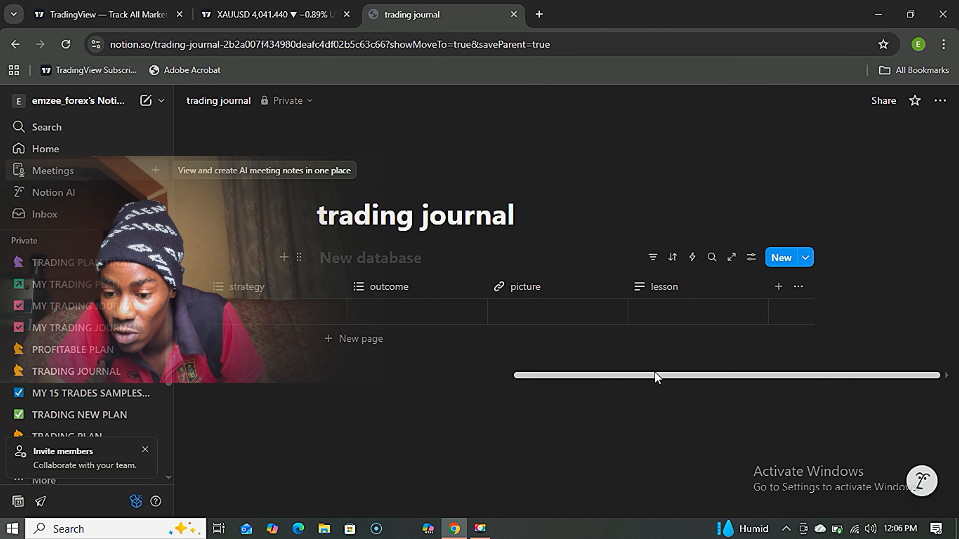
left_click(667, 374)
left_click_drag(666, 378, 744, 415)
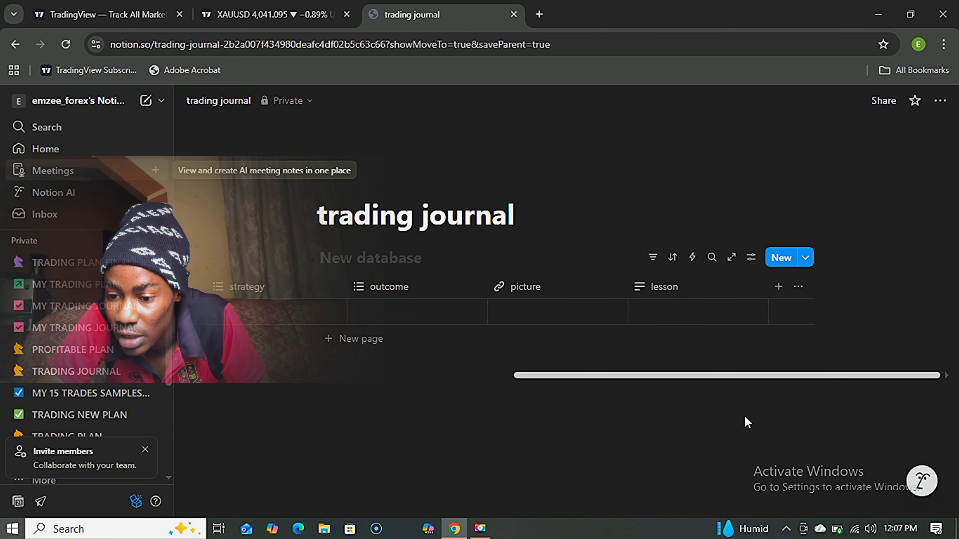
left_click(779, 290)
type("R/R")
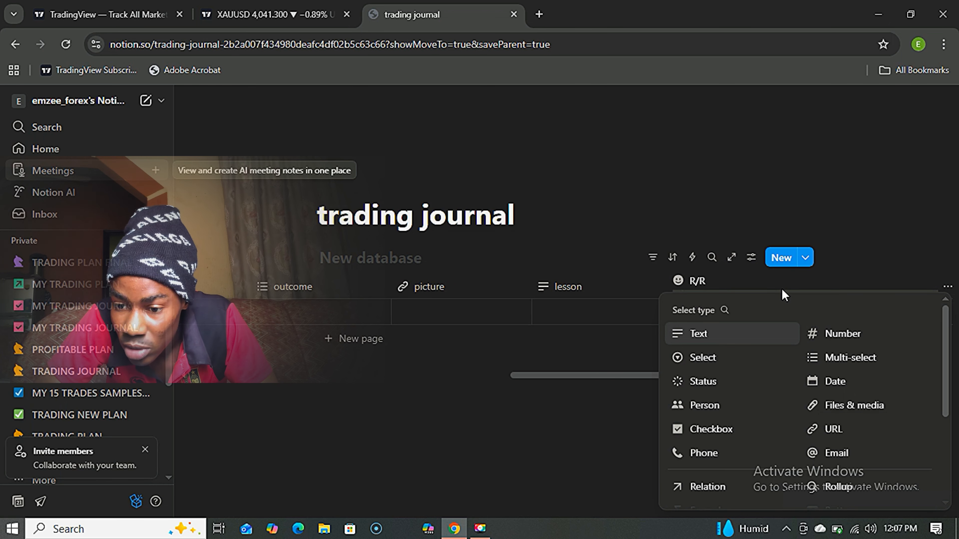
key("Return")
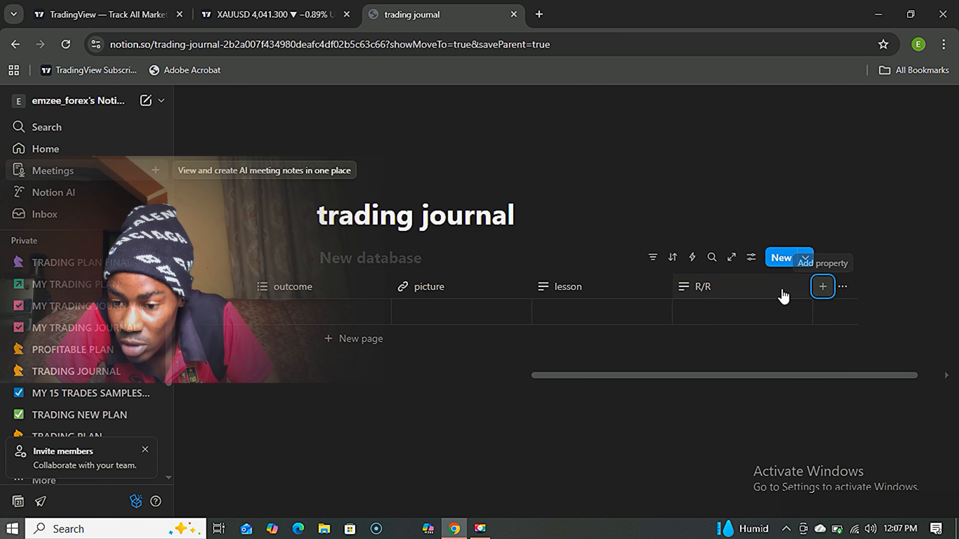
Start a new property from + Add property at the right end of the table header.
left_click(822, 287)
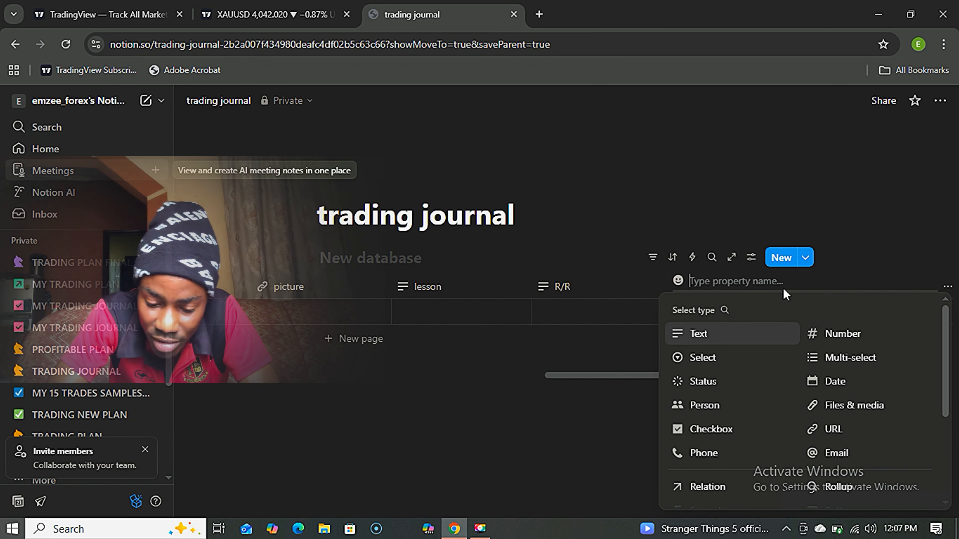
Name the property TREND, make it multi-select, and add options BULLISH, BEARISH and RANGING.
type("TREND")
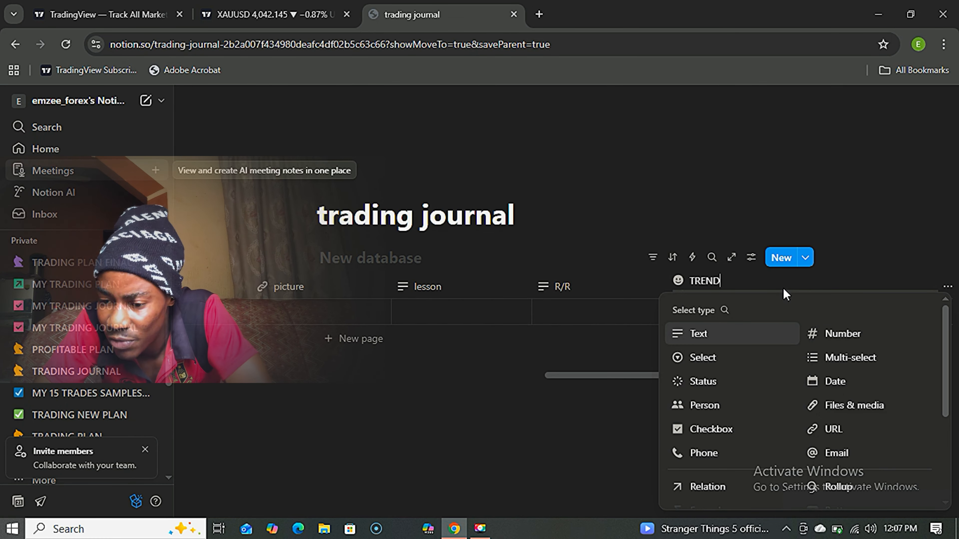
left_click(828, 357)
left_click(764, 300)
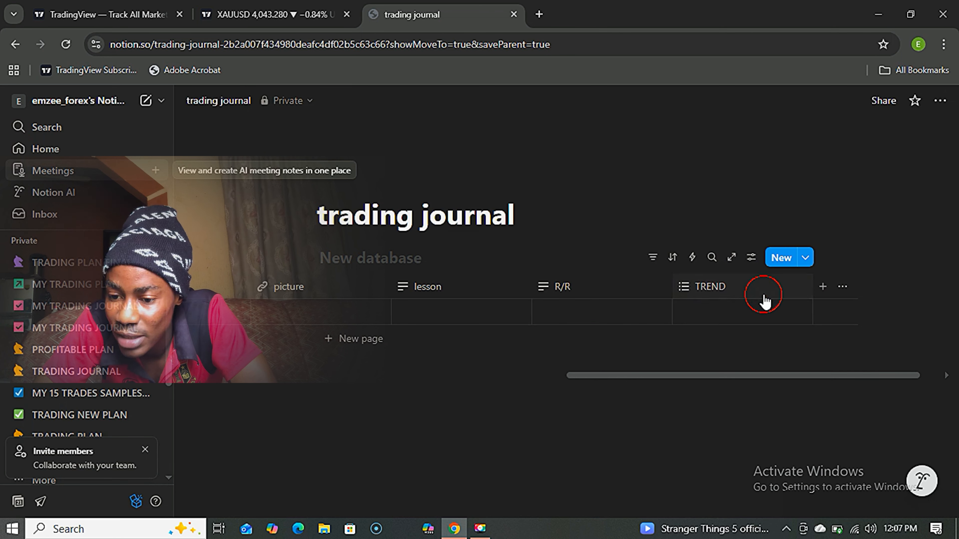
mouse_move(751, 250)
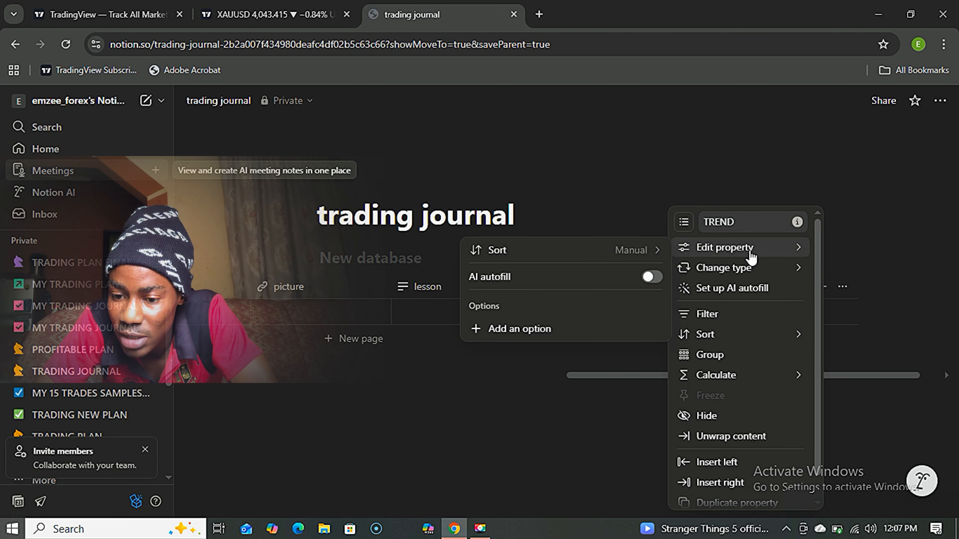
left_click(561, 328)
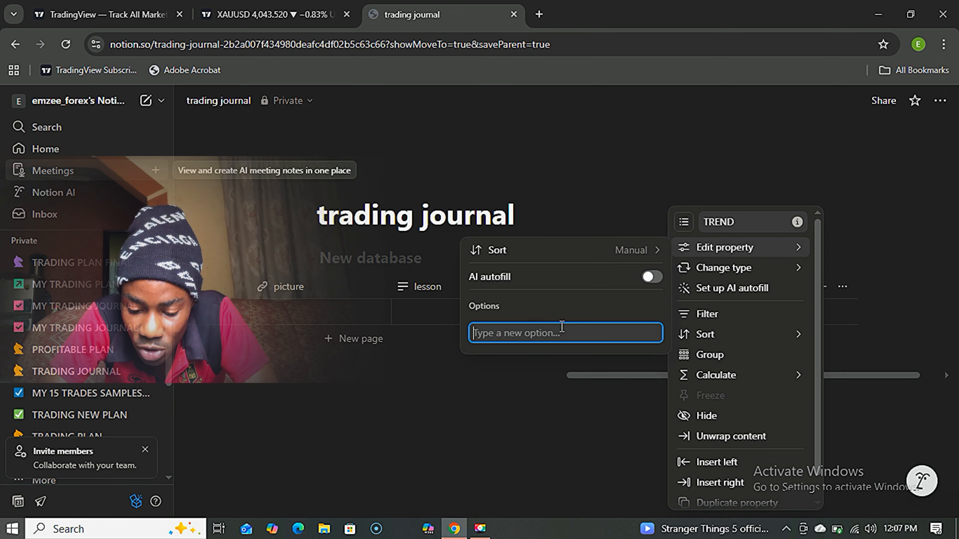
type("BULLISH")
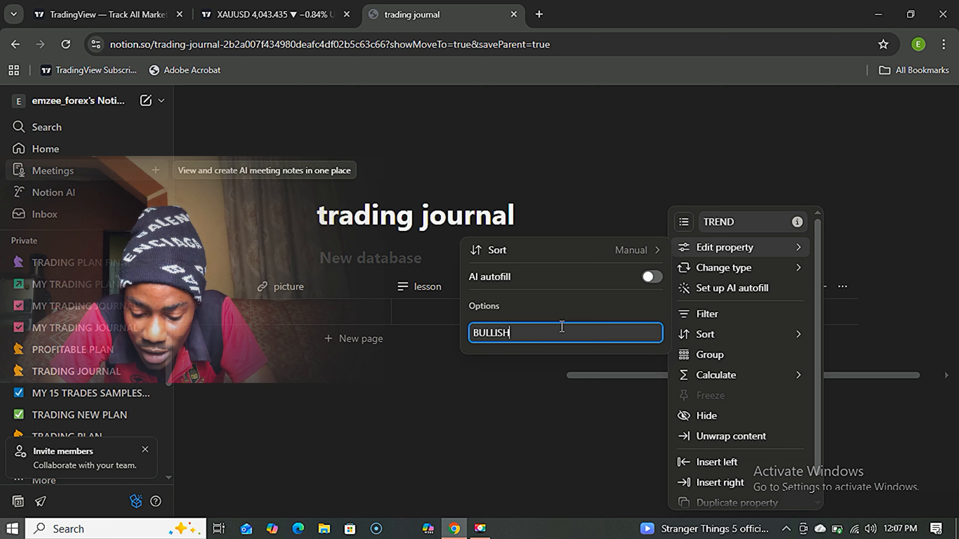
key("Return")
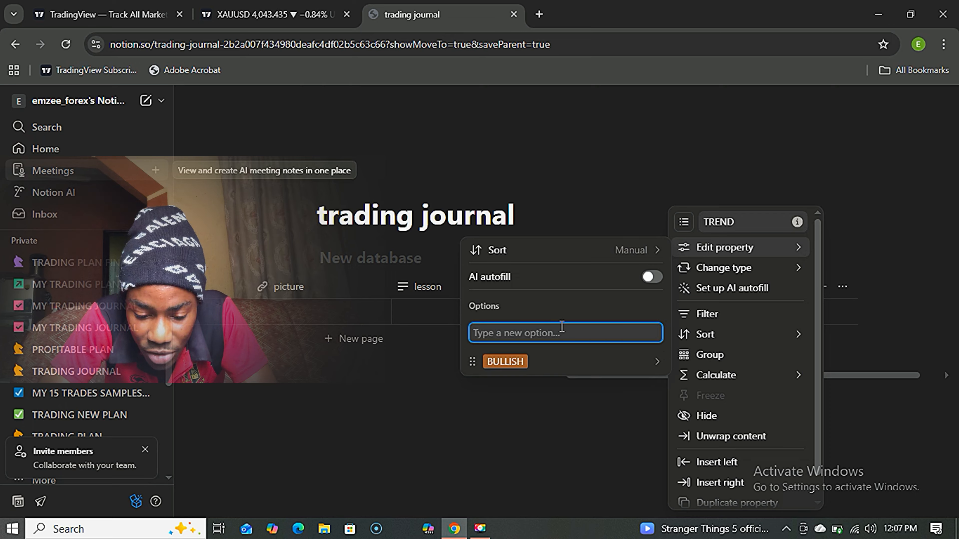
type("BEARISH")
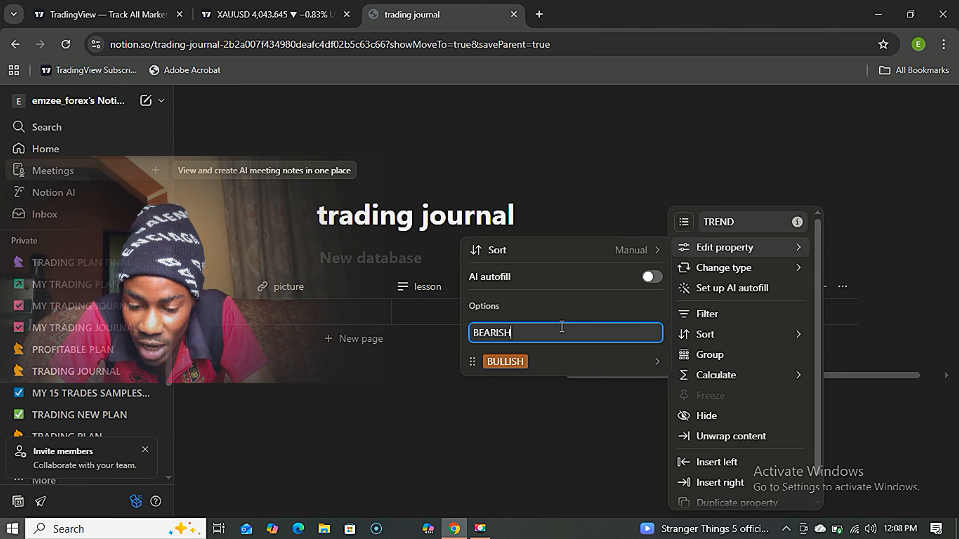
key("Return")
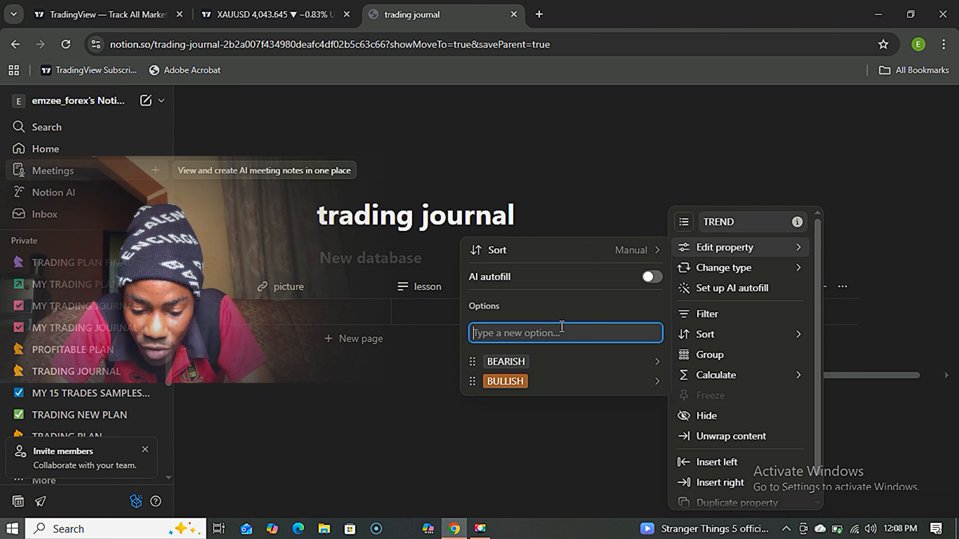
type("RAN")
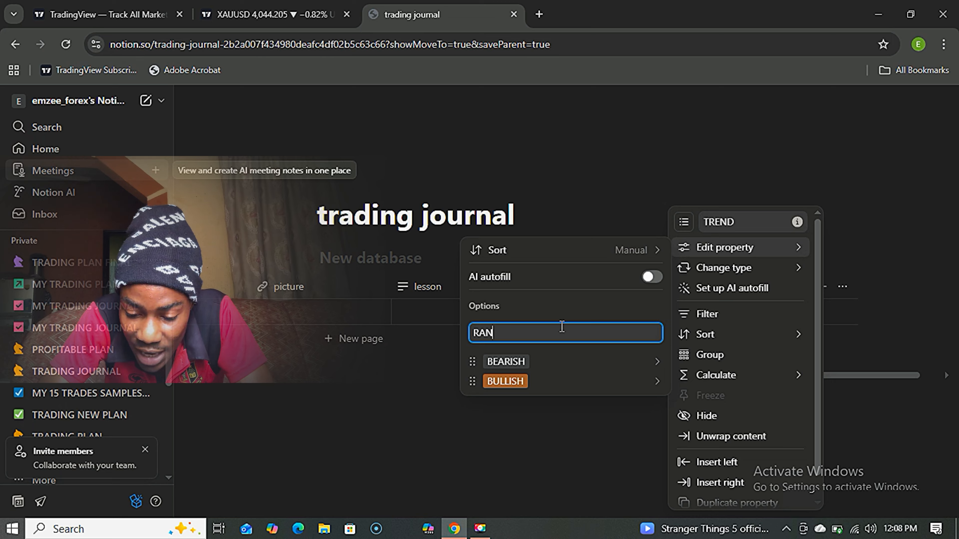
type("GING")
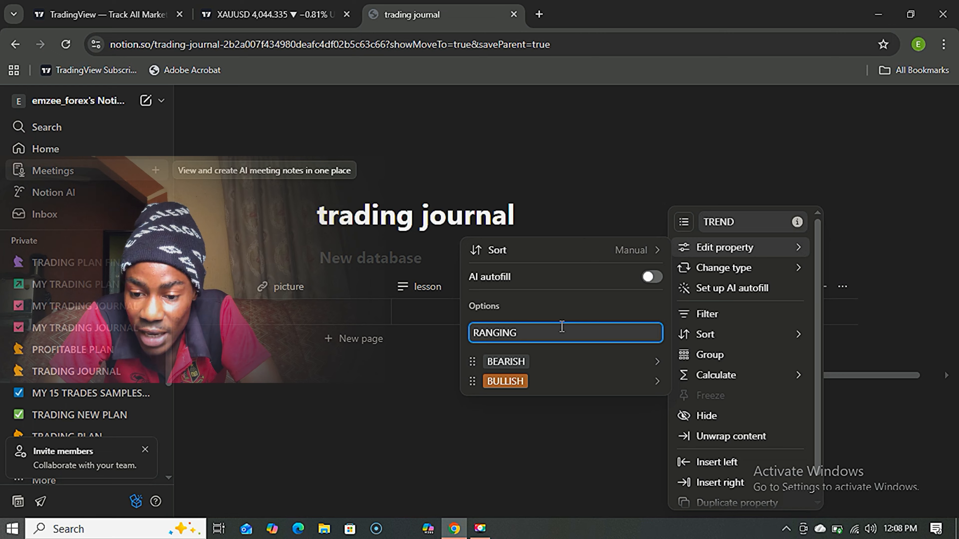
key("Return")
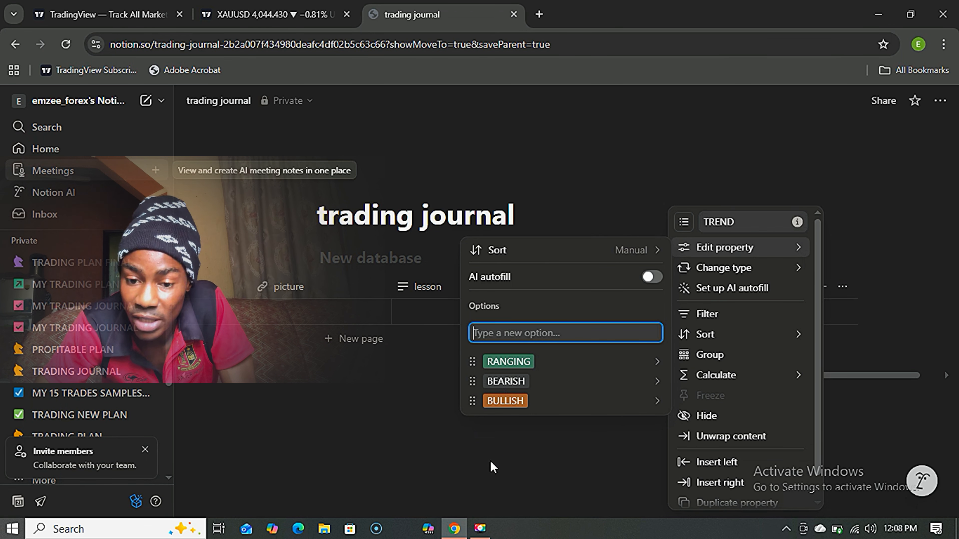
left_click(543, 458)
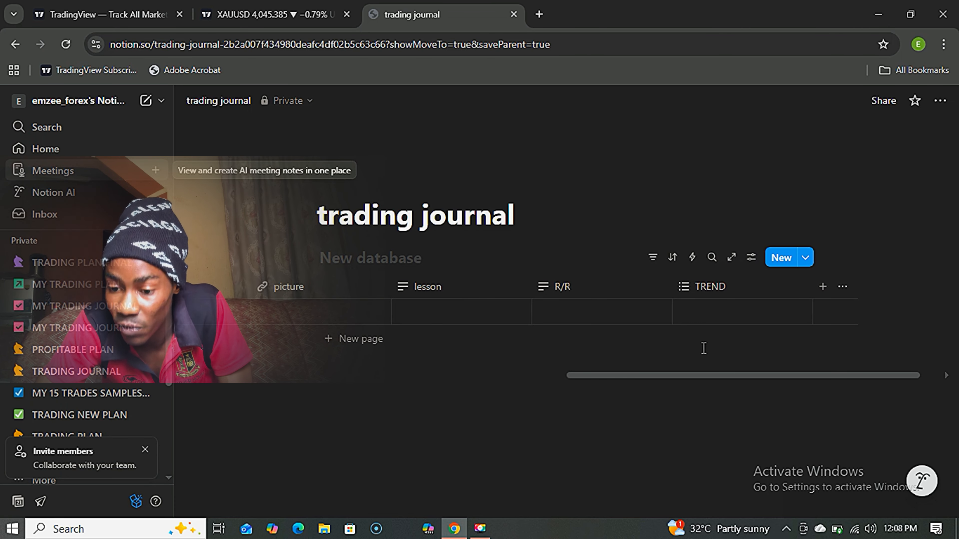
Change the pair property's type to Multi-select, correcting an accidental switch to URL.
left_click_drag(716, 374, 339, 376)
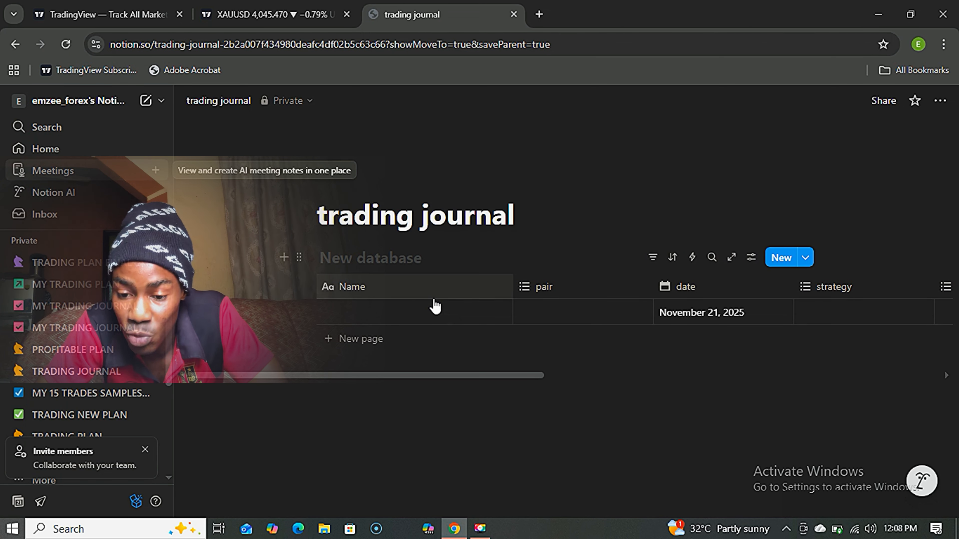
left_click(557, 297)
mouse_move(583, 250)
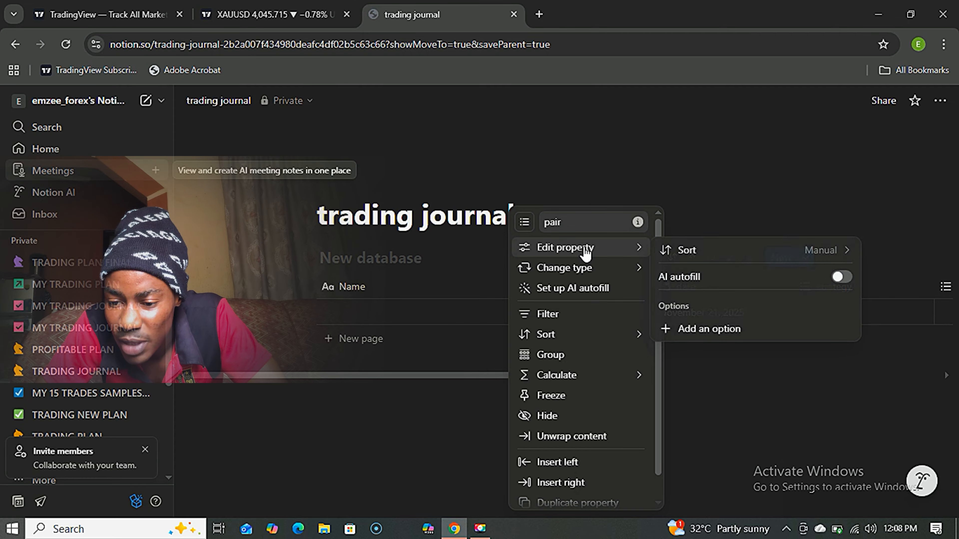
mouse_move(564, 268)
left_click(664, 312)
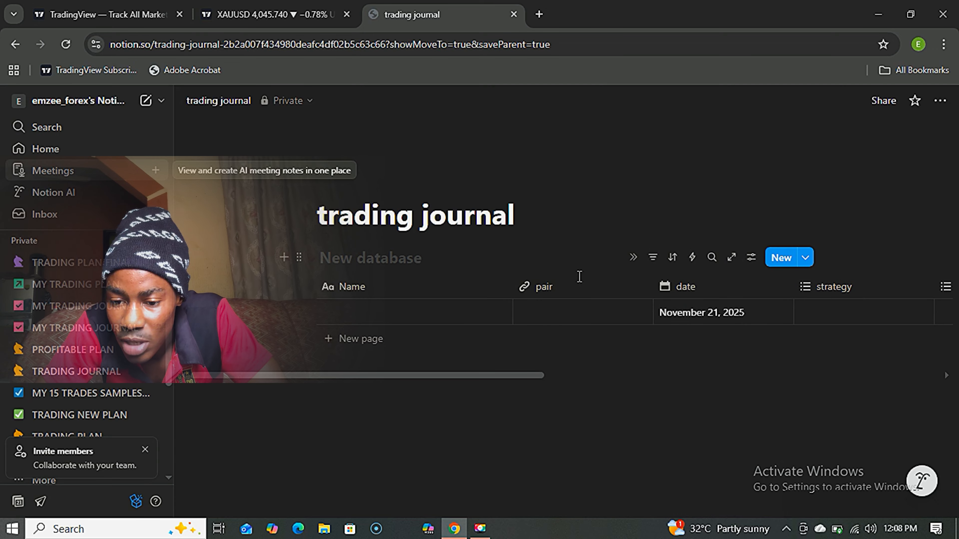
left_click(557, 296)
mouse_move(571, 267)
left_click(691, 189)
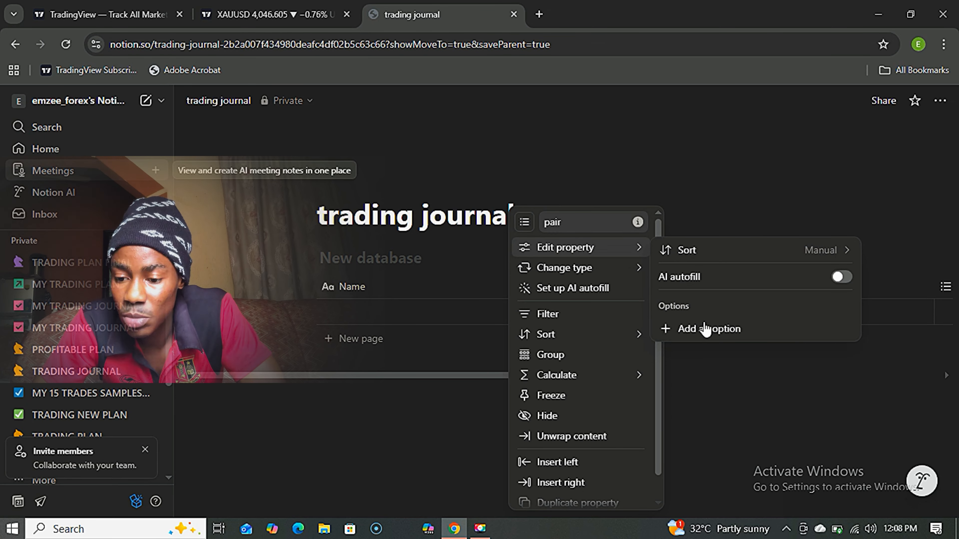
Add GBPUSD and EURUSD as options of the pair property.
left_click(705, 330)
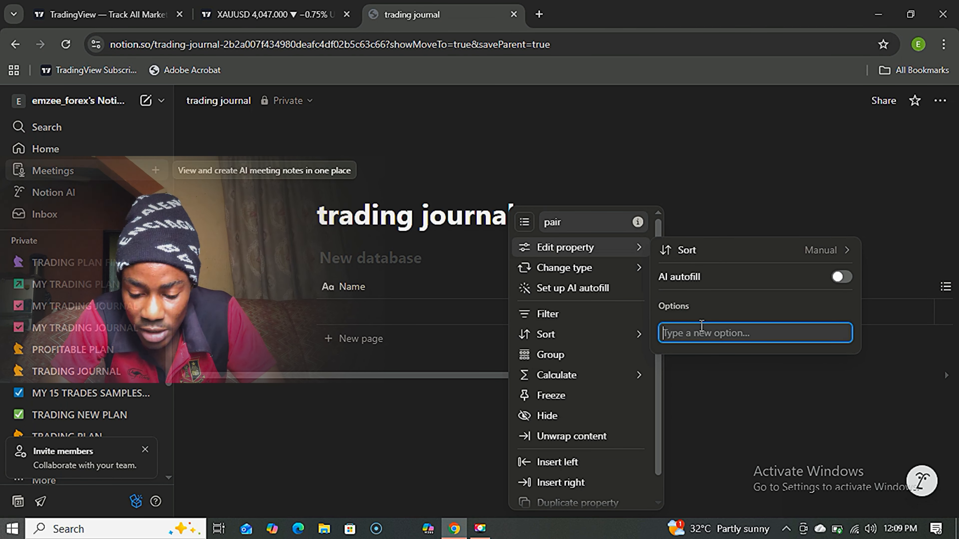
type("GBP")
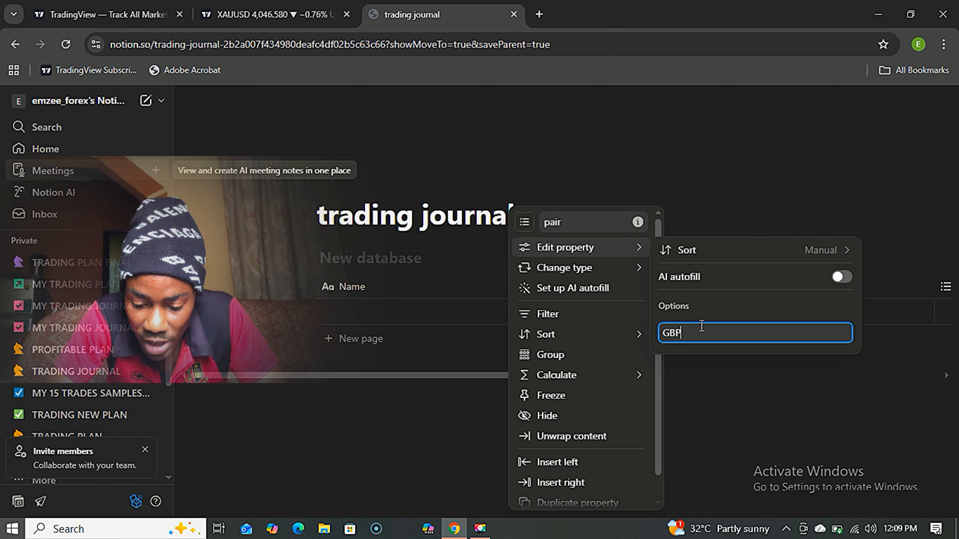
type("USD")
key("Return")
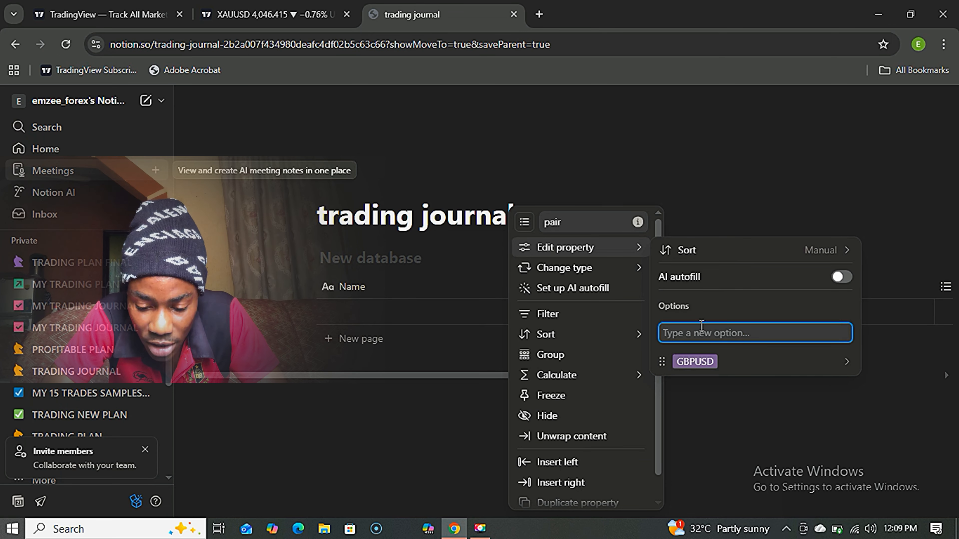
type("EUR")
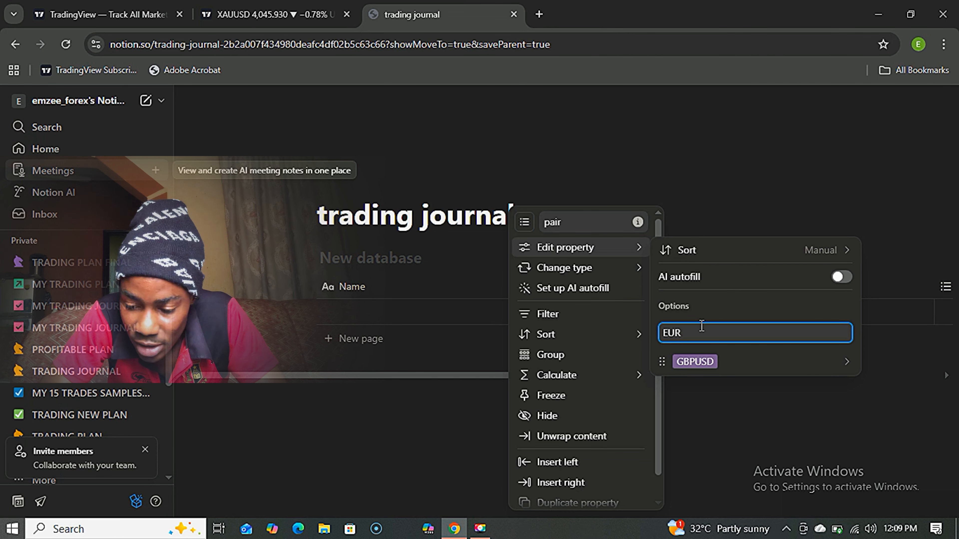
type("USD")
key("Return")
left_click(691, 478)
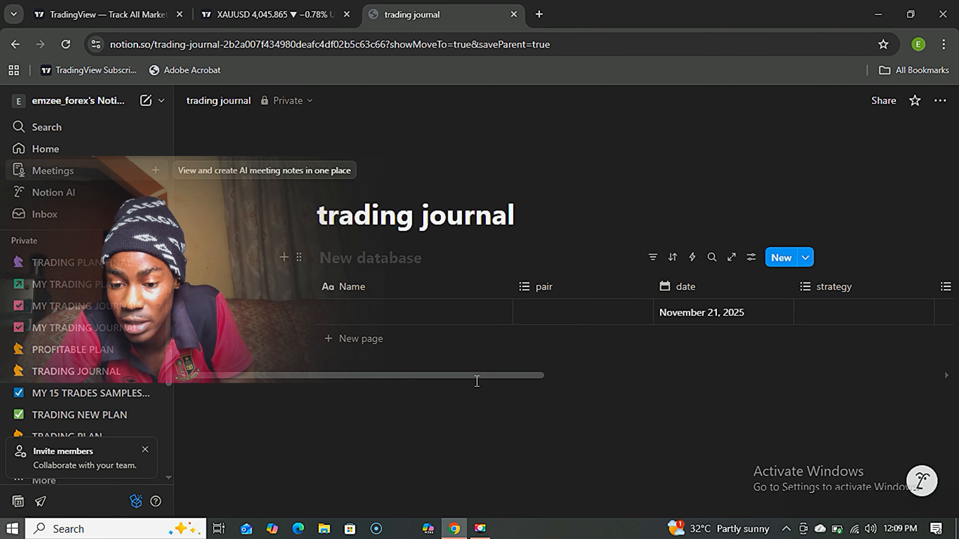
Set the first trade's pair to GBPUSD and its strategy to liquidity.
left_click_drag(475, 375, 517, 376)
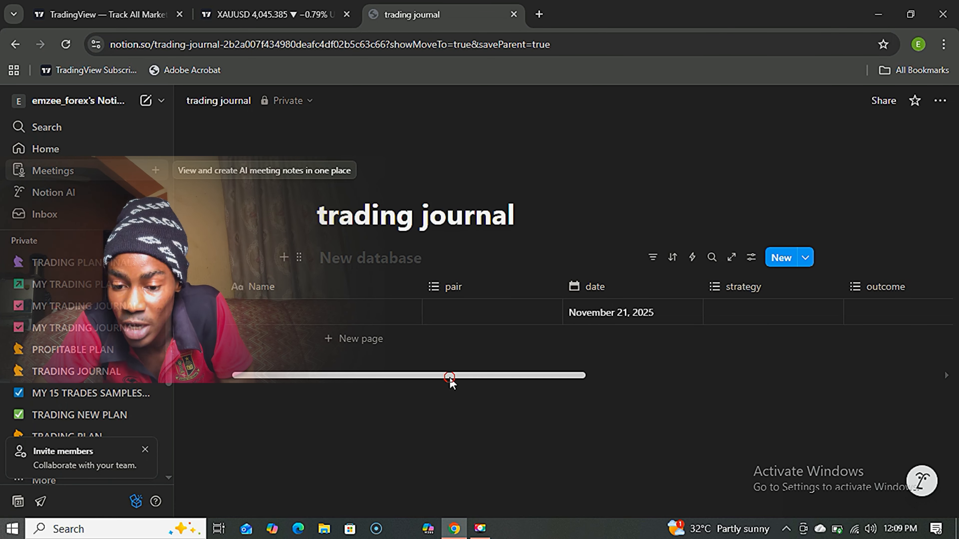
mouse_move(449, 377)
left_mouse_down()
mouse_move(473, 378)
mouse_move(454, 375)
left_mouse_up()
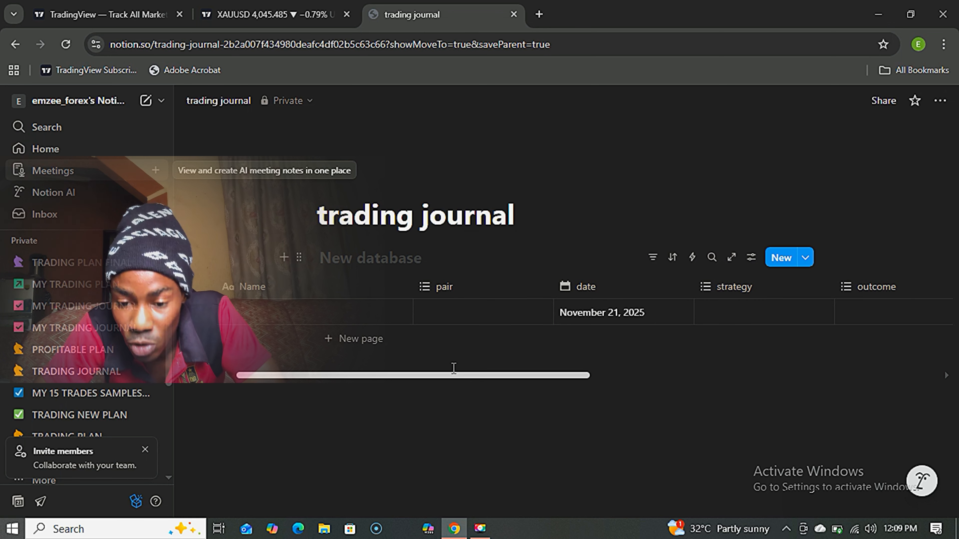
left_click(461, 324)
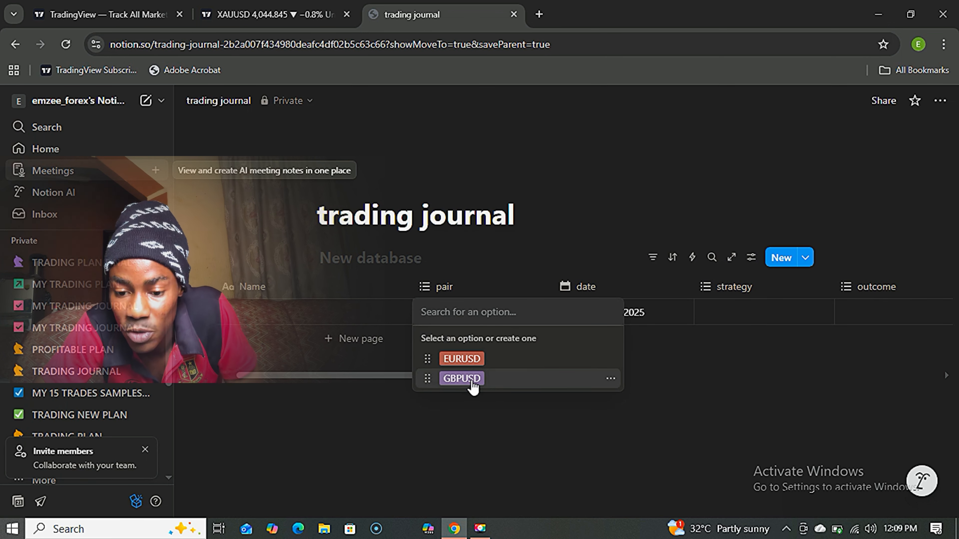
left_click(464, 378)
left_click(394, 418)
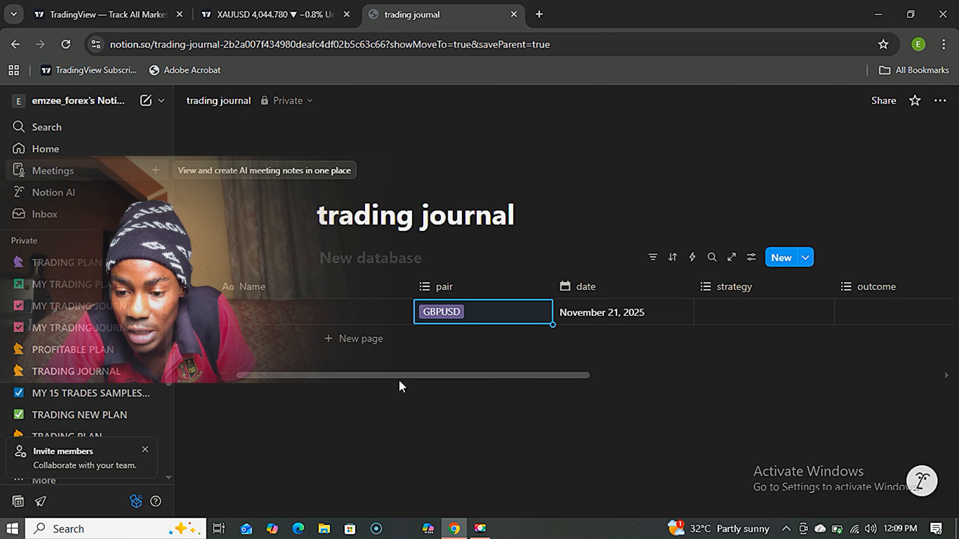
left_click_drag(399, 379, 485, 377)
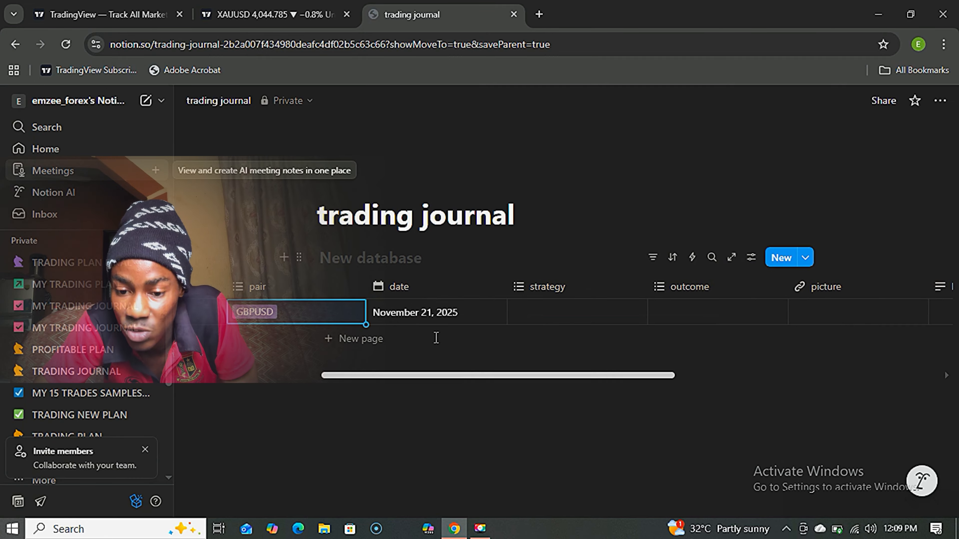
left_click(561, 322)
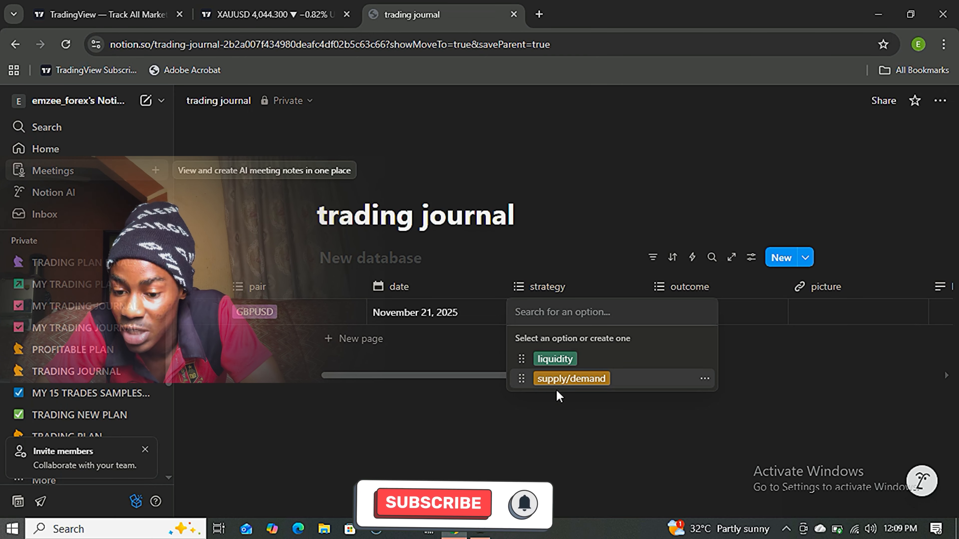
left_click(557, 360)
key("Escape")
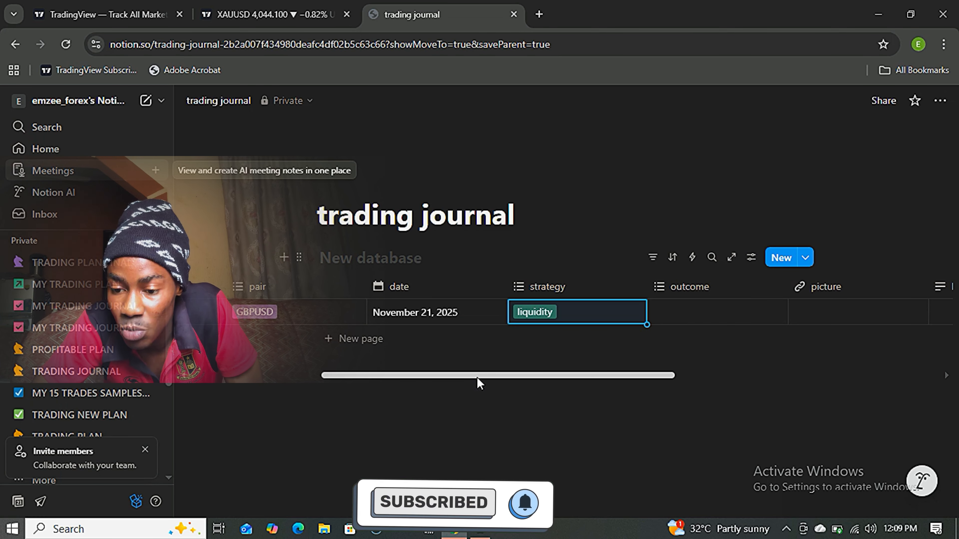
Mark the first trade's outcome as win, leaving its picture field empty.
left_click_drag(476, 377, 550, 371)
left_click(546, 326)
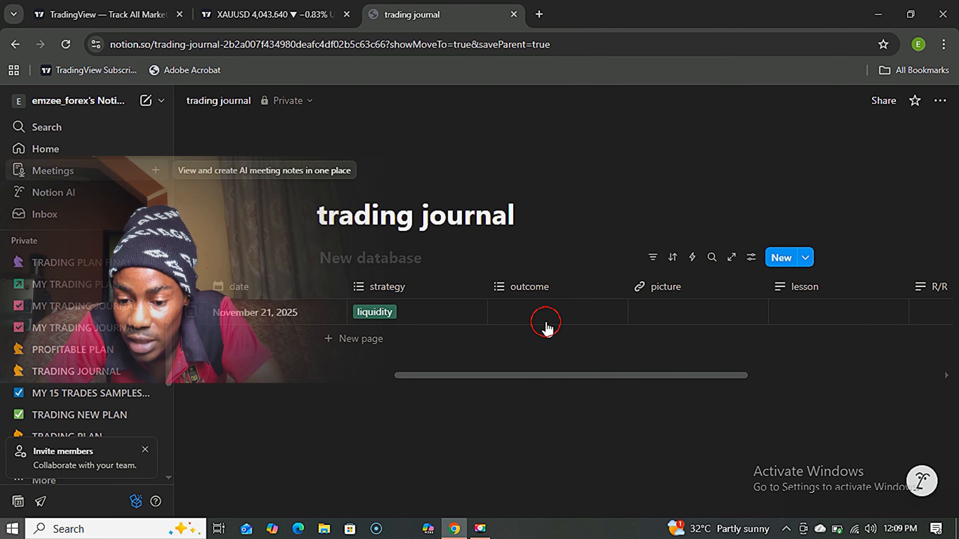
left_click(525, 378)
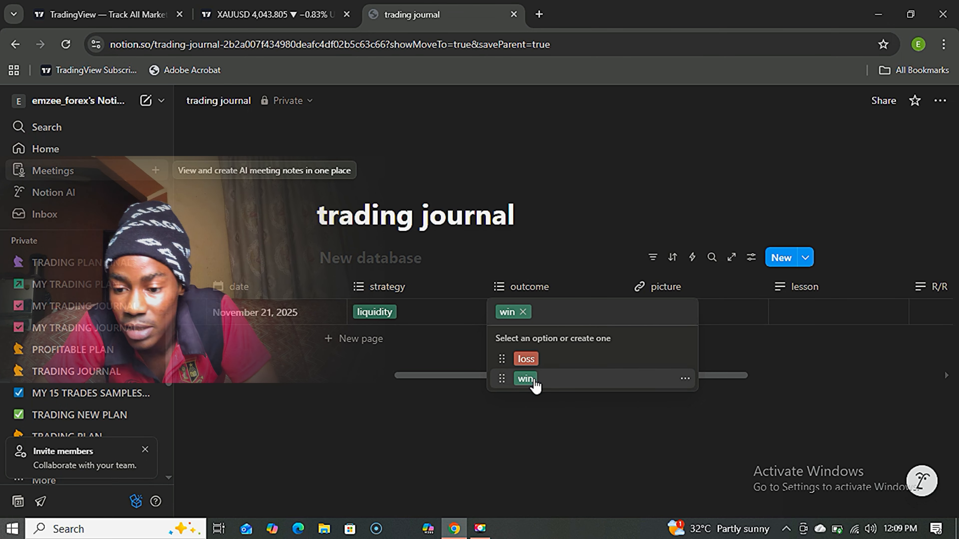
left_click(438, 423)
left_click_drag(588, 375, 657, 374)
left_click(540, 312)
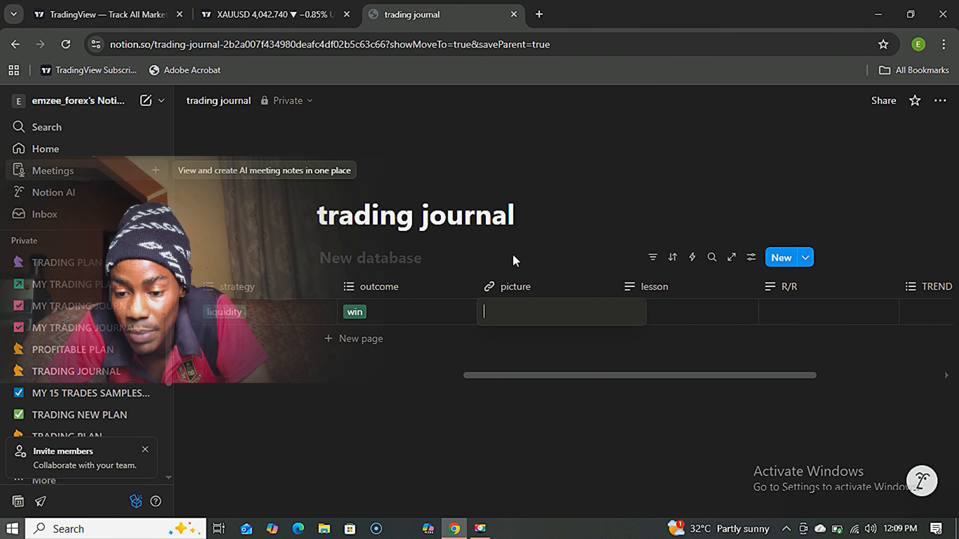
left_click(550, 375)
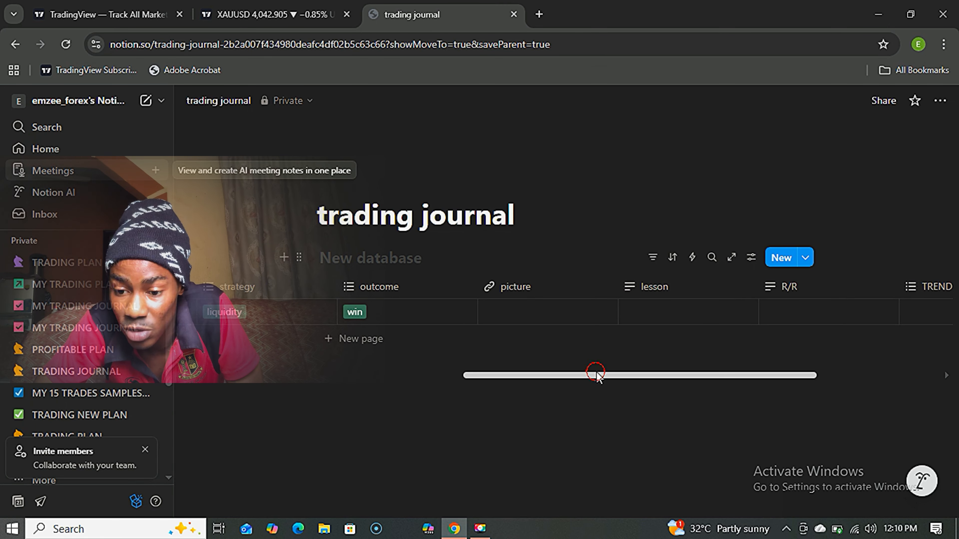
Enter the first trade's lesson 'IT WAS SETUP' and R/R value 1:3.
left_click_drag(597, 375, 667, 382)
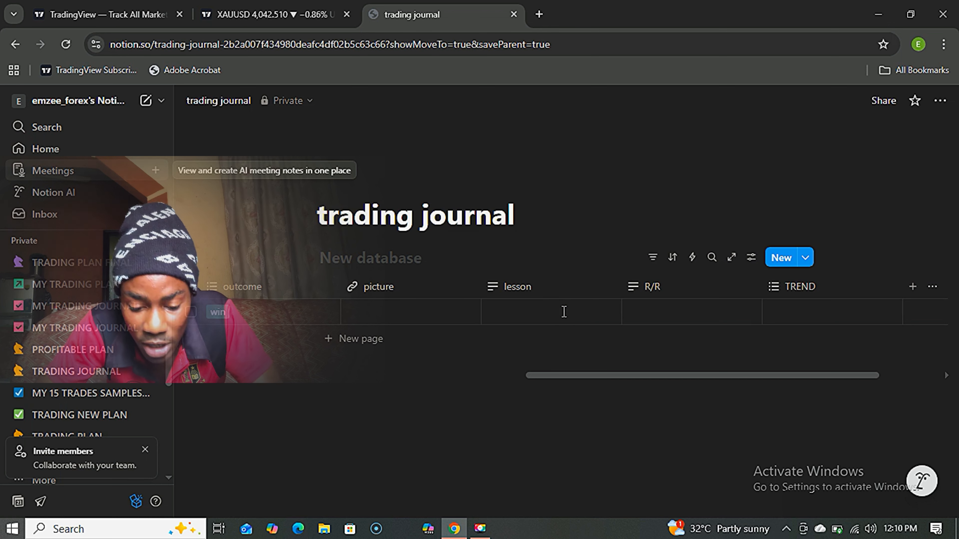
left_click(564, 311)
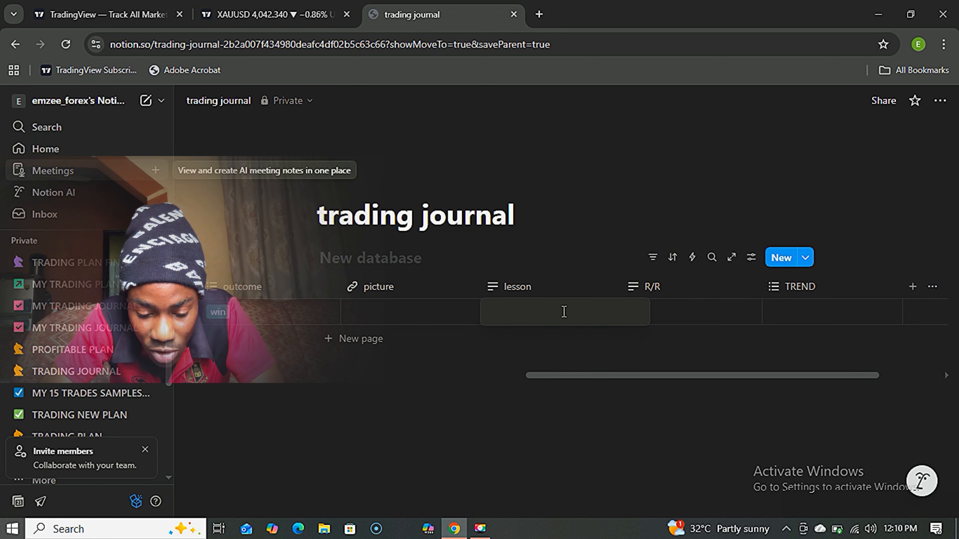
type("IT")
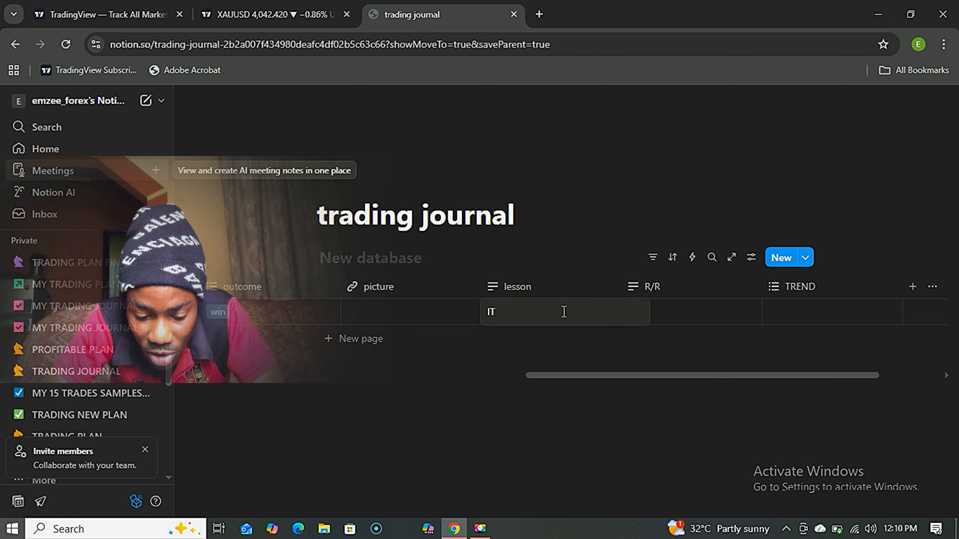
type(" WAS SETUP")
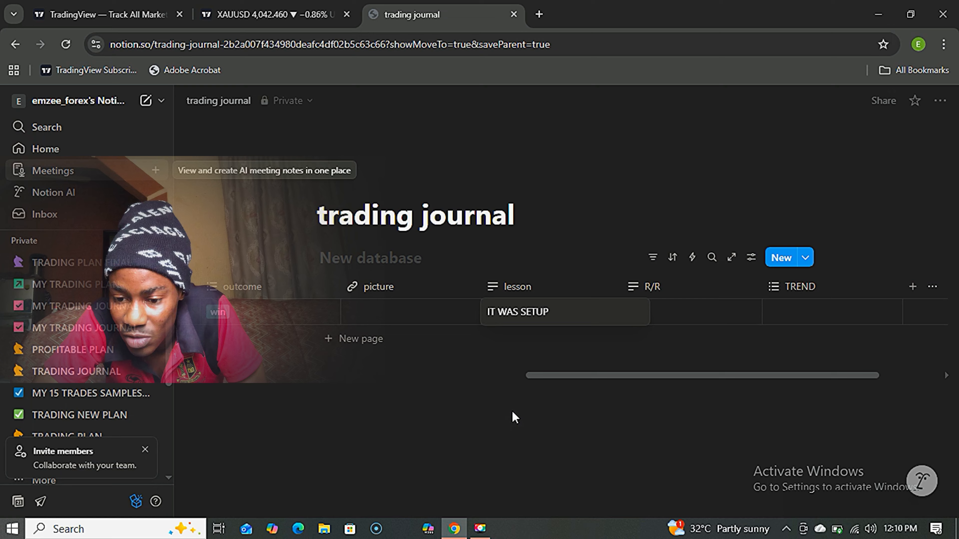
key("Escape")
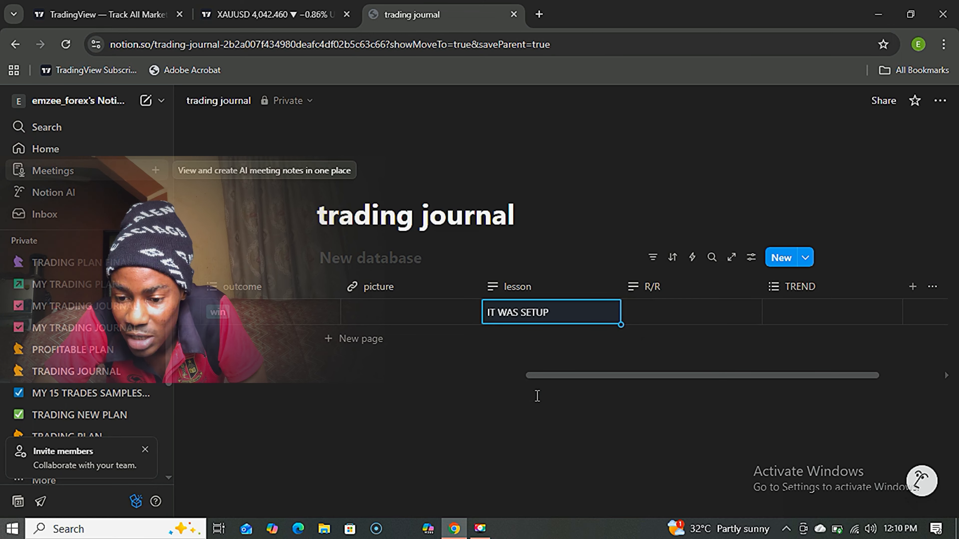
left_click_drag(587, 375, 637, 375)
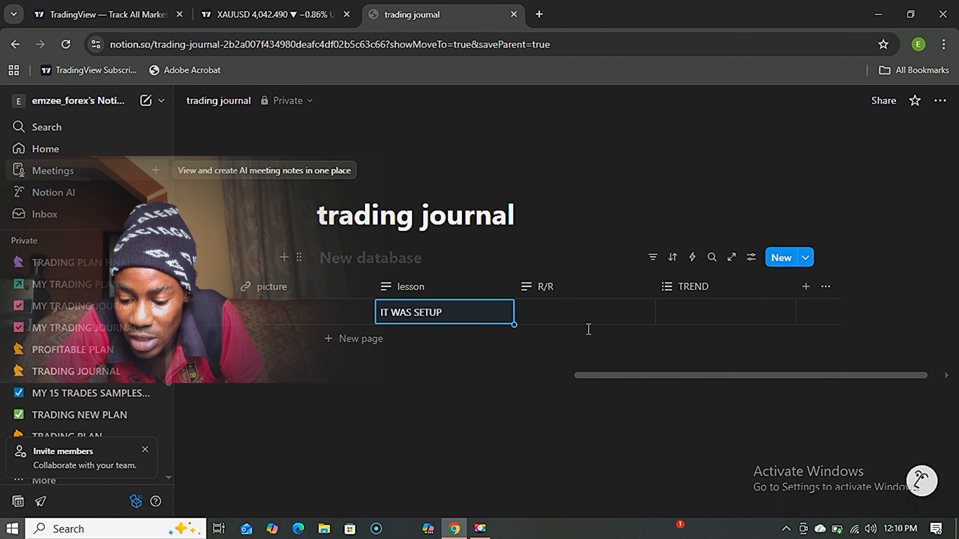
left_click(570, 308)
type("1")
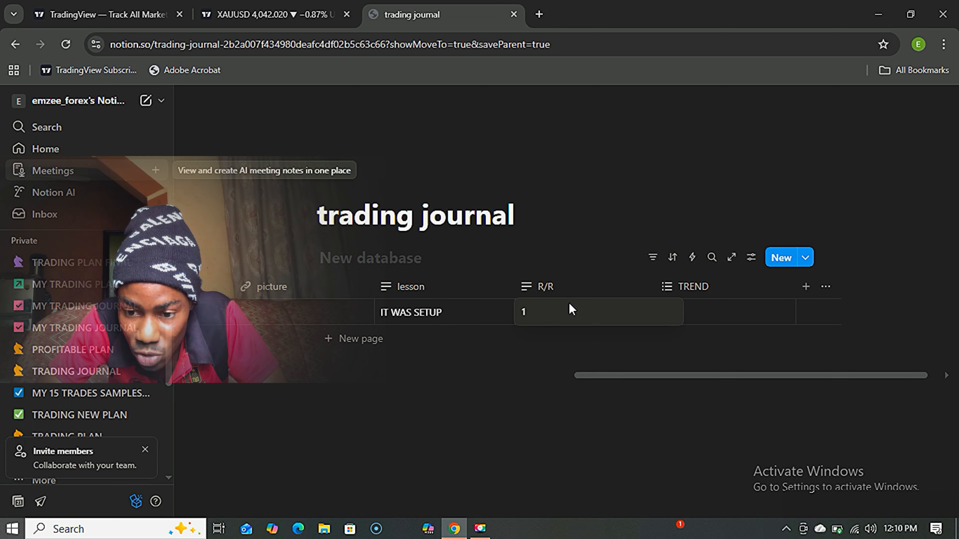
type(":3")
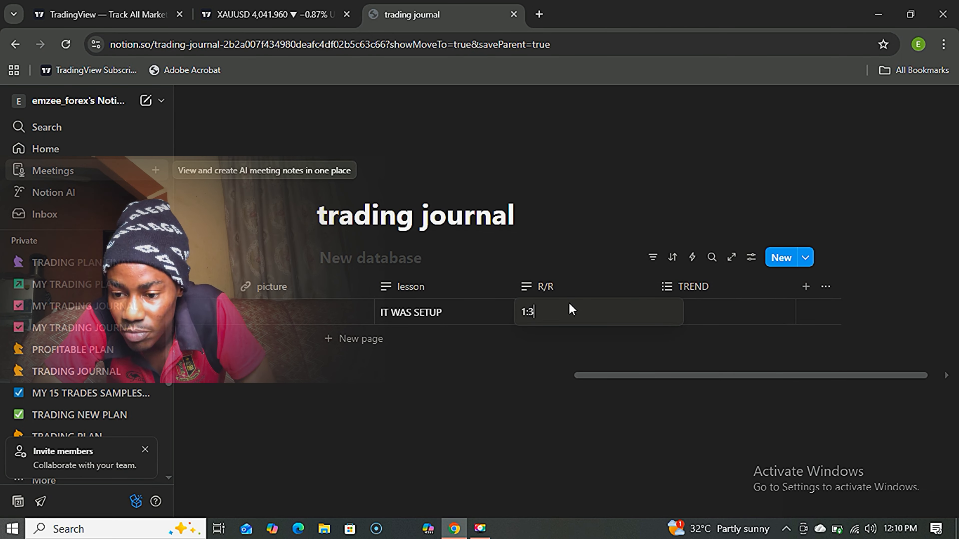
key("Escape")
Tag the first trade's TREND as BULLISH.
left_click(686, 319)
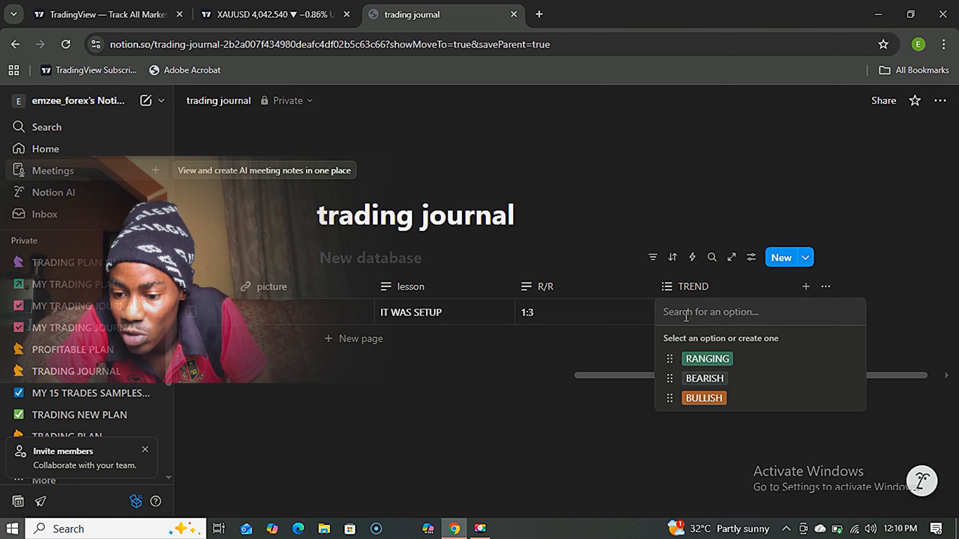
left_click(704, 398)
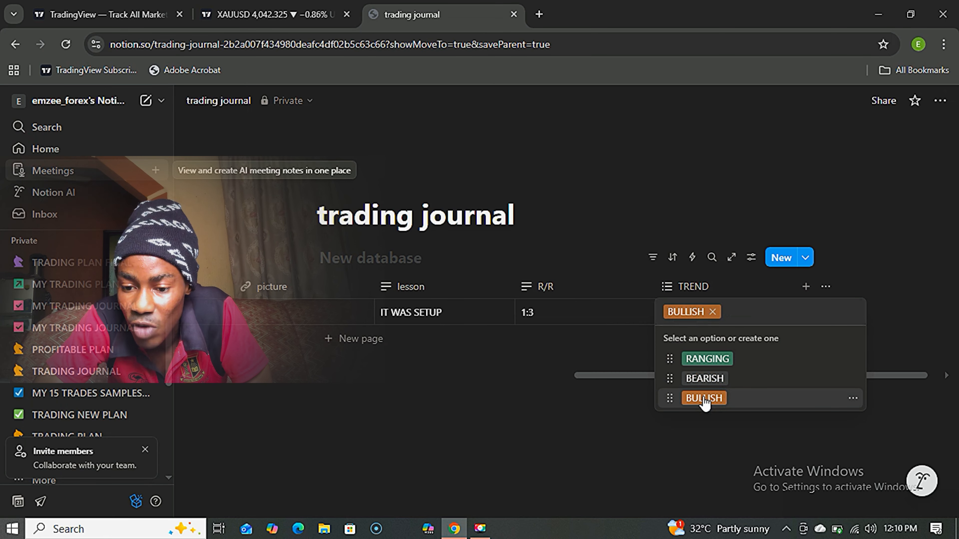
left_click(612, 404)
left_click_drag(627, 376, 232, 396)
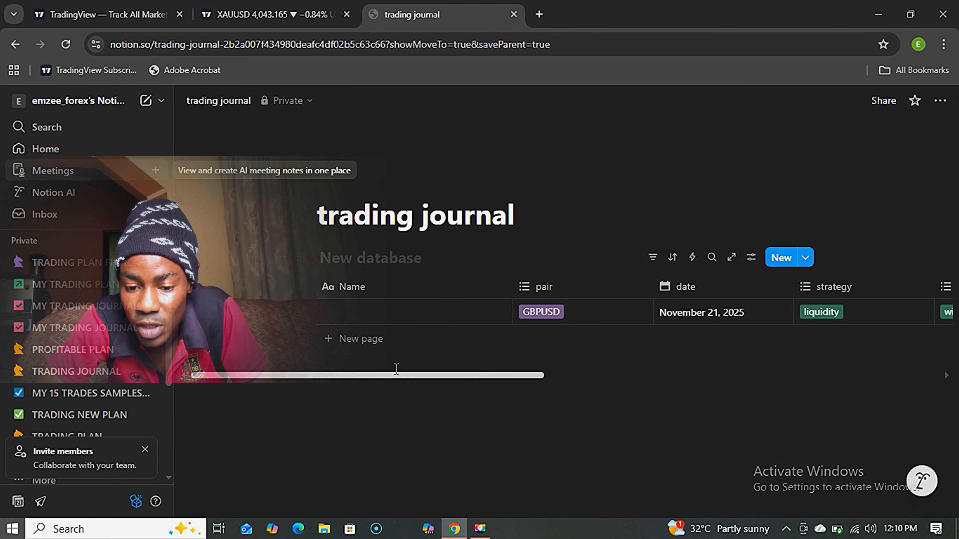
Add a second trade row with pair EURUSD.
left_click(331, 339)
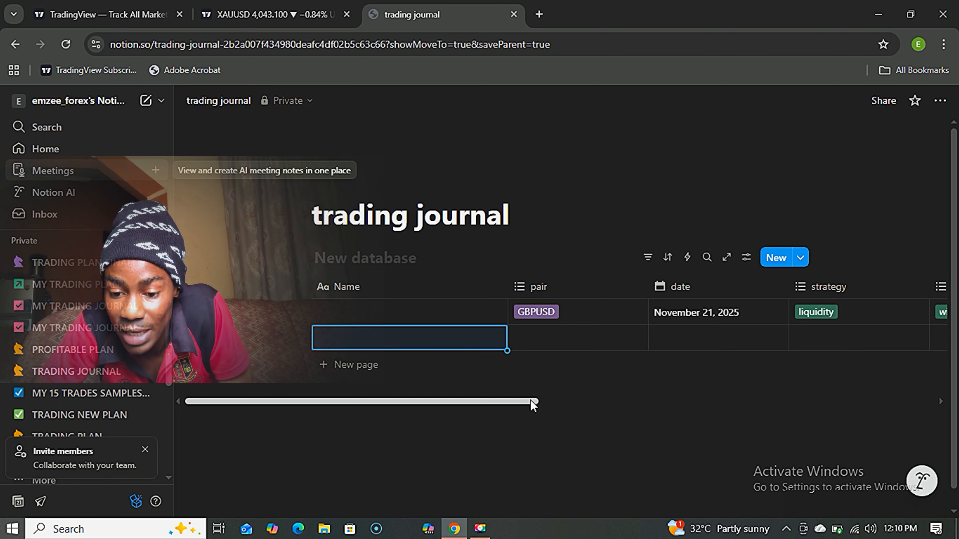
left_click_drag(523, 400, 551, 401)
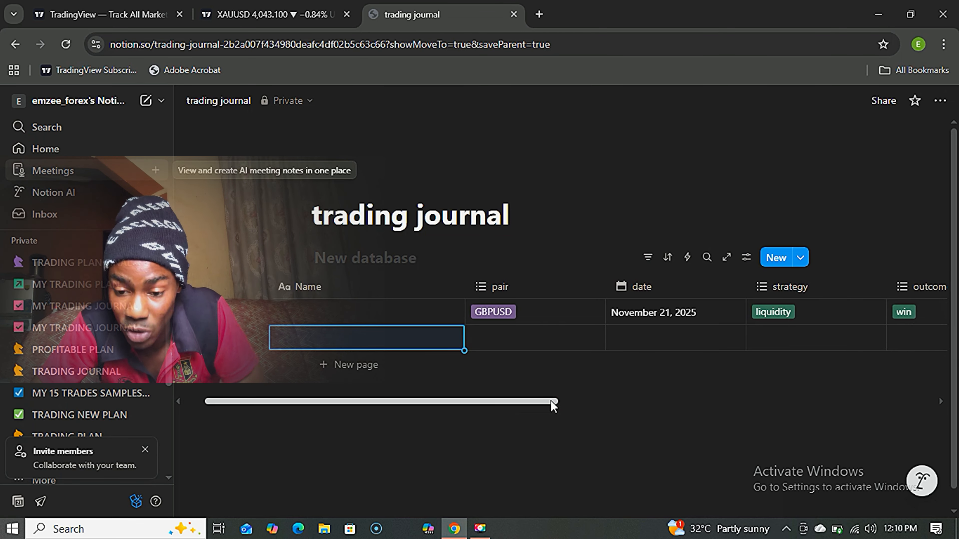
left_click(529, 341)
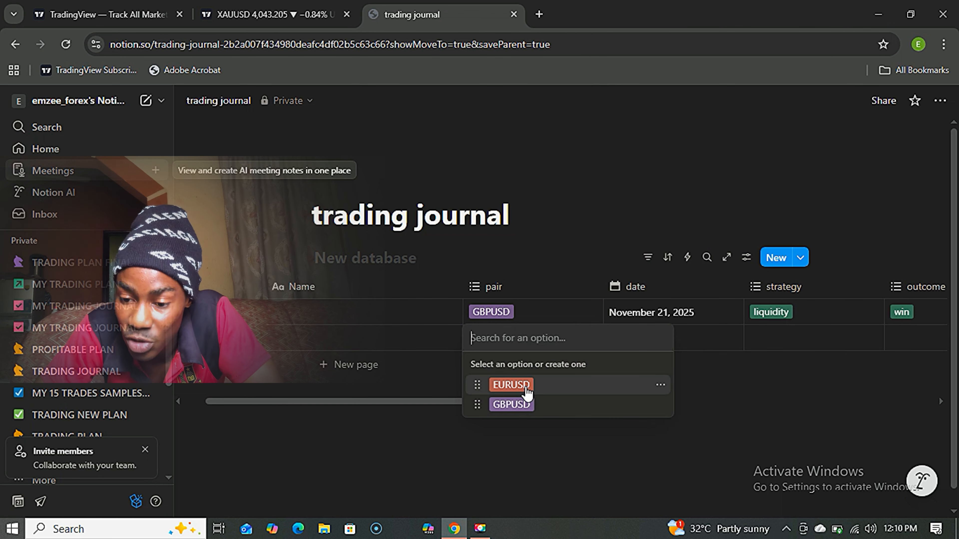
left_click(517, 385)
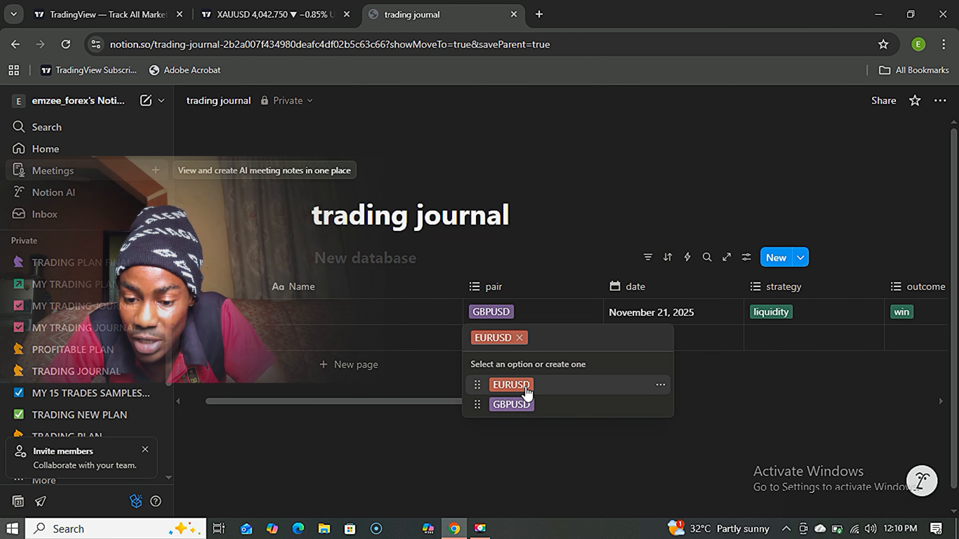
left_click(453, 400)
Set the second trade's date to November 22 and strategy to supply/demand.
left_click_drag(454, 401, 514, 407)
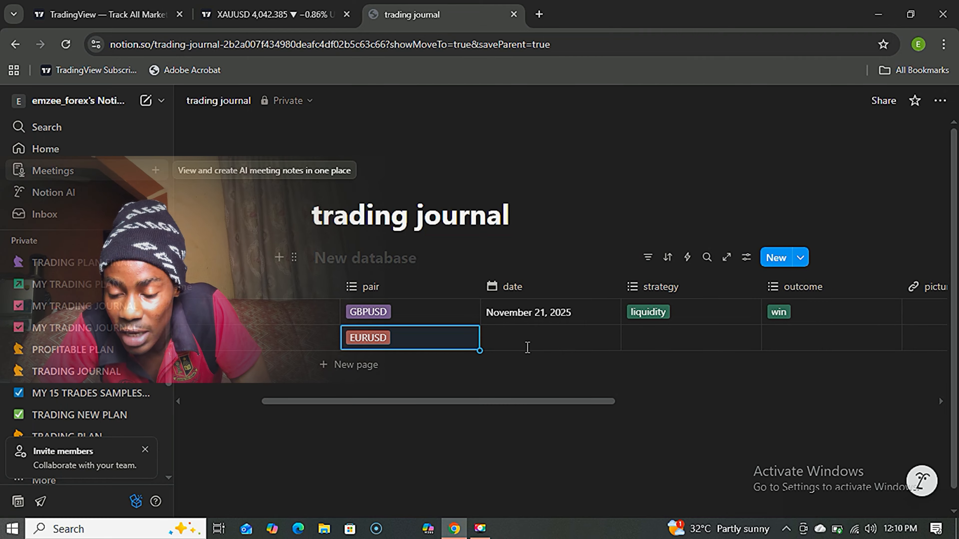
left_click(527, 342)
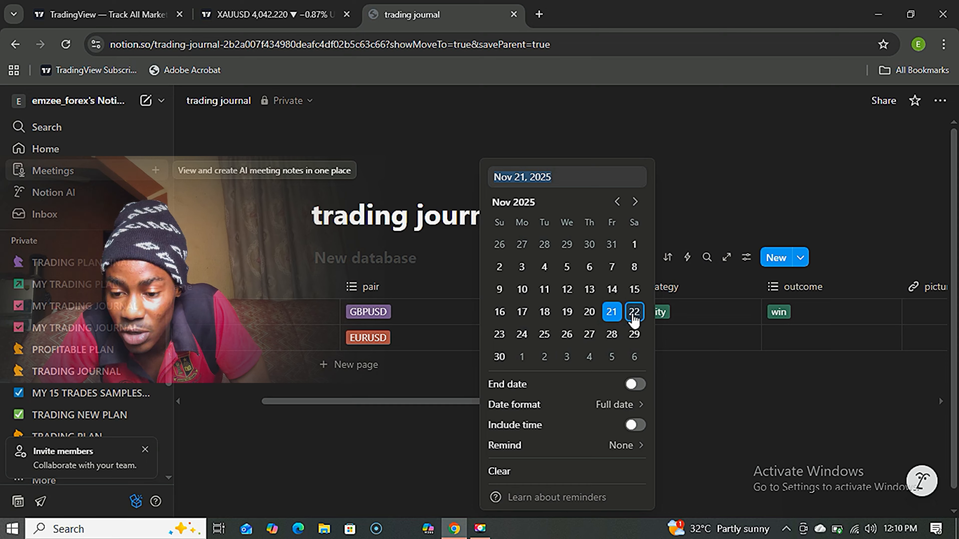
left_click(634, 311)
left_click(455, 406)
left_click_drag(455, 404, 513, 406)
left_click(520, 349)
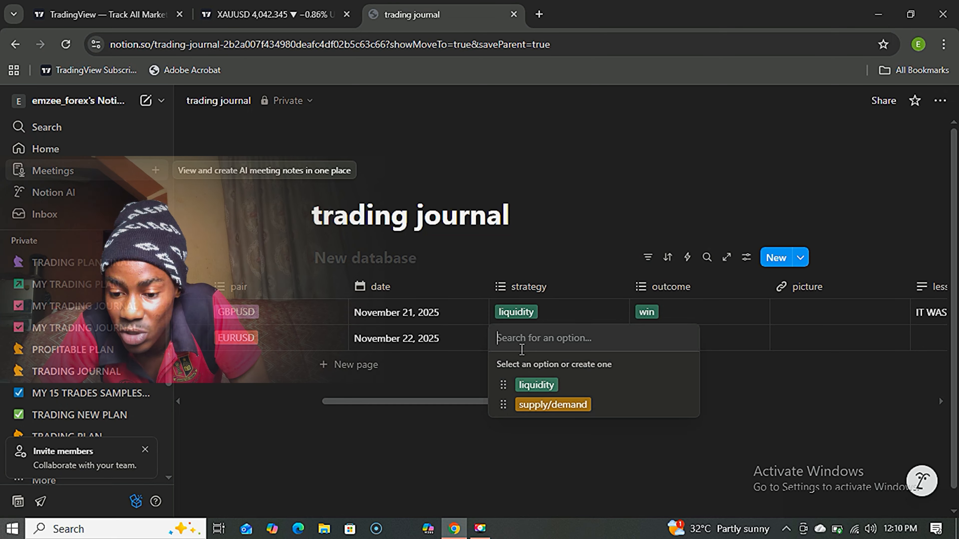
left_click(548, 405)
left_click(477, 425)
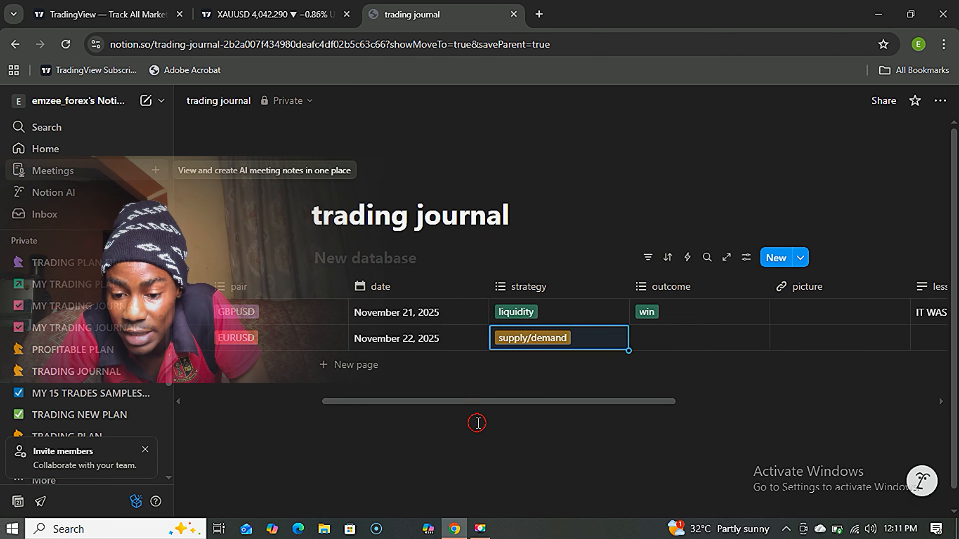
Mark the second trade's outcome as loss and its TREND as BEARISH.
left_click_drag(490, 397, 568, 401)
left_click(531, 337)
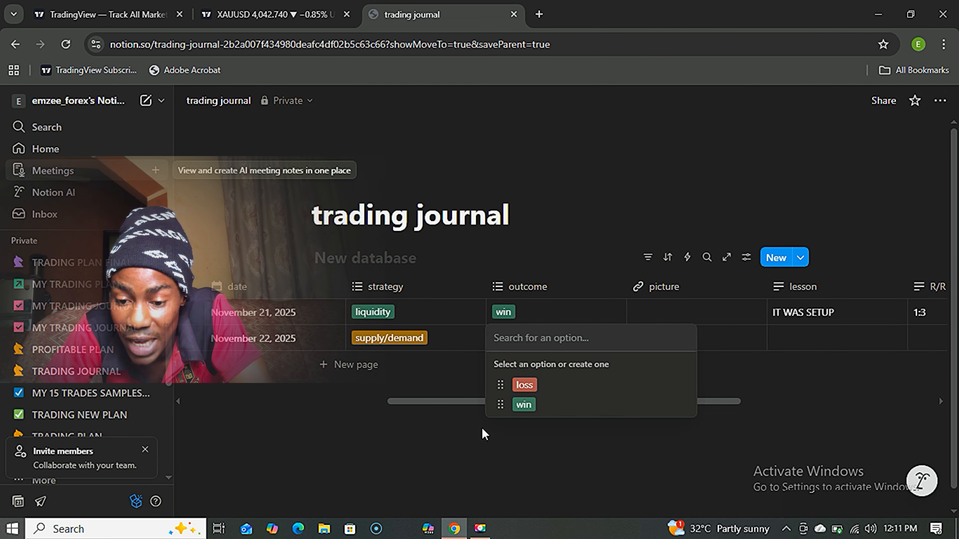
left_click(528, 389)
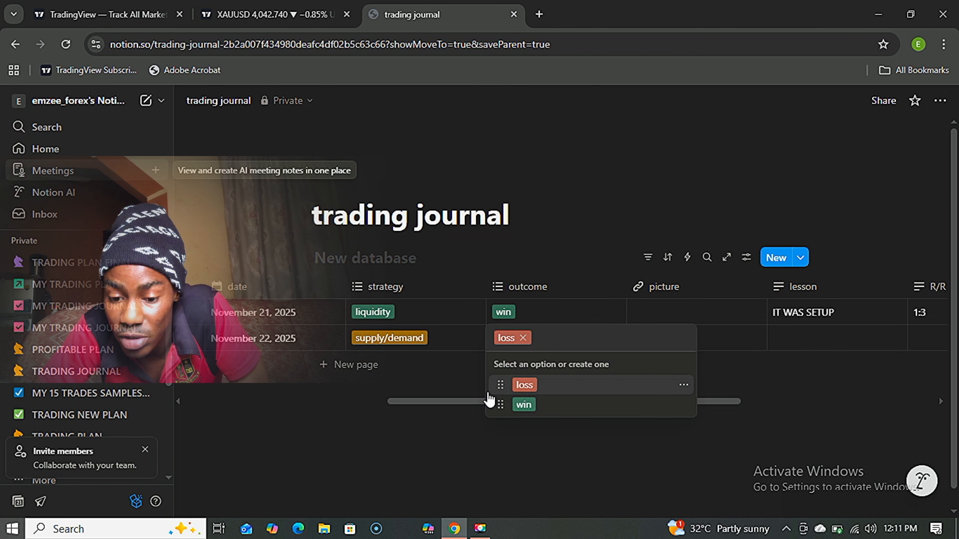
left_click(455, 403)
left_click_drag(455, 402, 547, 403)
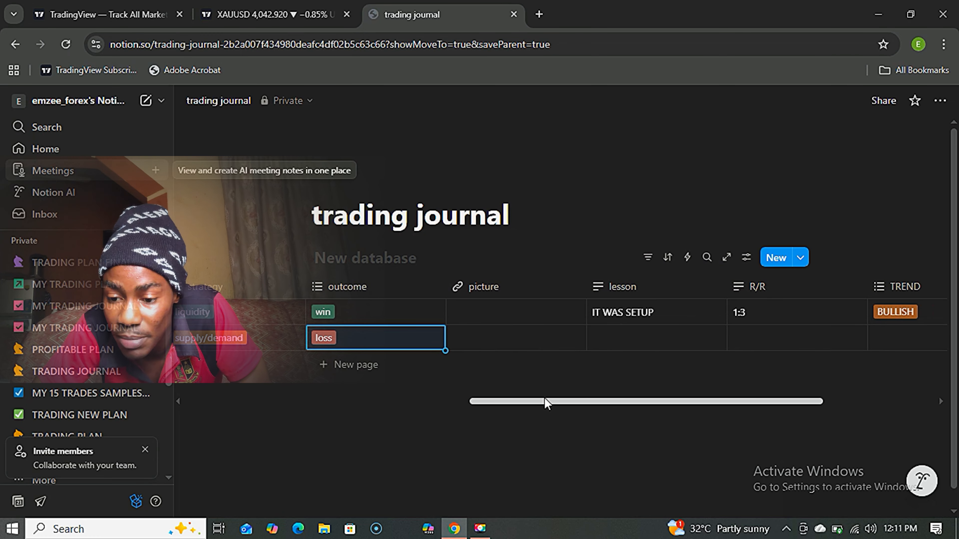
left_click_drag(610, 403, 710, 406)
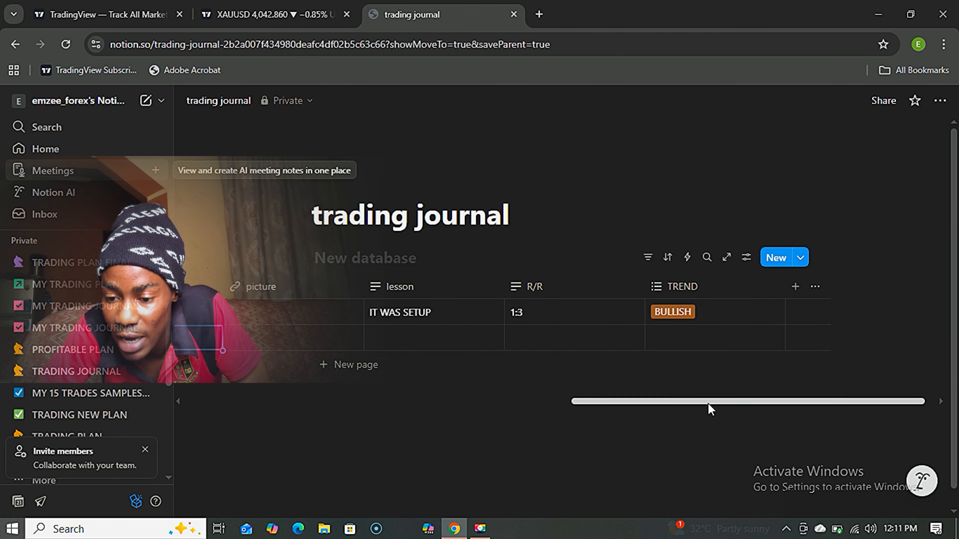
left_click(693, 338)
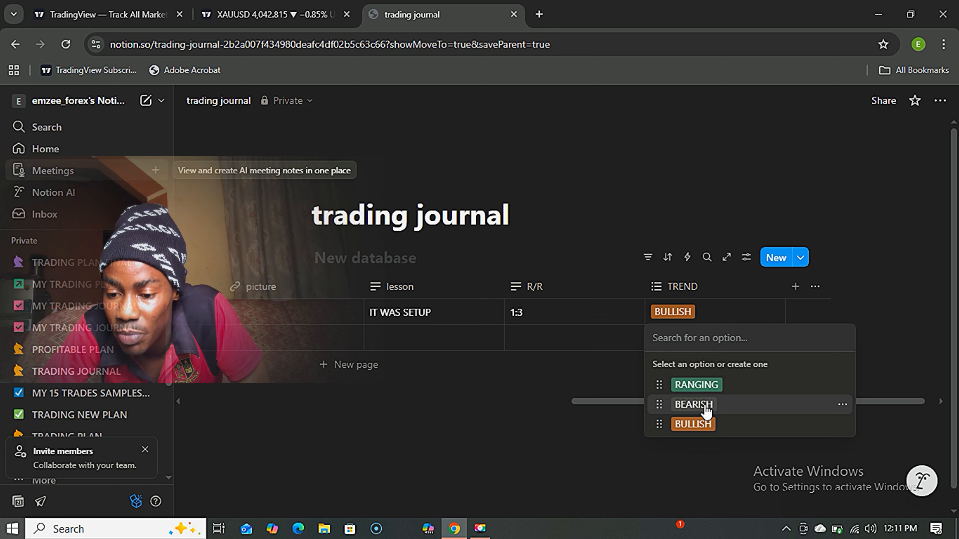
left_click(694, 404)
left_click(623, 400)
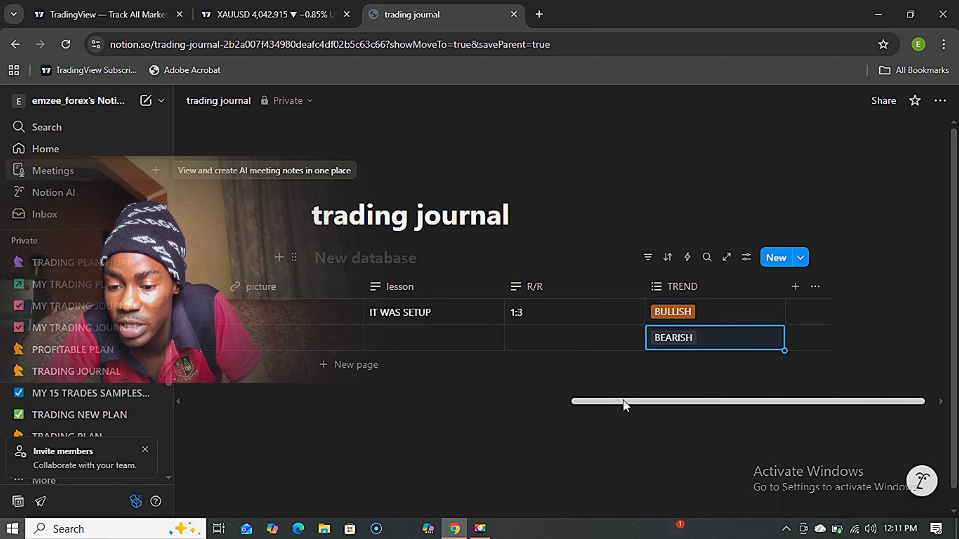
left_click_drag(623, 401, 246, 417)
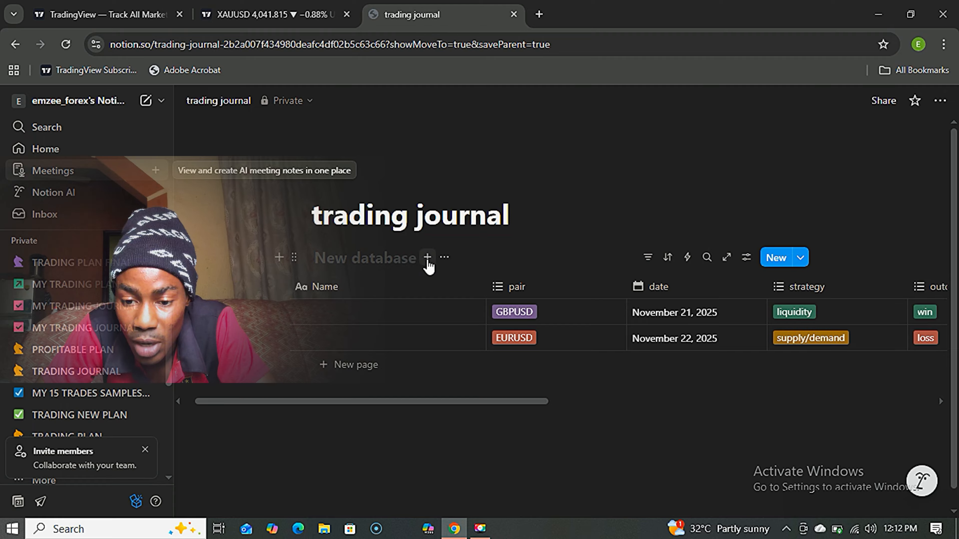
Create a Calendar view beside the Table view, then return to the table showing both trades.
left_click(427, 258)
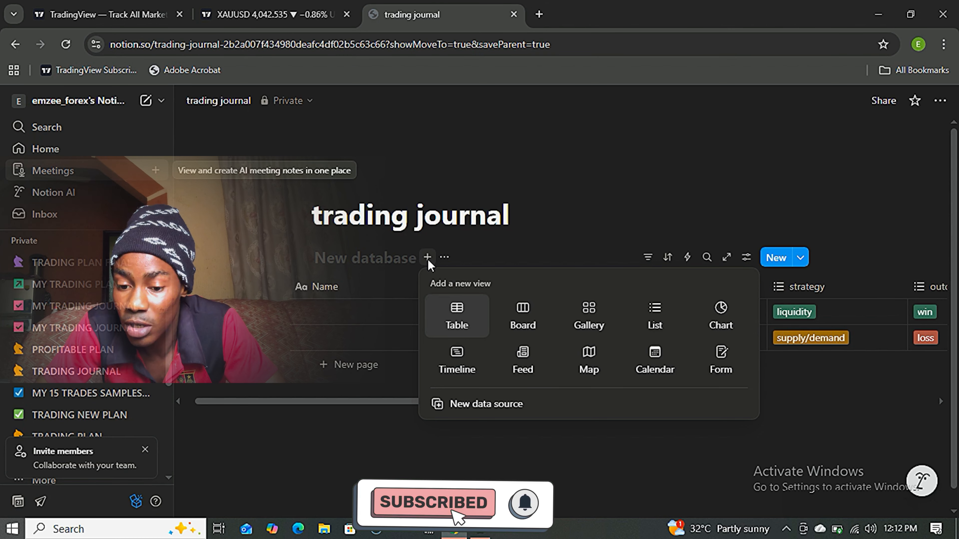
left_click(655, 361)
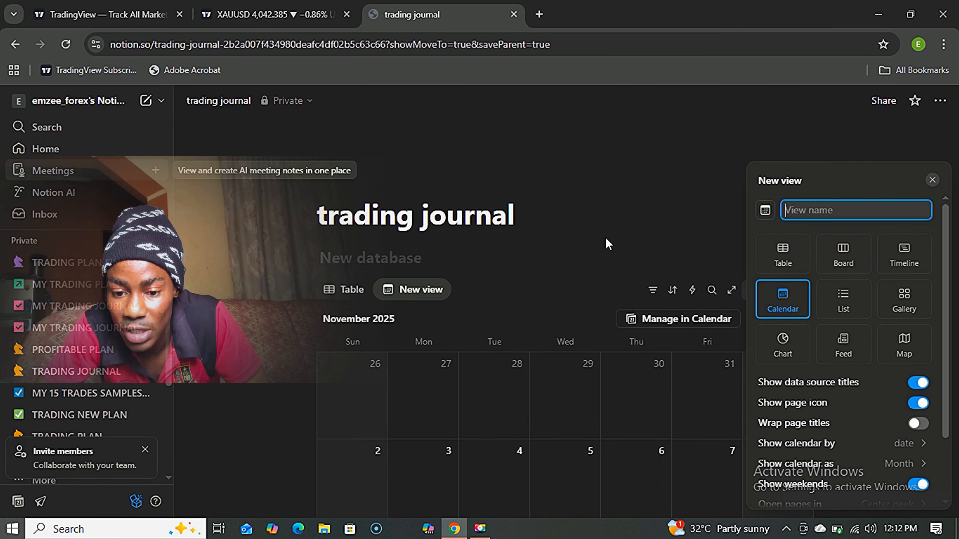
left_click(603, 194)
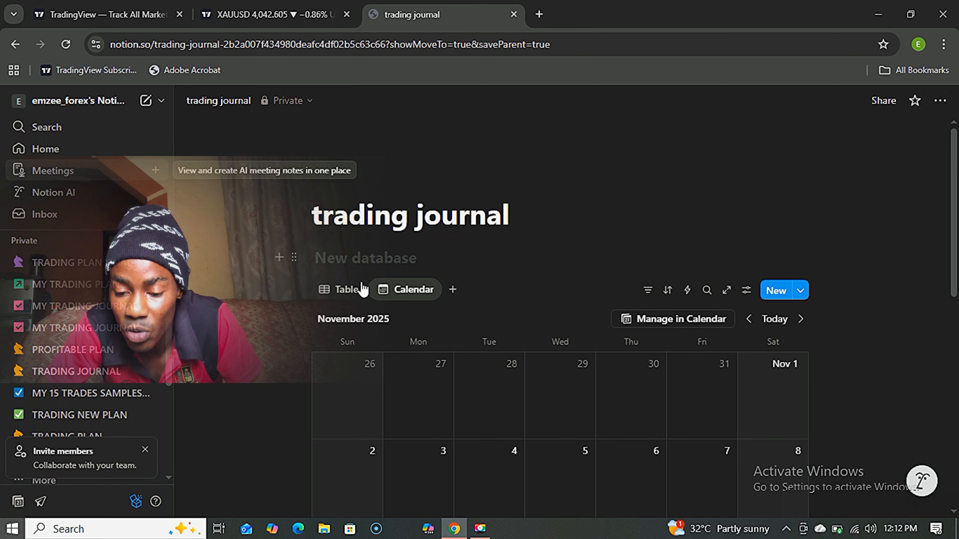
left_click(351, 291)
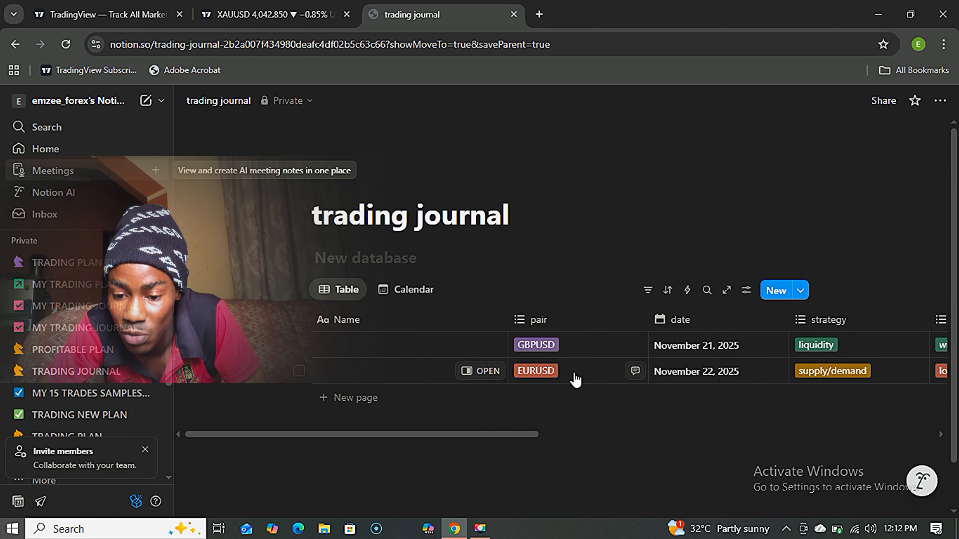
left_click_drag(519, 436, 490, 438)
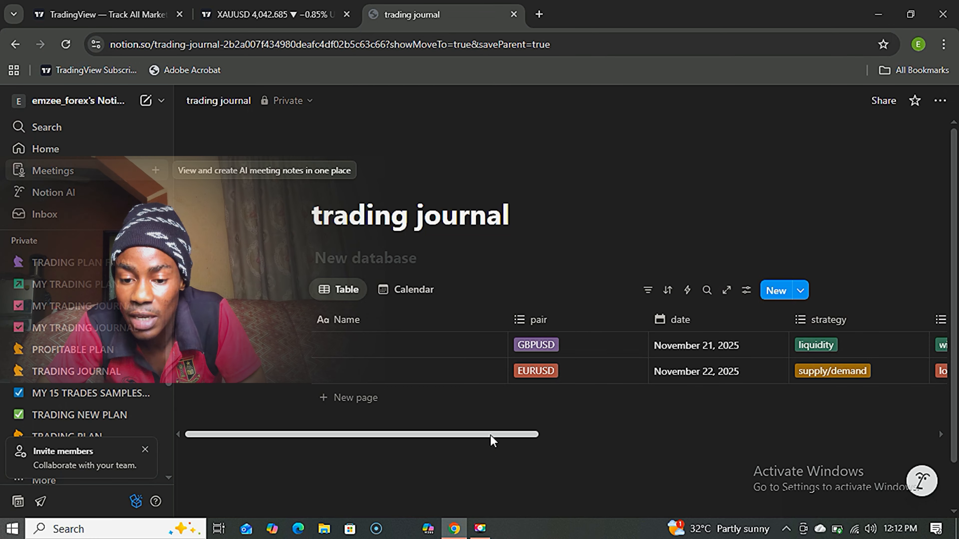
Switch to the Calendar view and scroll through the November 2025 month grid.
left_click(414, 291)
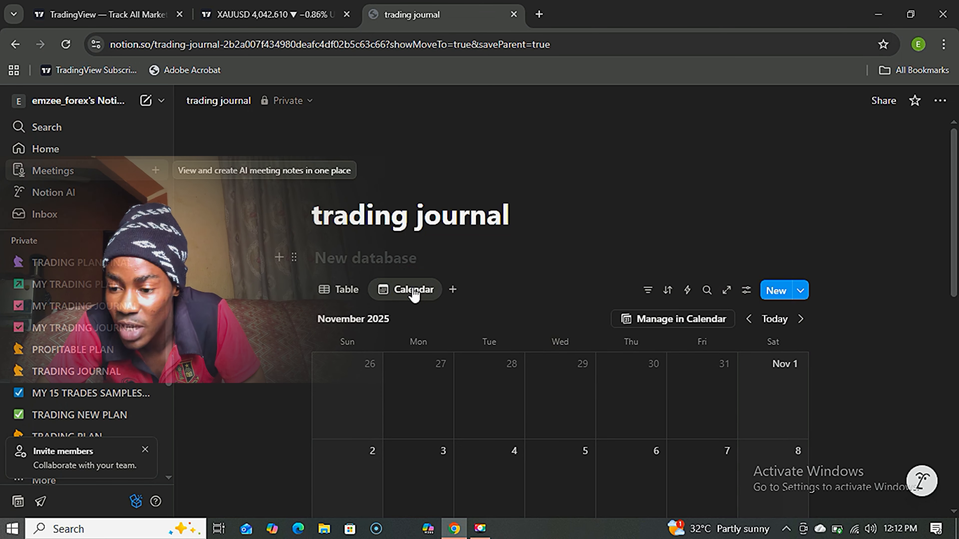
scroll(955, 210, "down", 5)
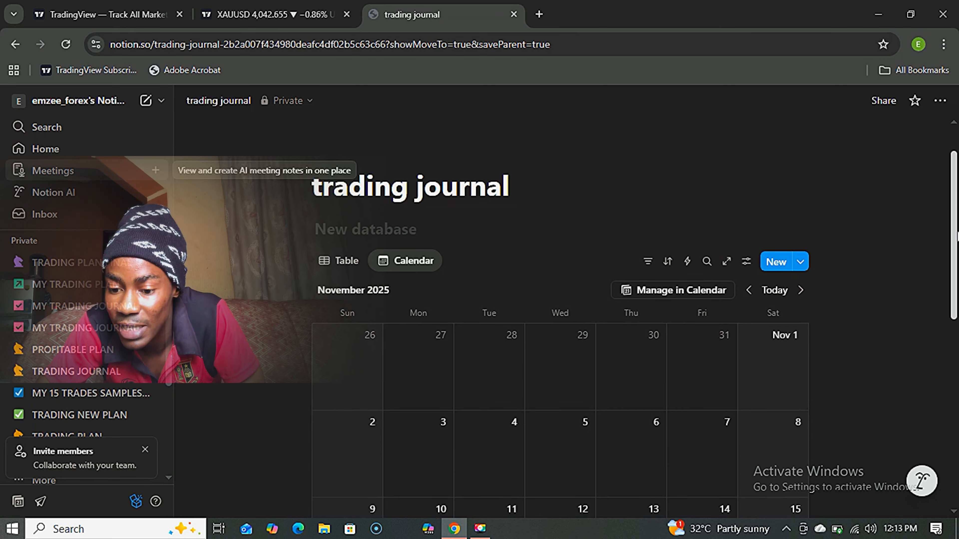
scroll(744, 333, "down", 2)
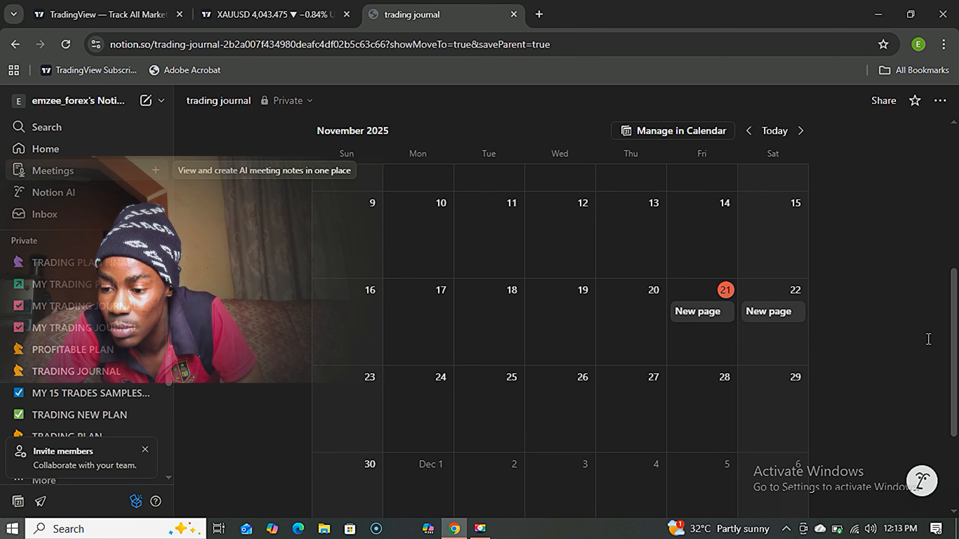
left_click_drag(952, 347, 953, 235)
scroll(415, 264, "up", 2)
Return to the Table view and dismiss its view options menu.
left_click(342, 289)
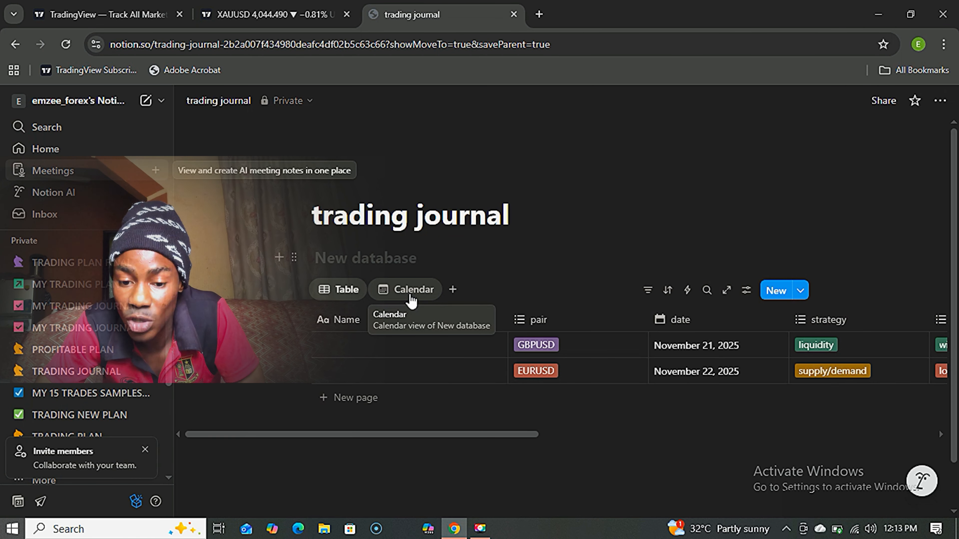
left_click(342, 291)
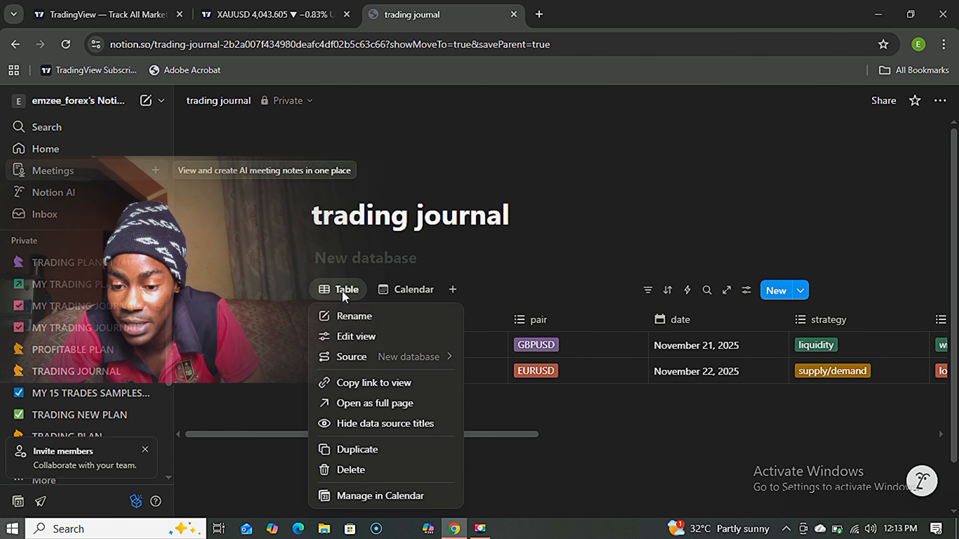
left_click(490, 389)
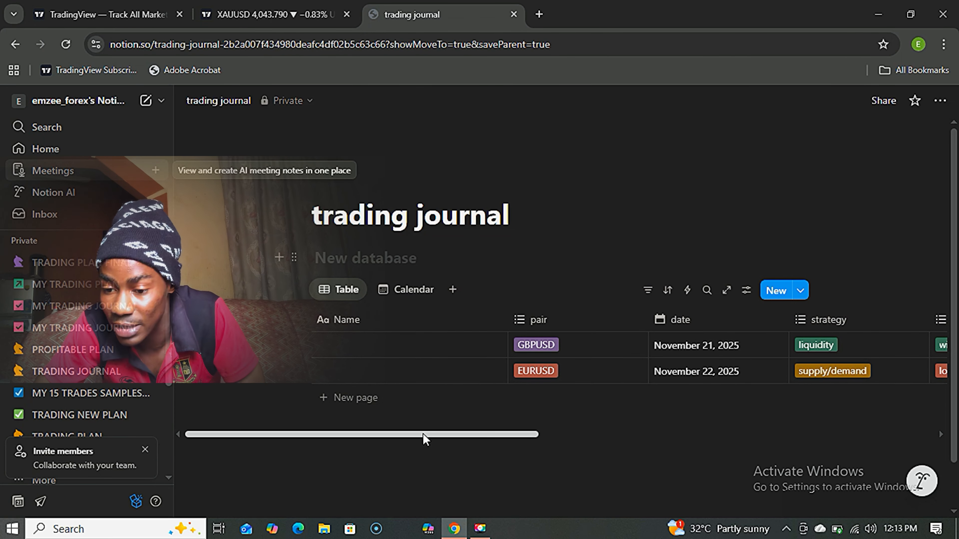
left_click_drag(422, 434, 370, 420)
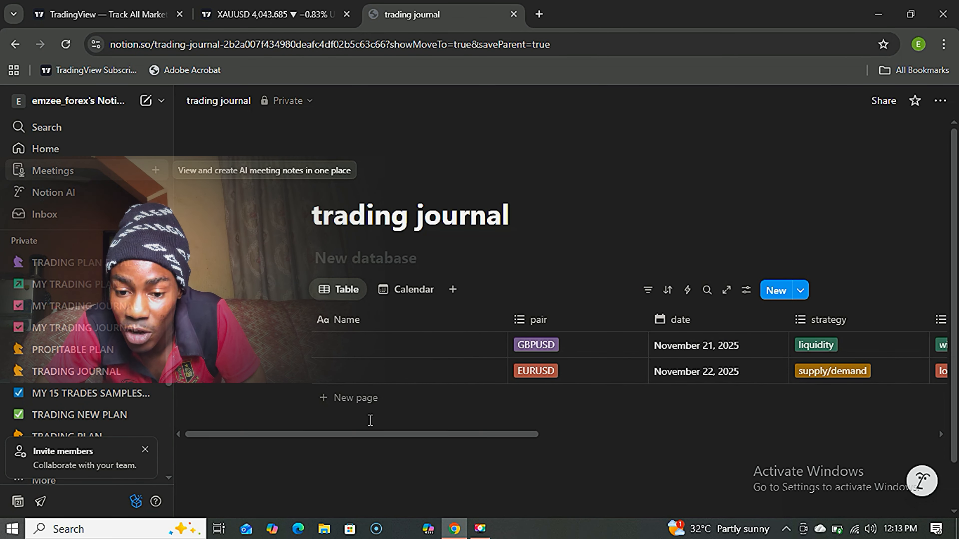
Go back to the Calendar view showing the trades on November 21 and 22.
left_click(422, 298)
scroll(559, 340, "down", 2)
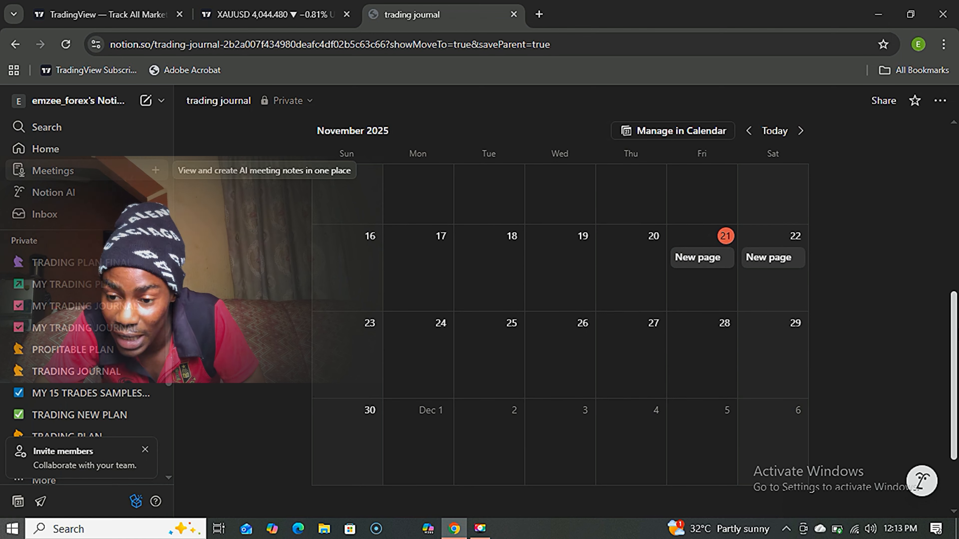
scroll(560, 339, "up", 3)
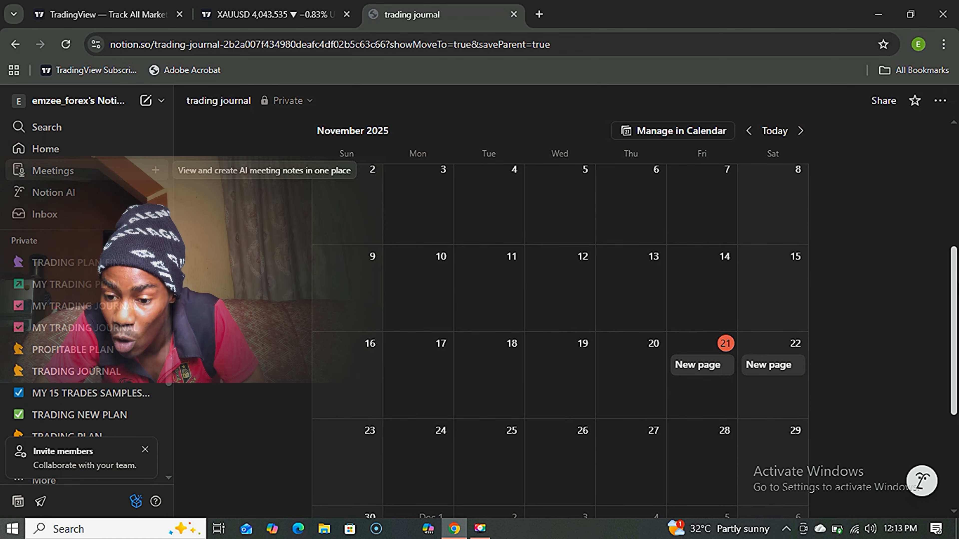
scroll(560, 340, "up", 1)
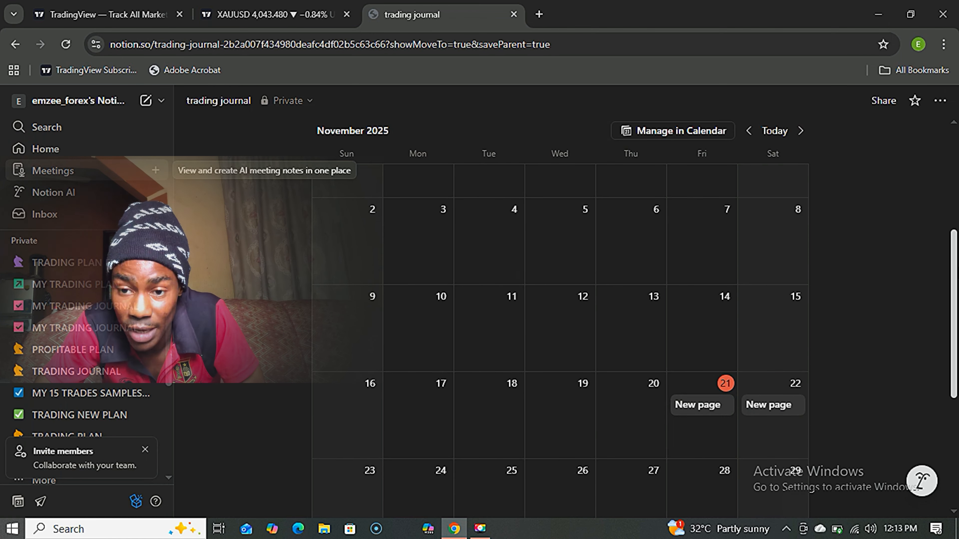
scroll(956, 311, "down", 3)
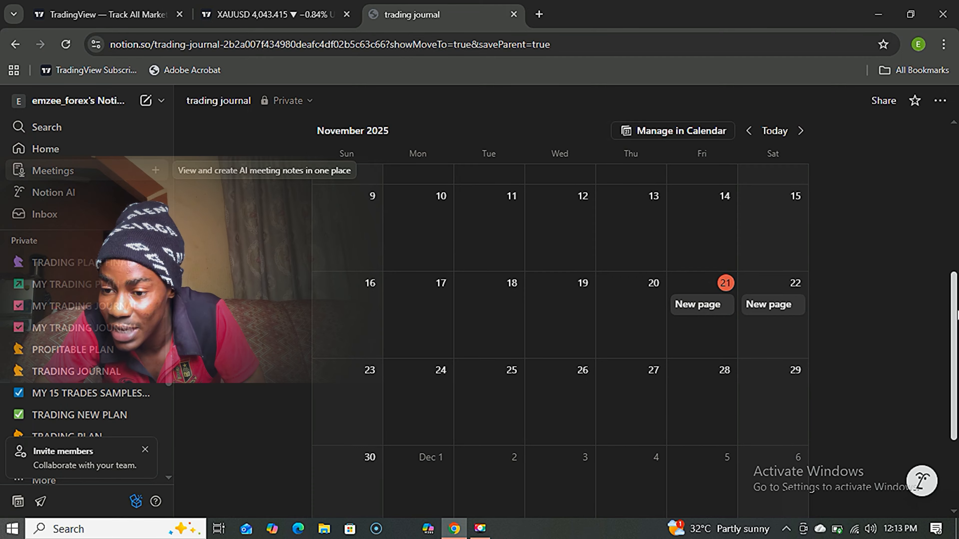
left_click_drag(957, 311, 957, 175)
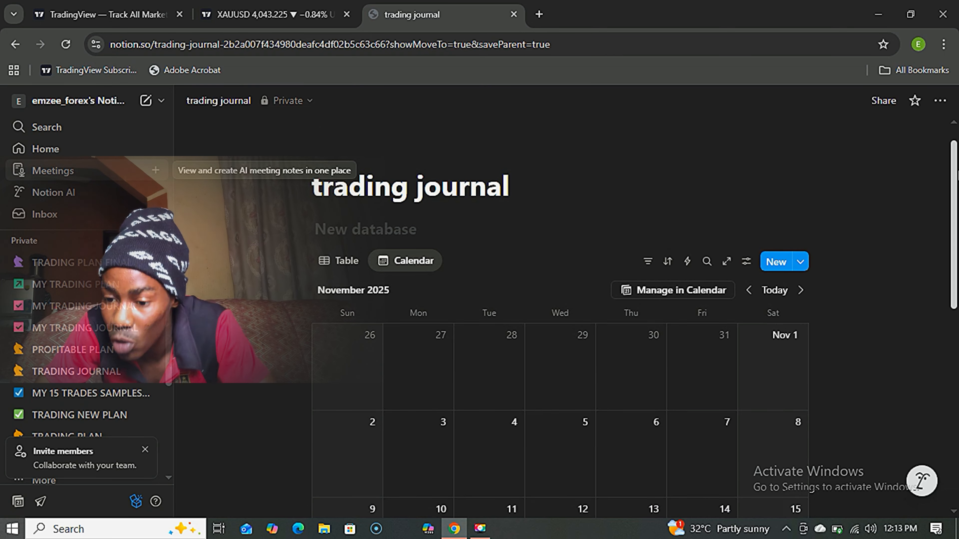
Make the outcome and pair properties visible on calendar cards through the view's Property visibility settings.
left_click(745, 261)
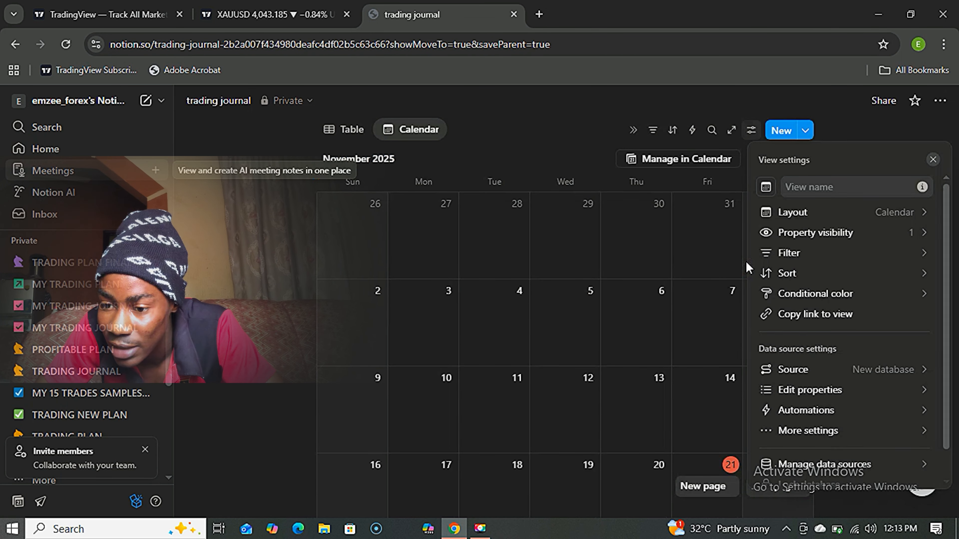
left_click(819, 238)
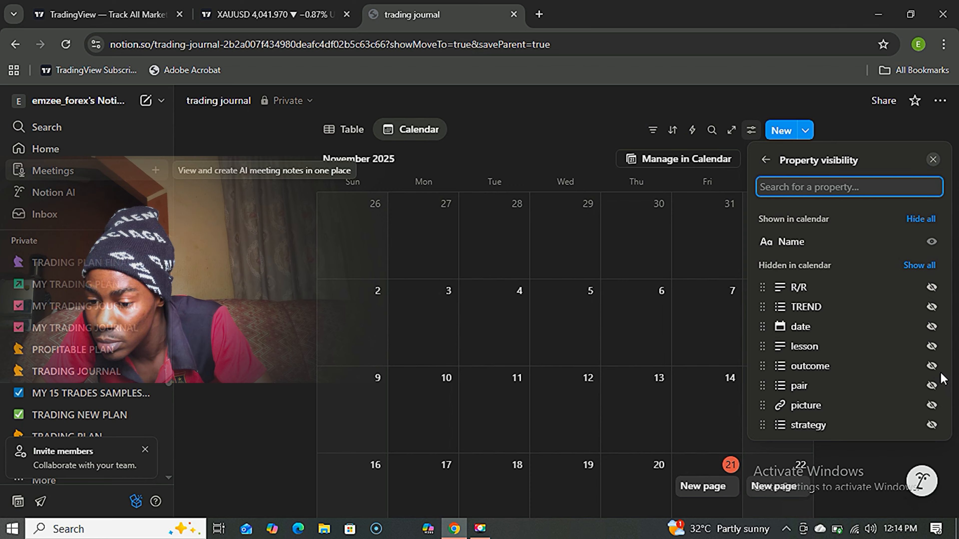
left_click(932, 366)
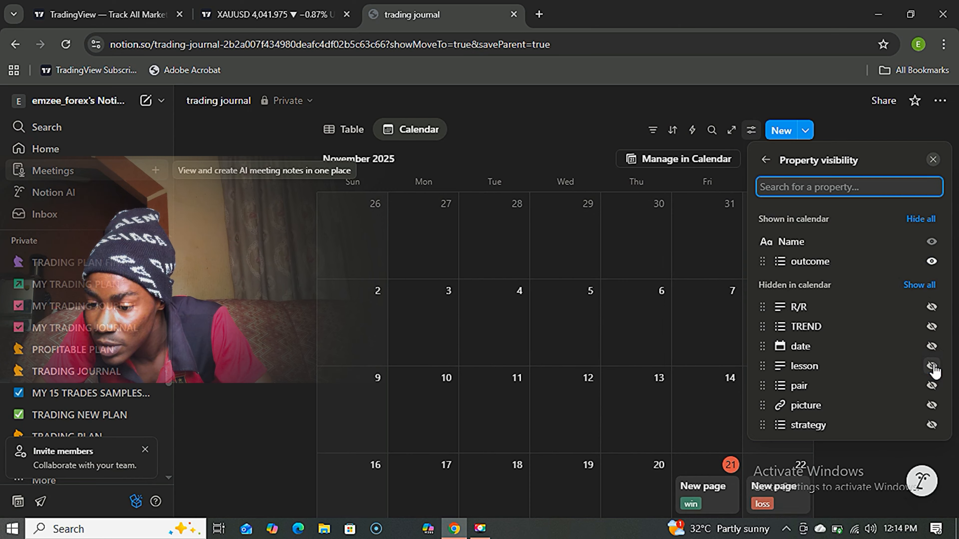
left_click(931, 385)
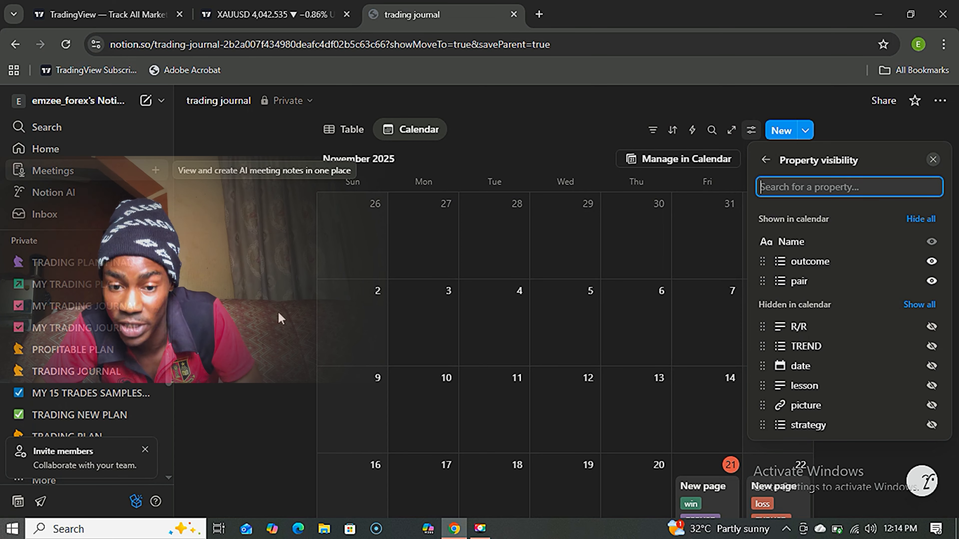
left_click(271, 279)
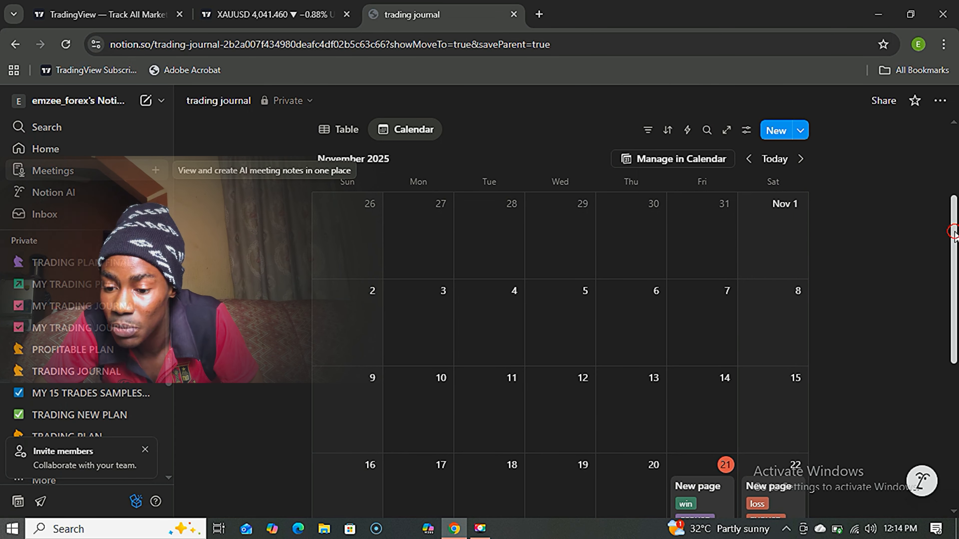
left_click_drag(954, 232, 956, 319)
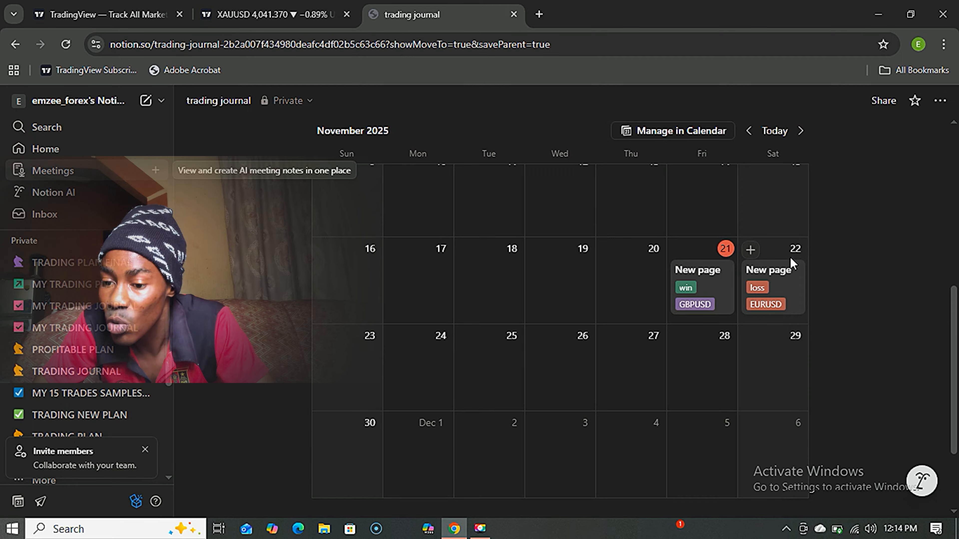
left_click(765, 296)
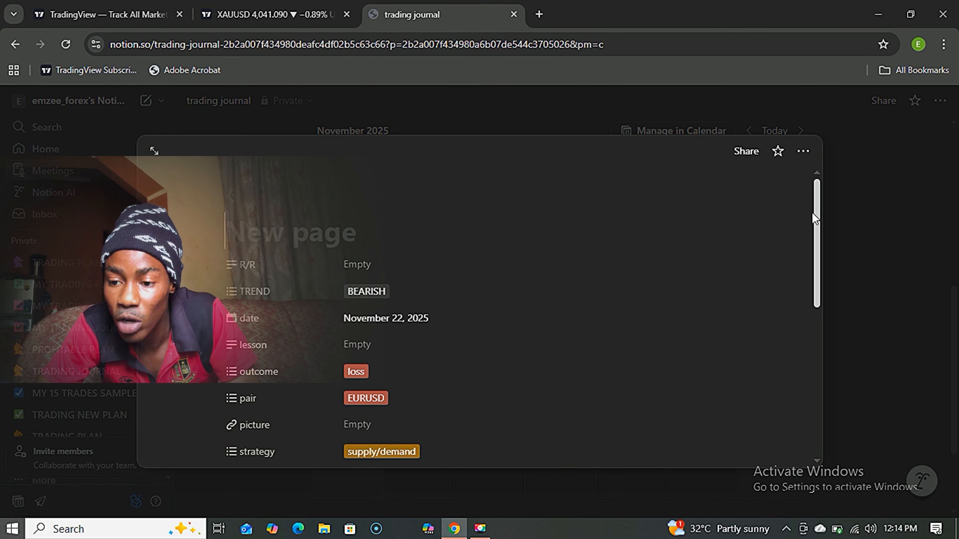
mouse_move(812, 213)
left_mouse_down()
mouse_move(812, 306)
mouse_move(822, 188)
mouse_move(821, 224)
left_mouse_up()
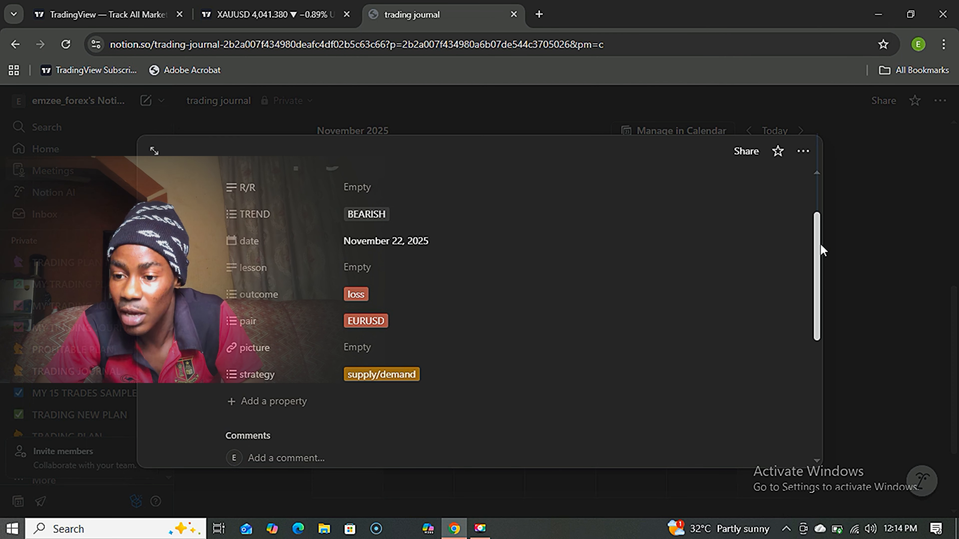
left_click(862, 160)
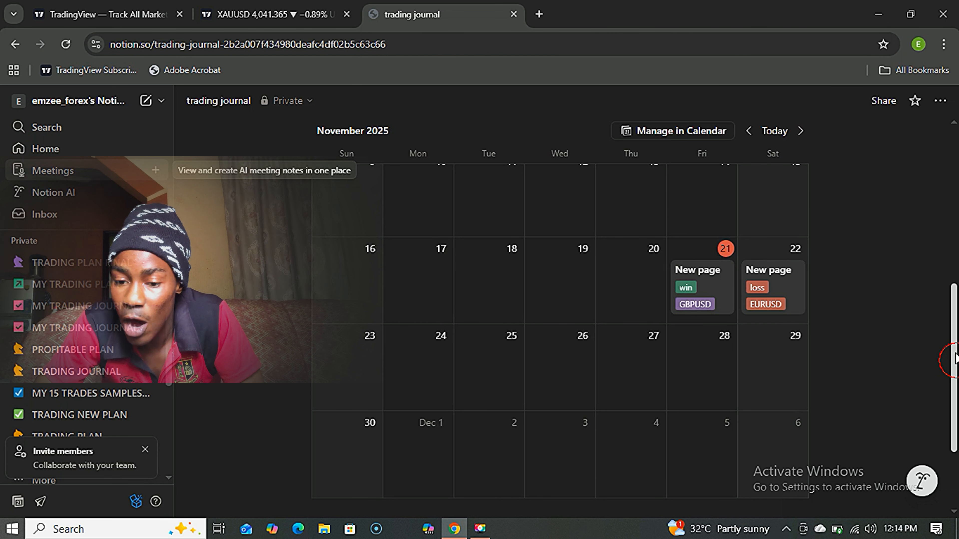
left_click_drag(955, 353, 957, 194)
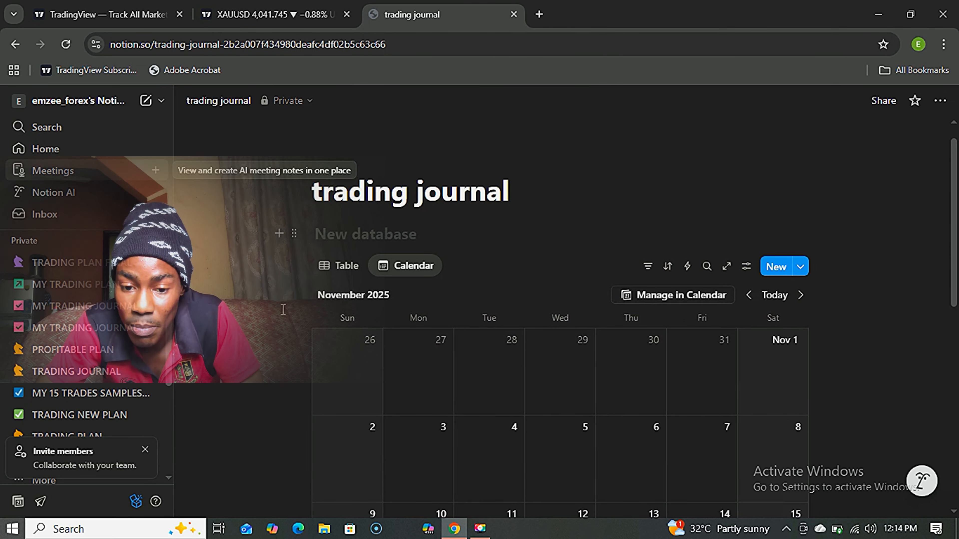
left_click(76, 284)
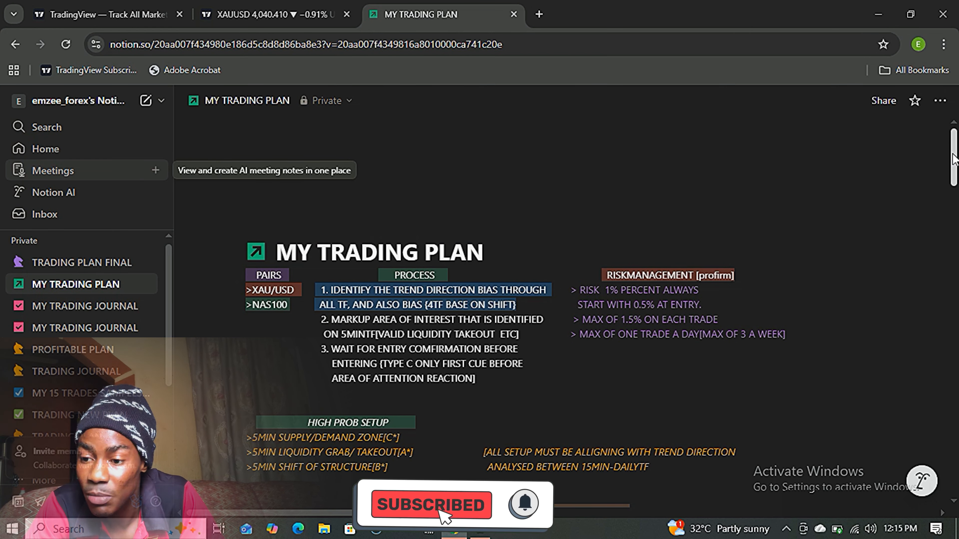
left_click_drag(954, 161, 953, 159)
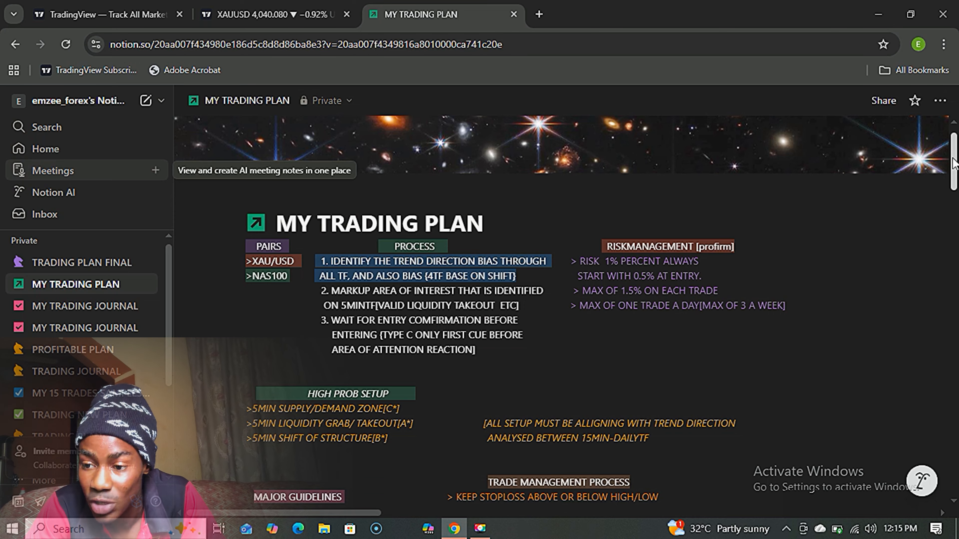
scroll(954, 173, "down", 2)
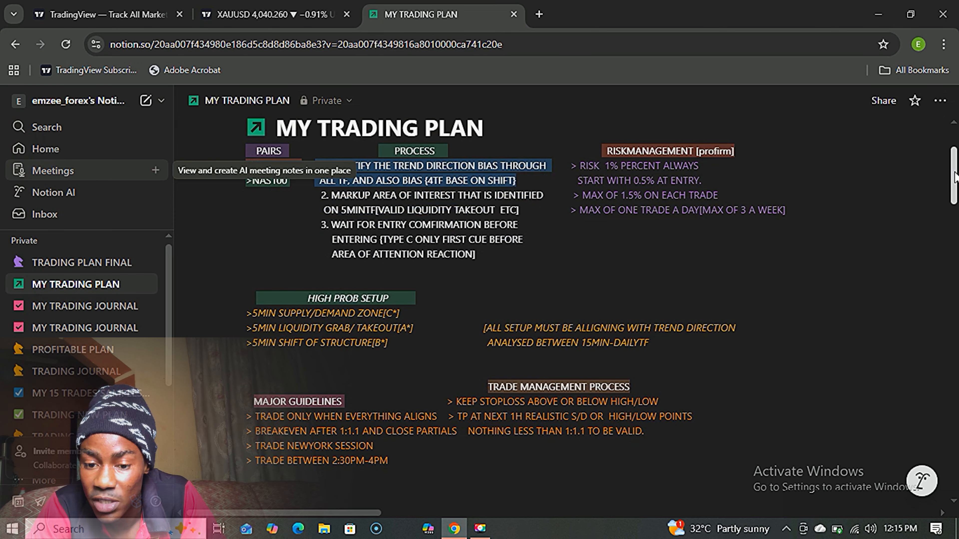
scroll(955, 170, "up", 1)
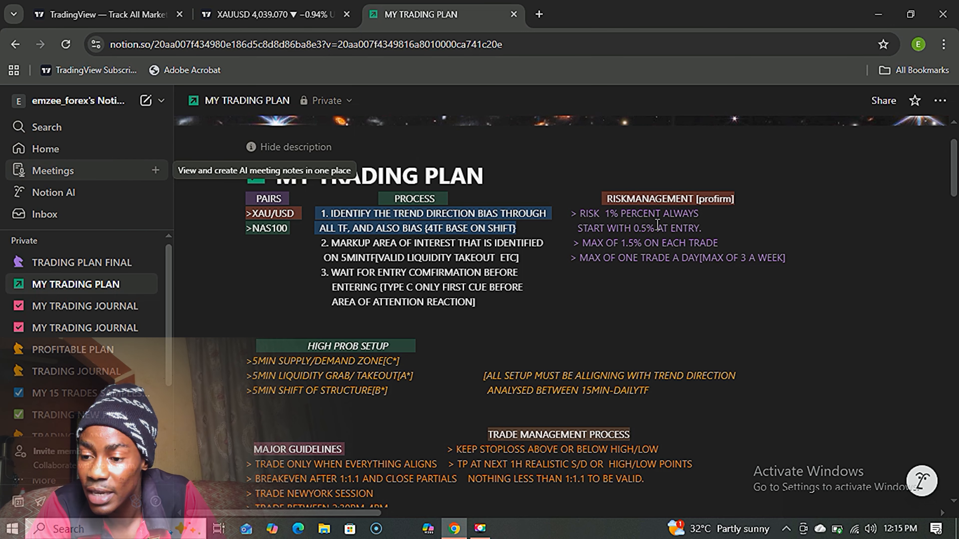
Scroll down to the trades table and pan right through setup, duration, pips, confluences, pictures and lessons columns.
left_click_drag(955, 159, 955, 301)
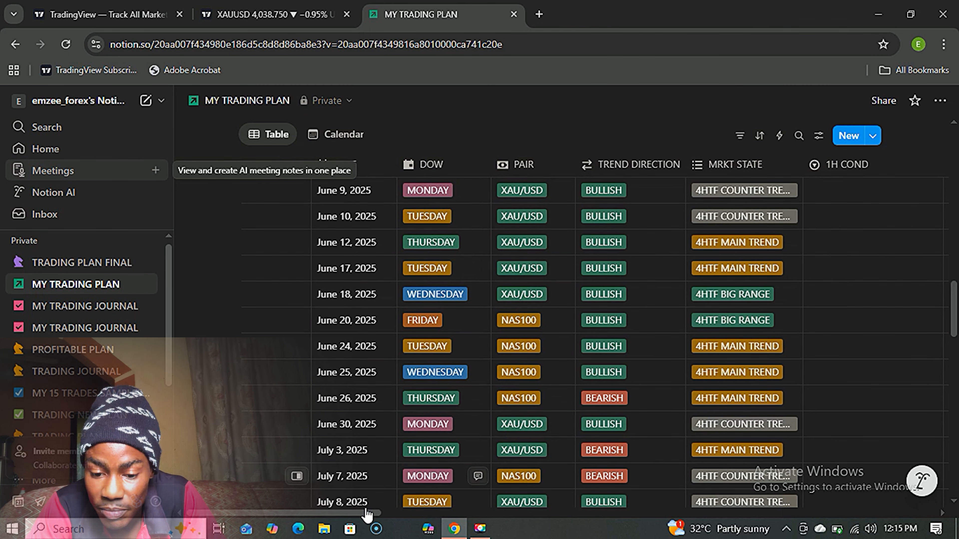
left_click_drag(365, 512, 377, 513)
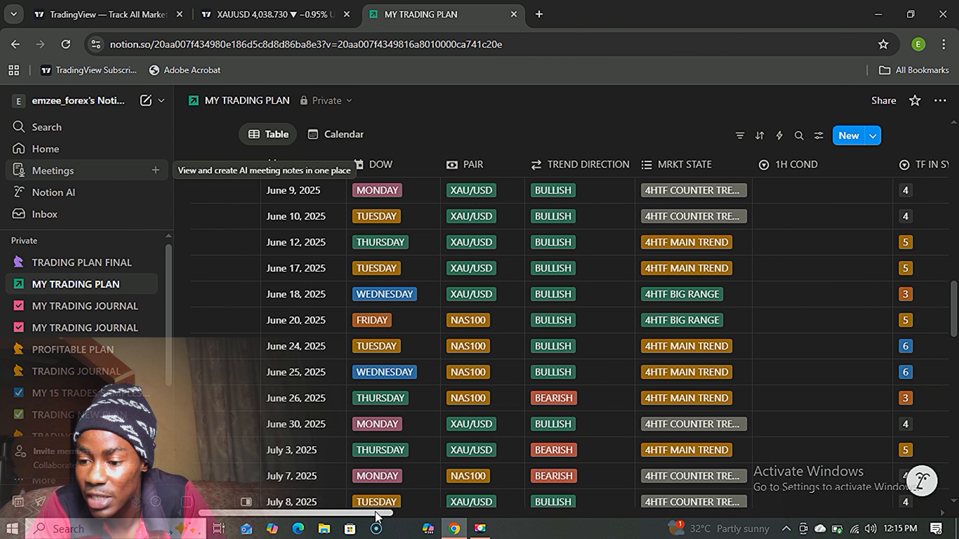
scroll(953, 331, "up", 2)
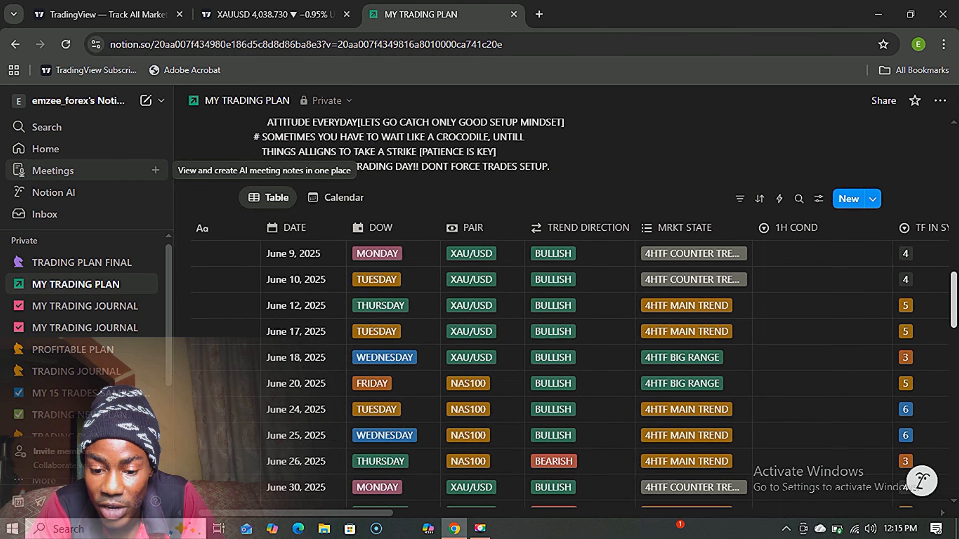
left_click_drag(354, 512, 343, 511)
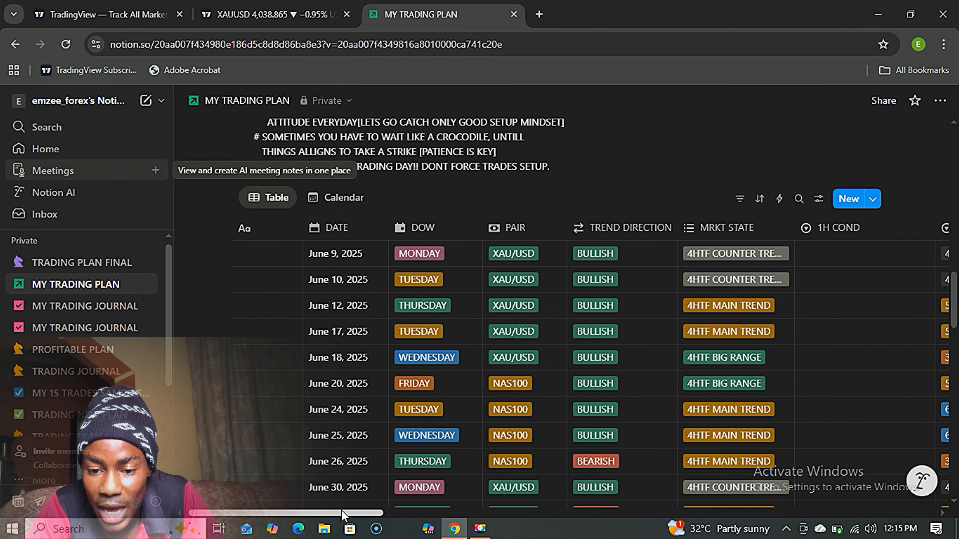
left_click_drag(343, 511, 506, 513)
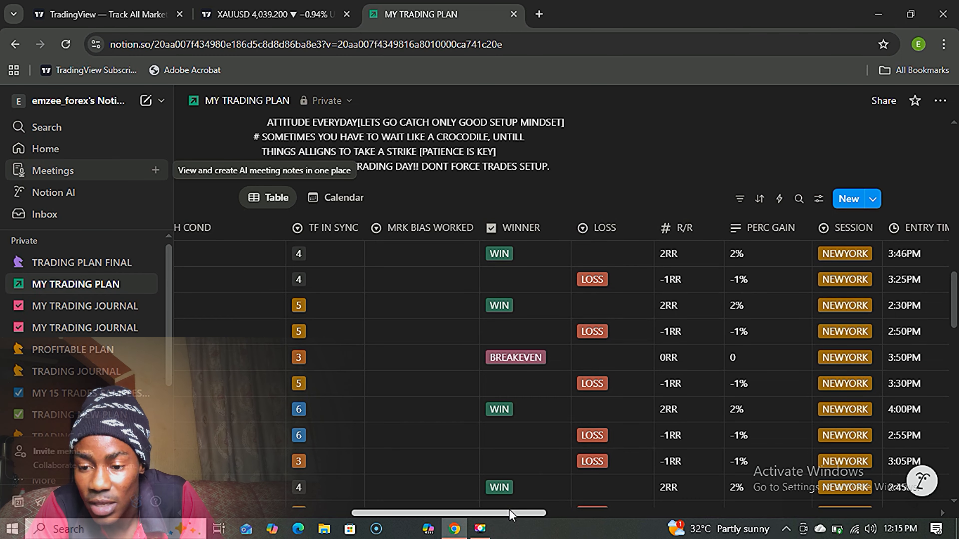
left_click_drag(513, 512, 558, 514)
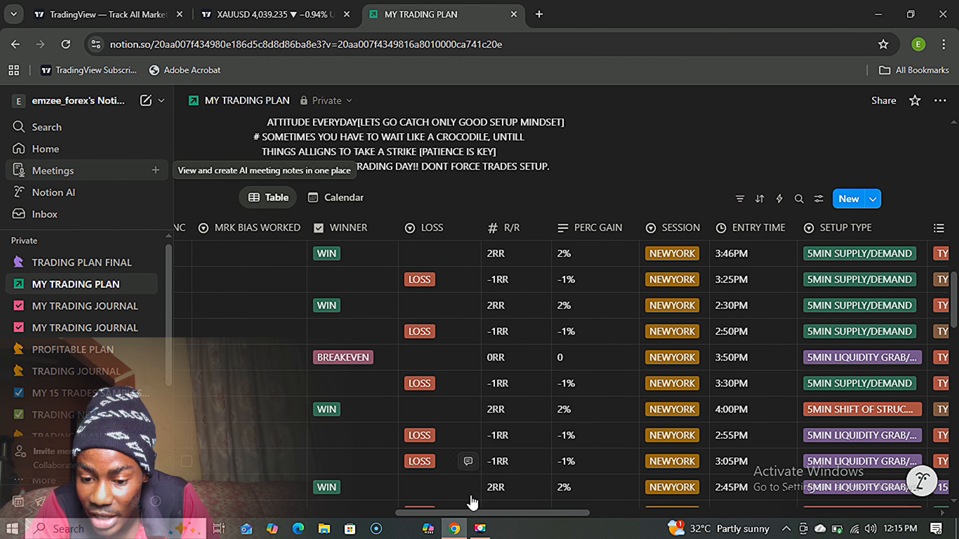
left_click_drag(516, 513, 544, 511)
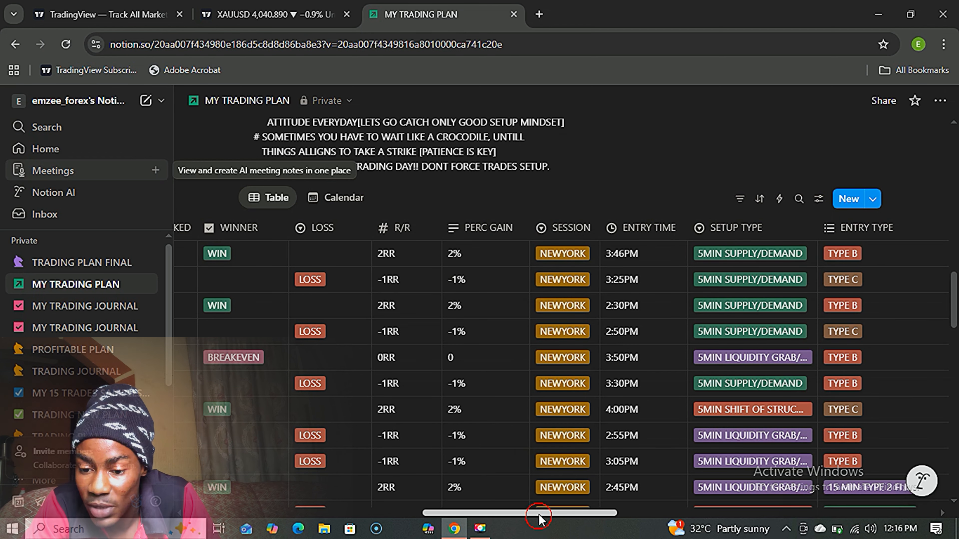
left_click_drag(538, 515, 591, 508)
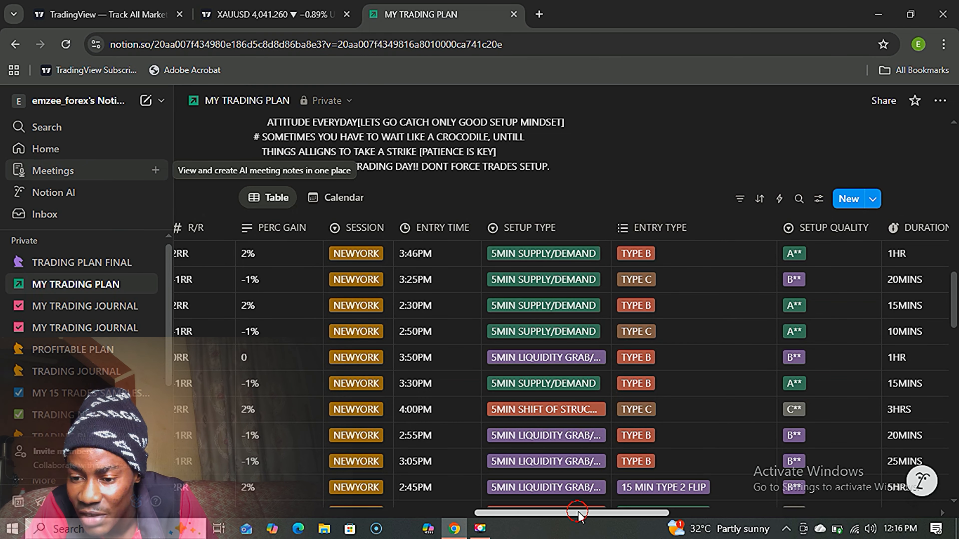
left_click_drag(577, 512, 621, 521)
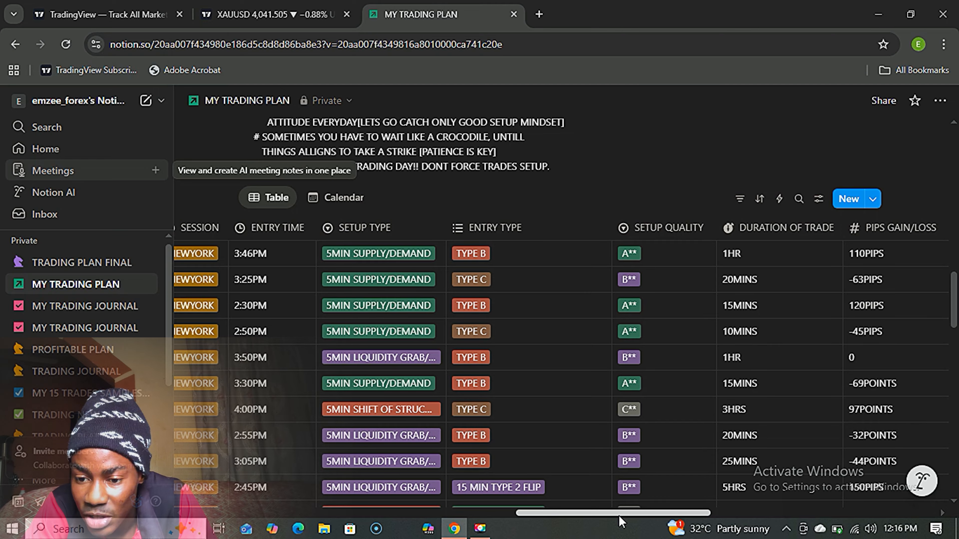
scroll(619, 516, "right", 5)
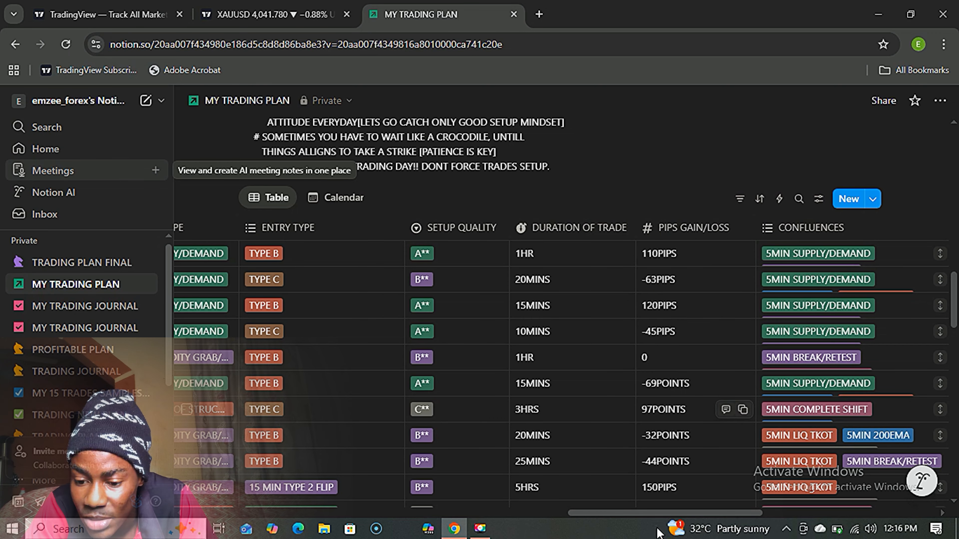
left_click_drag(659, 511, 752, 517)
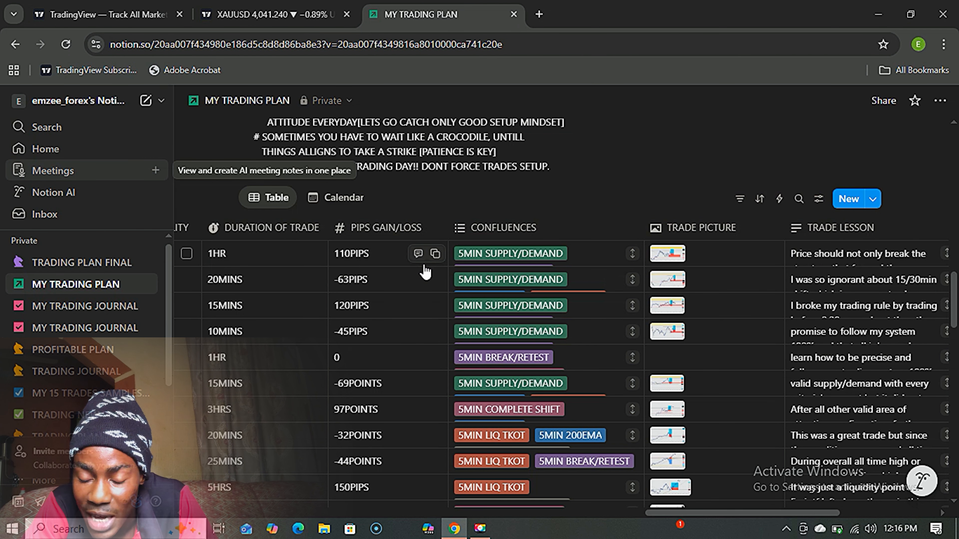
left_click(601, 253)
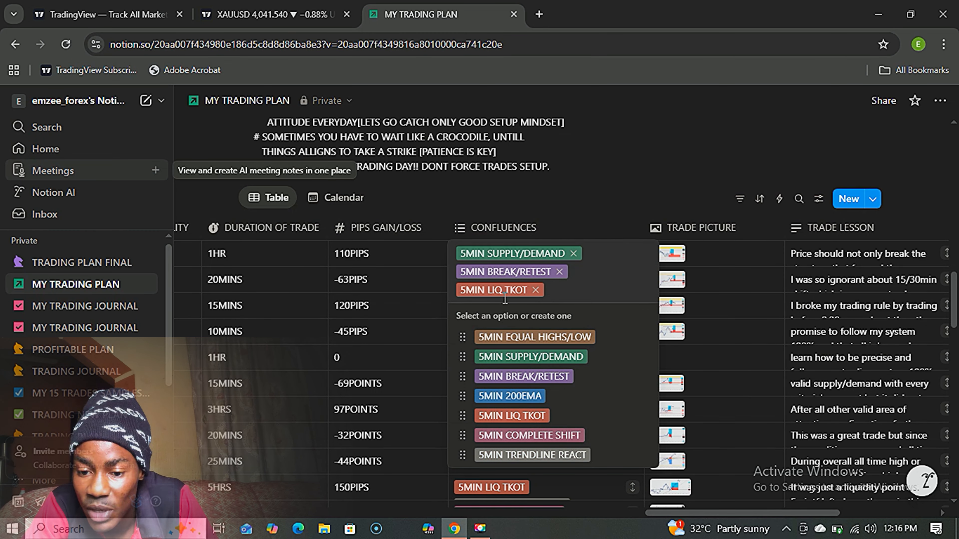
left_click(619, 130)
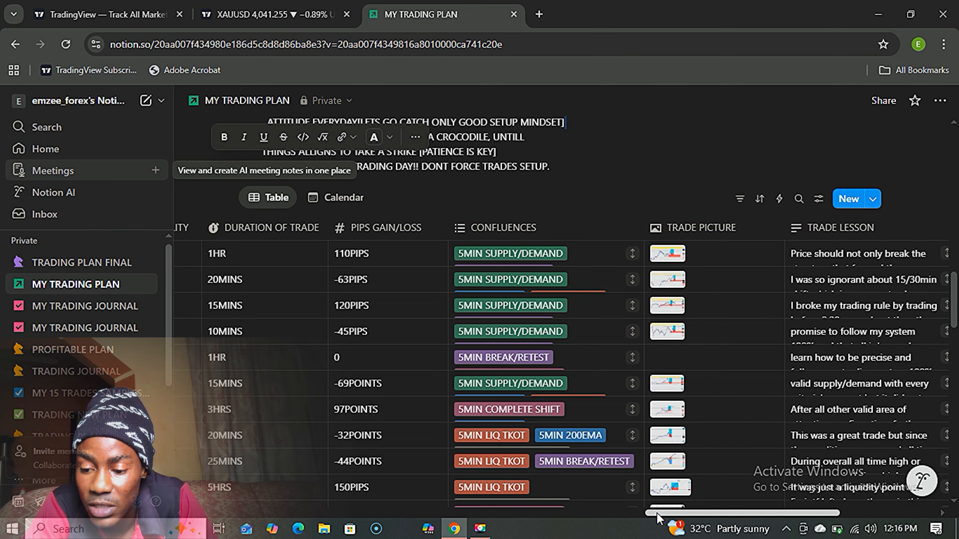
left_click_drag(657, 513, 744, 513)
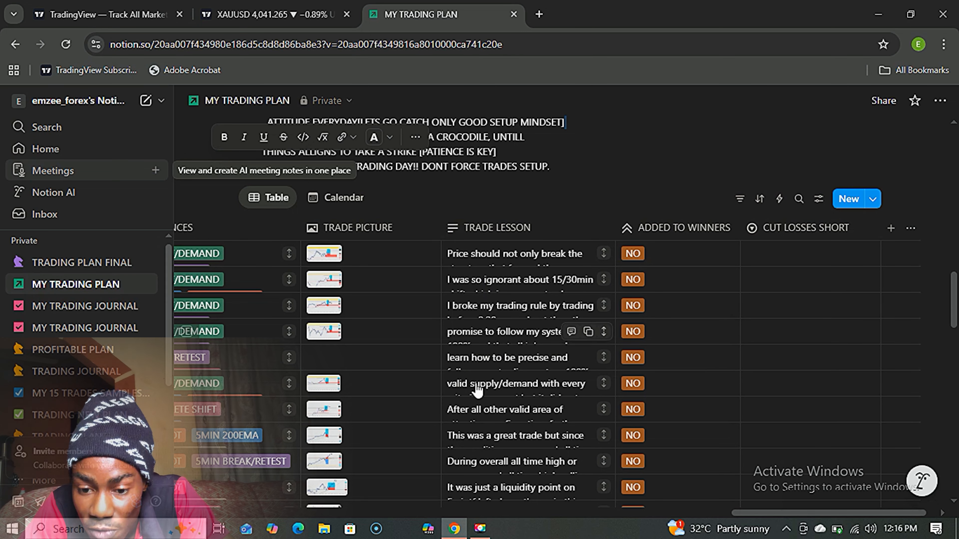
left_click_drag(956, 292, 958, 200)
left_click_drag(958, 325, 954, 339)
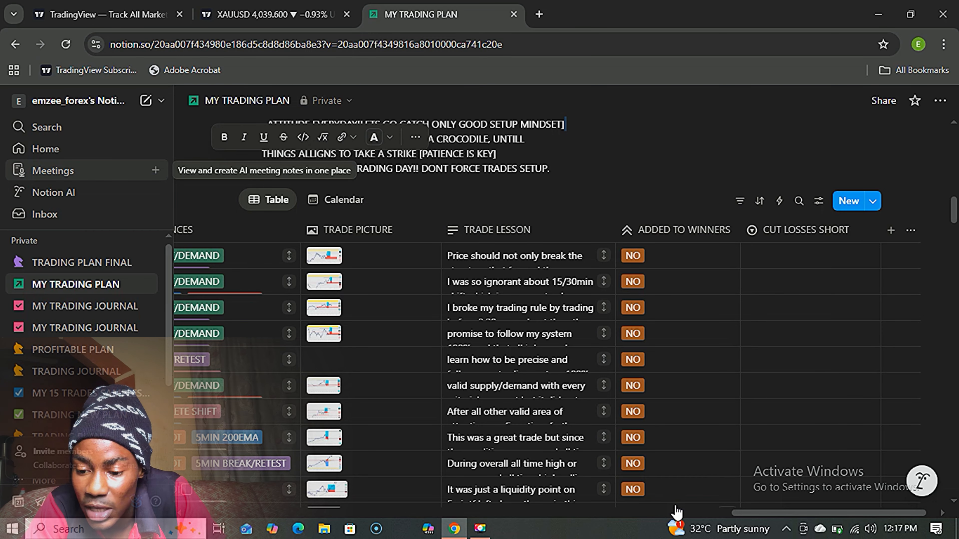
left_click_drag(748, 512, 792, 512)
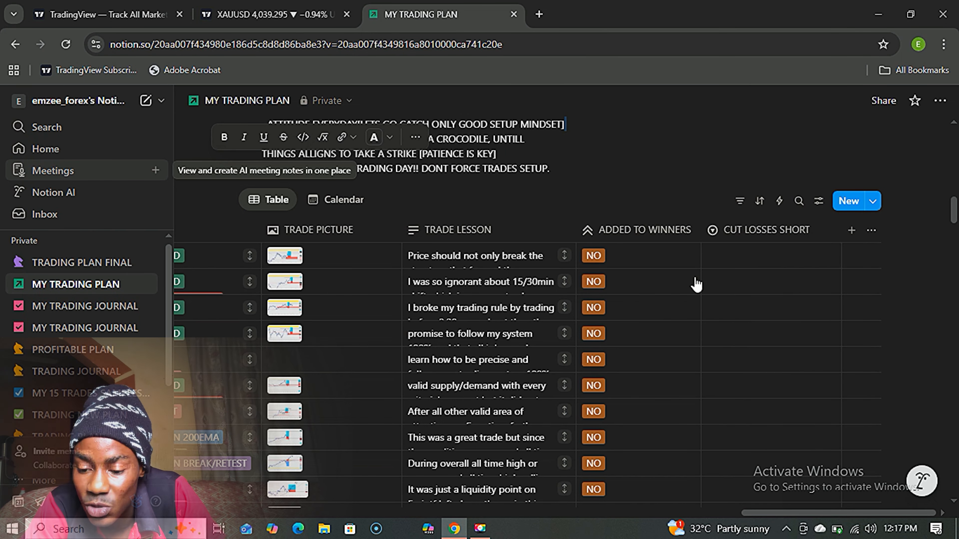
left_click_drag(758, 513, 254, 472)
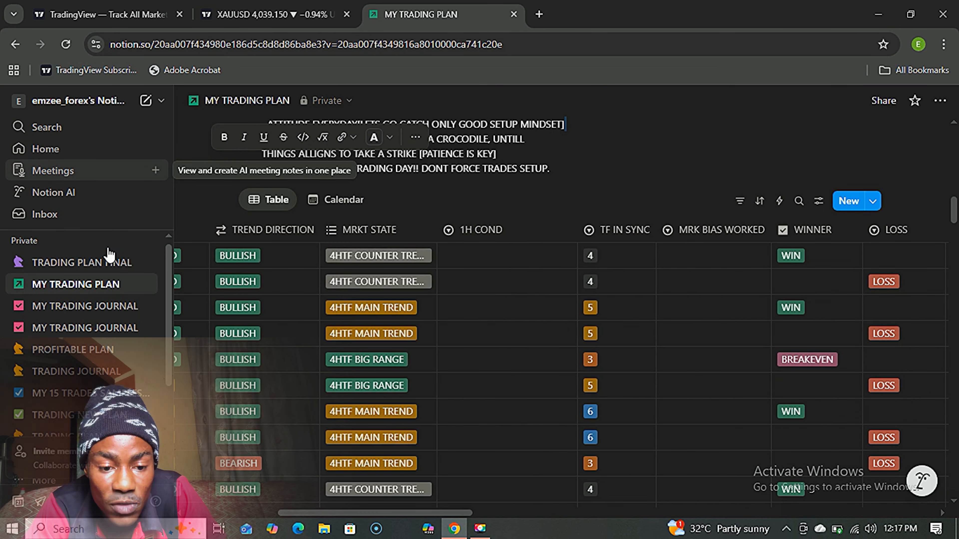
left_click(101, 262)
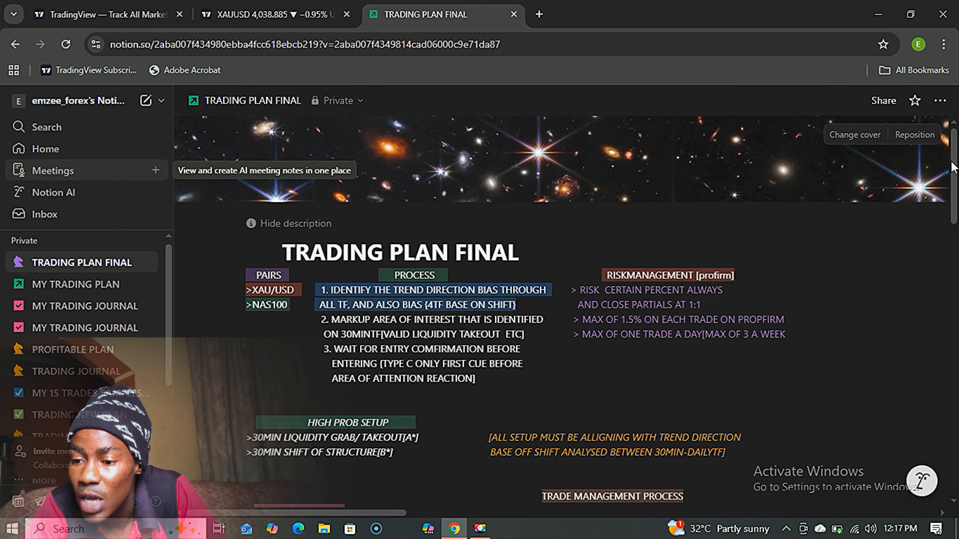
left_click_drag(953, 166, 637, 294)
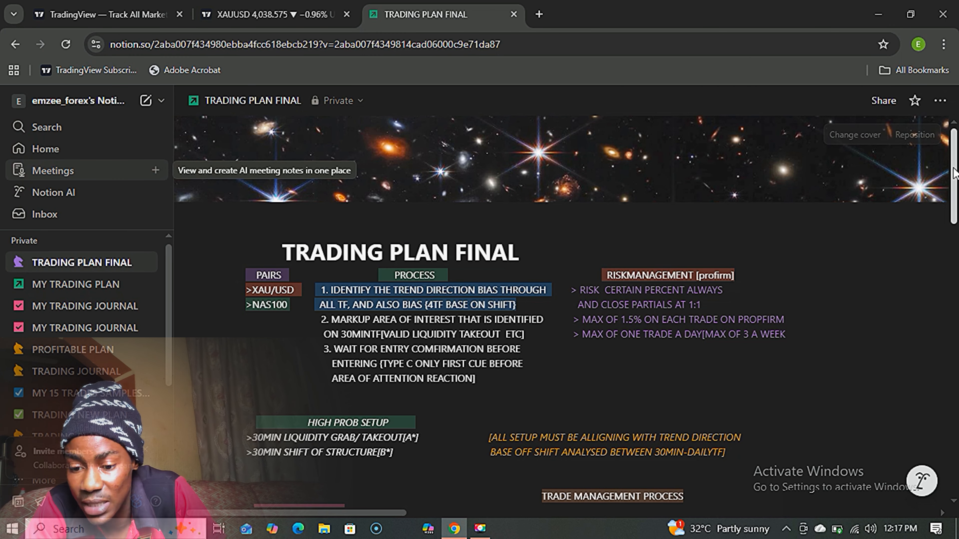
scroll(956, 192, "down", 1)
scroll(956, 192, "down", 15)
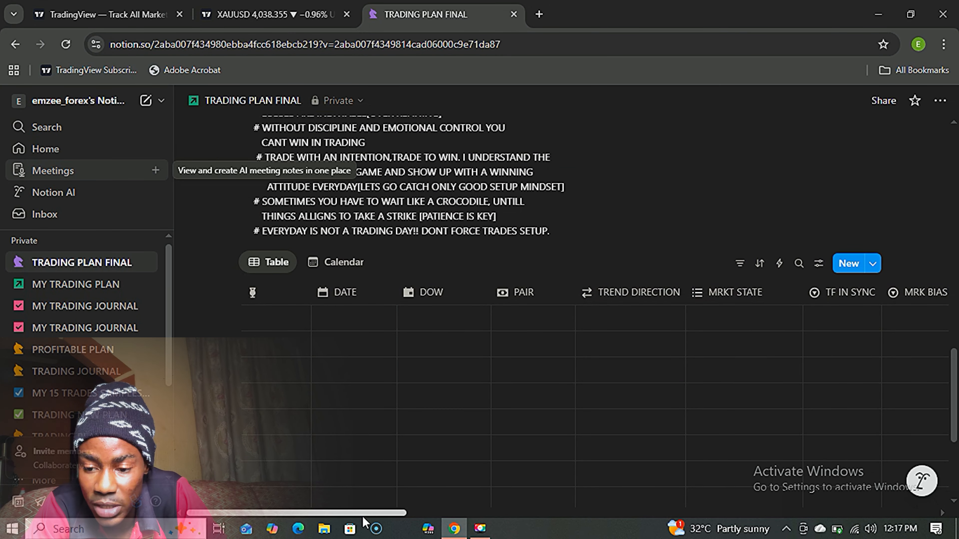
left_click_drag(362, 517, 649, 532)
left_click(551, 319)
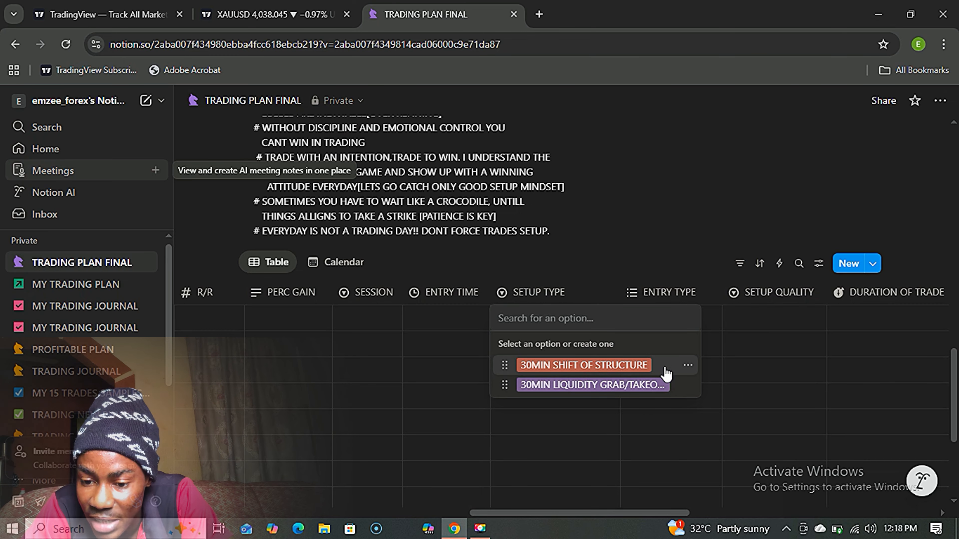
left_click(650, 184)
left_click(76, 285)
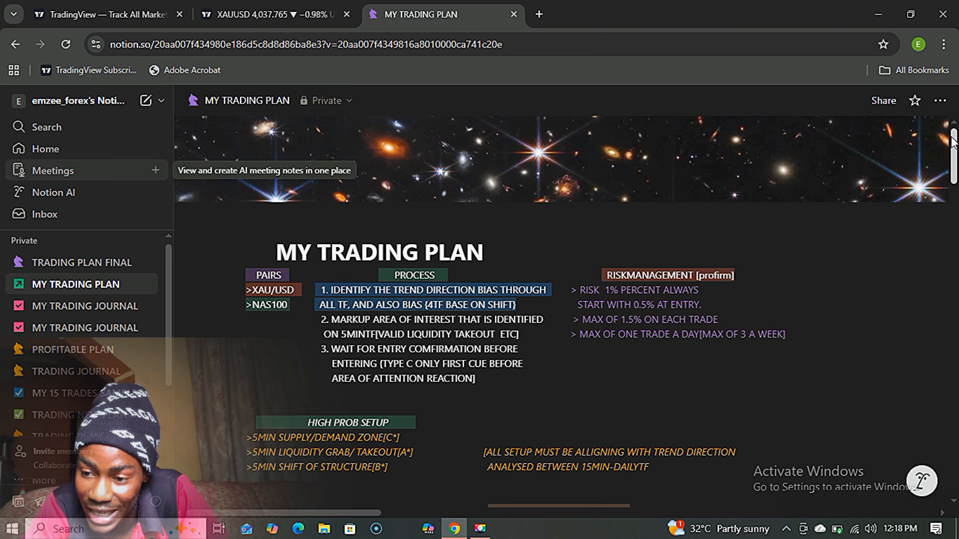
Scroll to the MY TRADING PLAN trades table and select its Calendar view tab.
left_click_drag(953, 139, 954, 295)
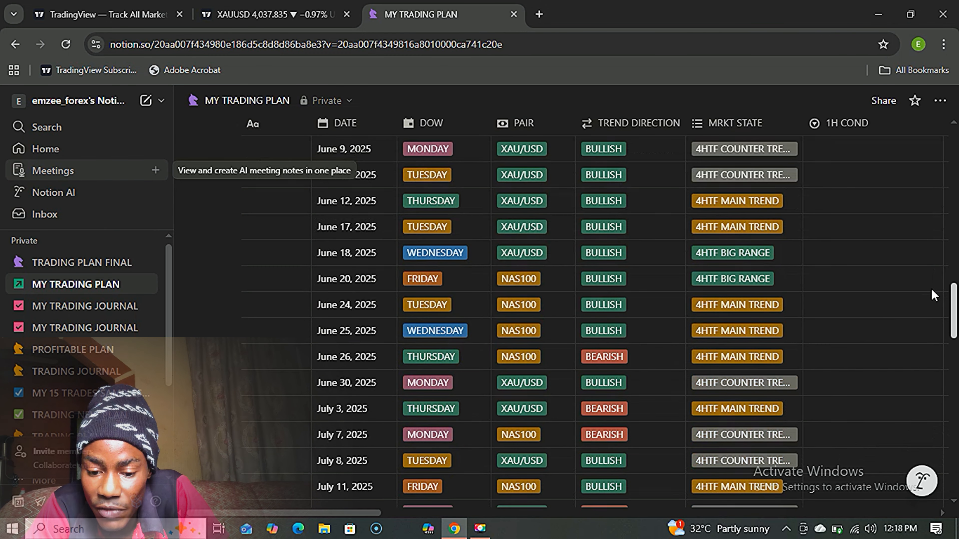
left_click_drag(324, 529, 428, 528)
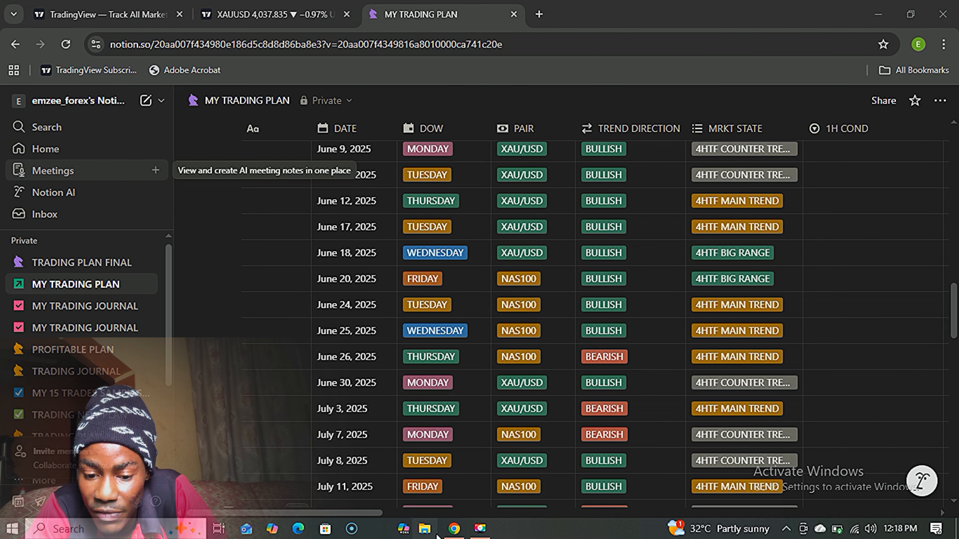
left_click_drag(340, 513, 659, 512)
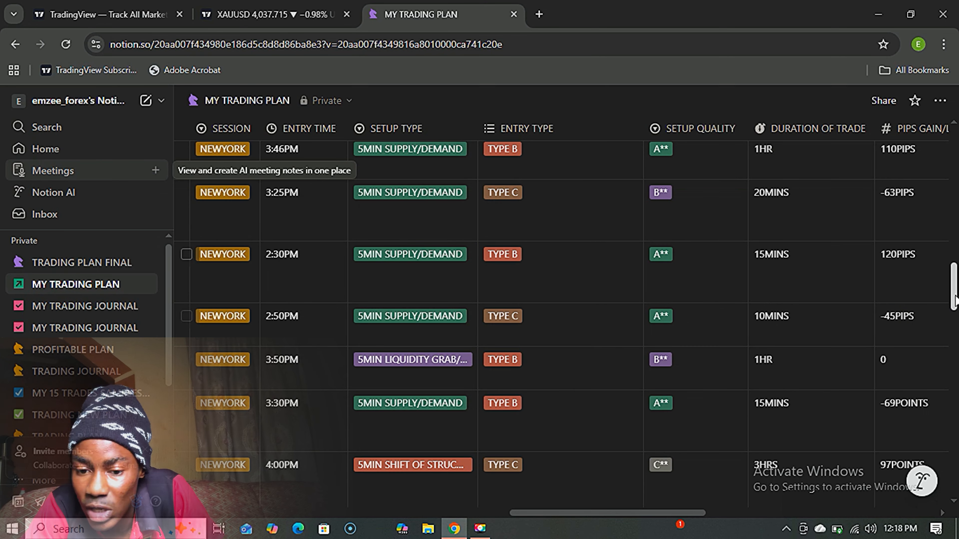
left_click_drag(954, 306, 954, 279)
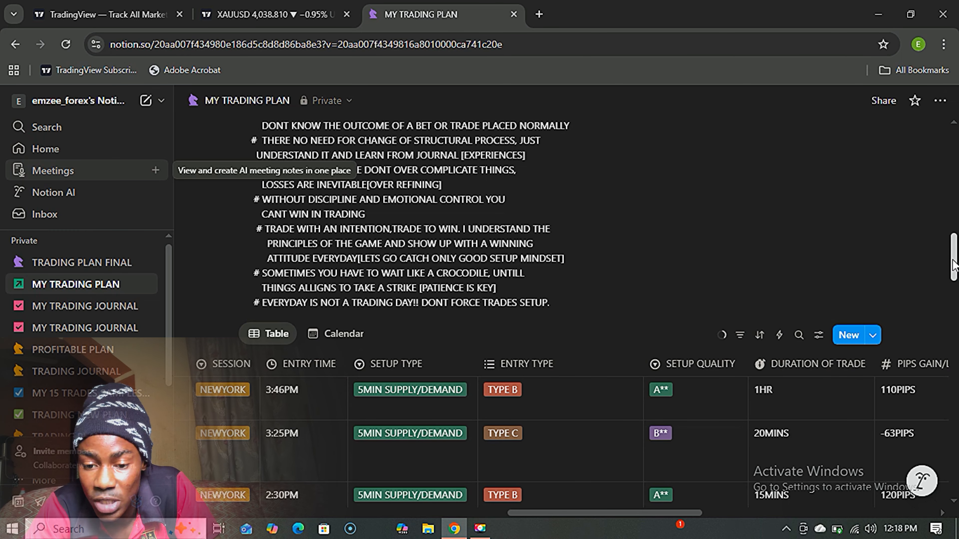
scroll(954, 257, "up", 2)
left_click_drag(953, 257, 955, 273)
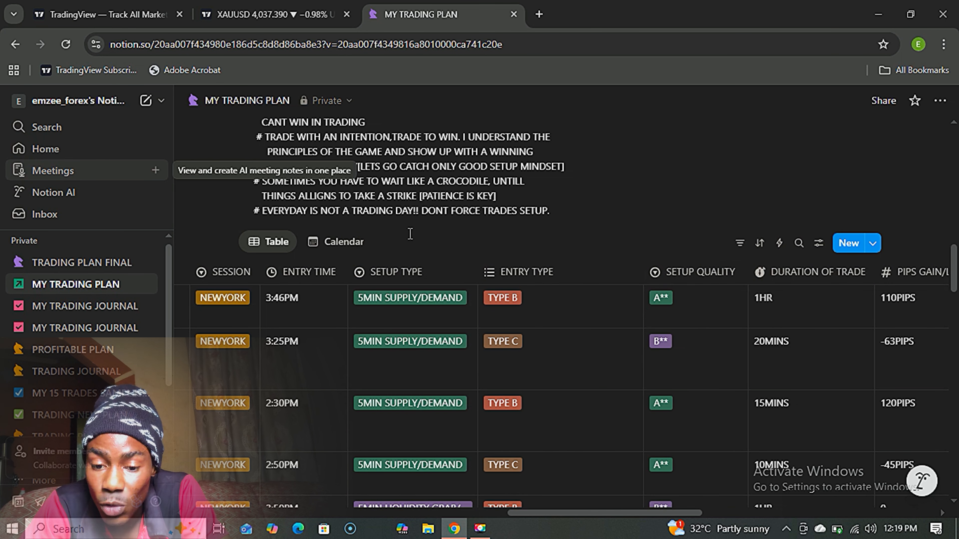
left_click(347, 244)
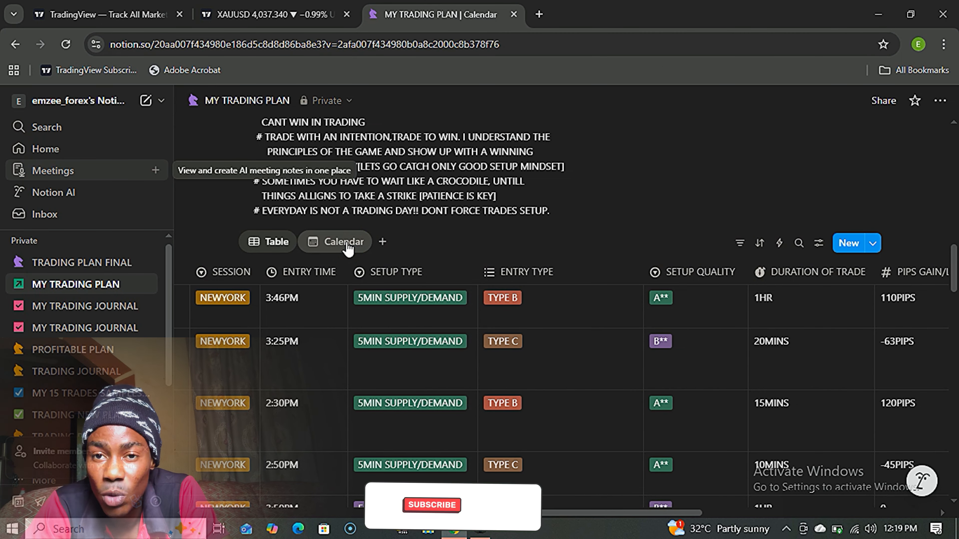